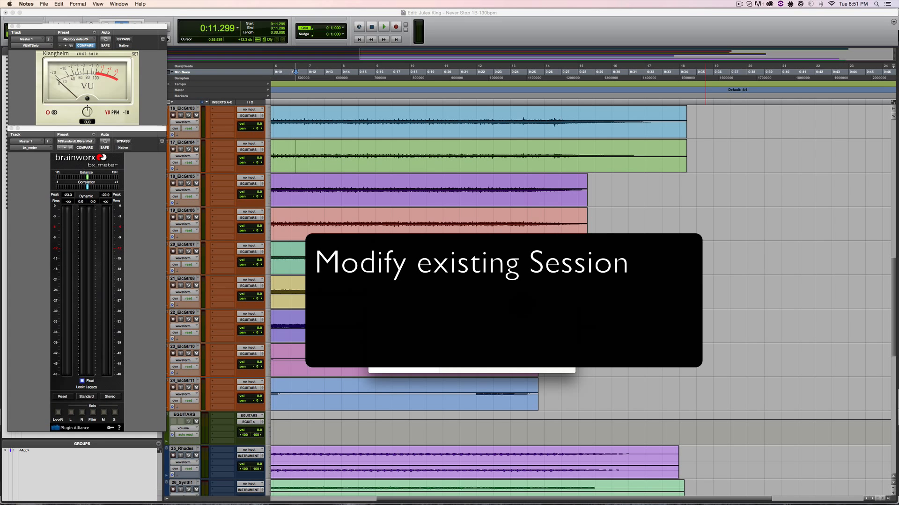
- Switch to Safari and load the cambridge-mt.com site in the browser
key("ctrl+c")
key("ctrl+super+Tab")
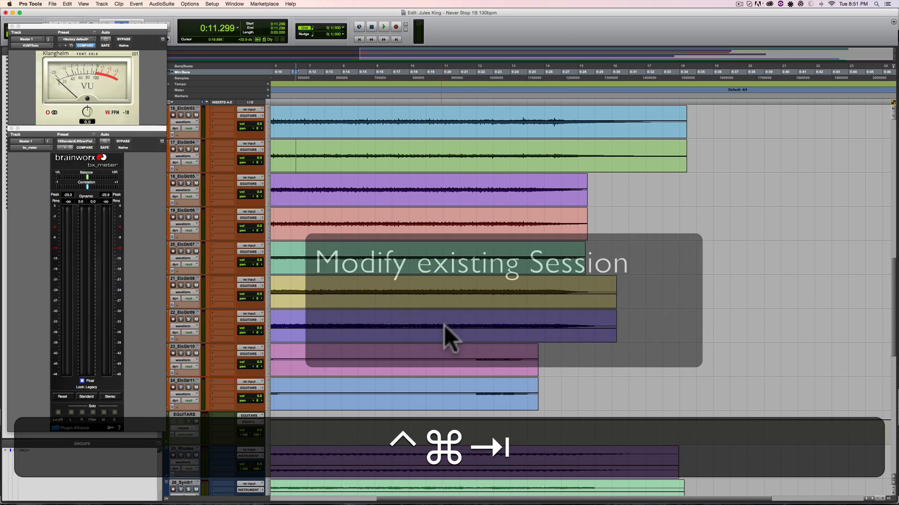
key("super+Tab")
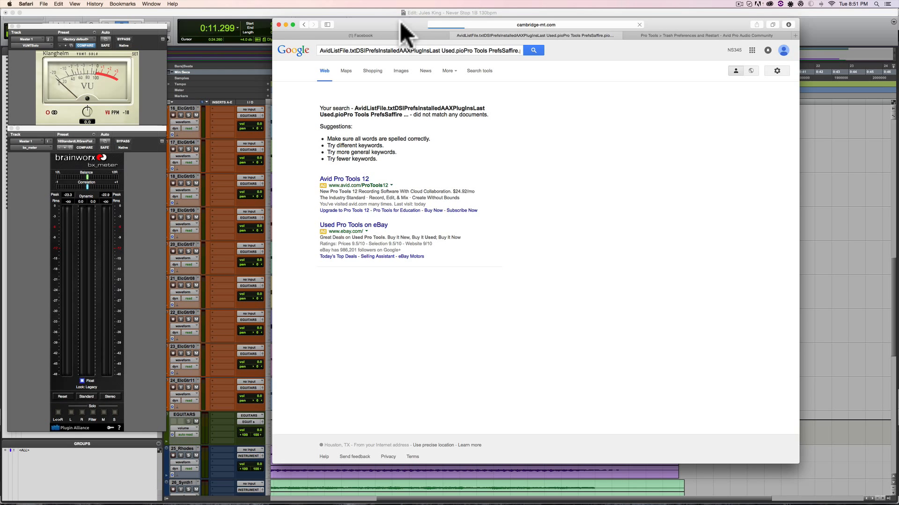
left_click_drag(661, 20, 657, 17)
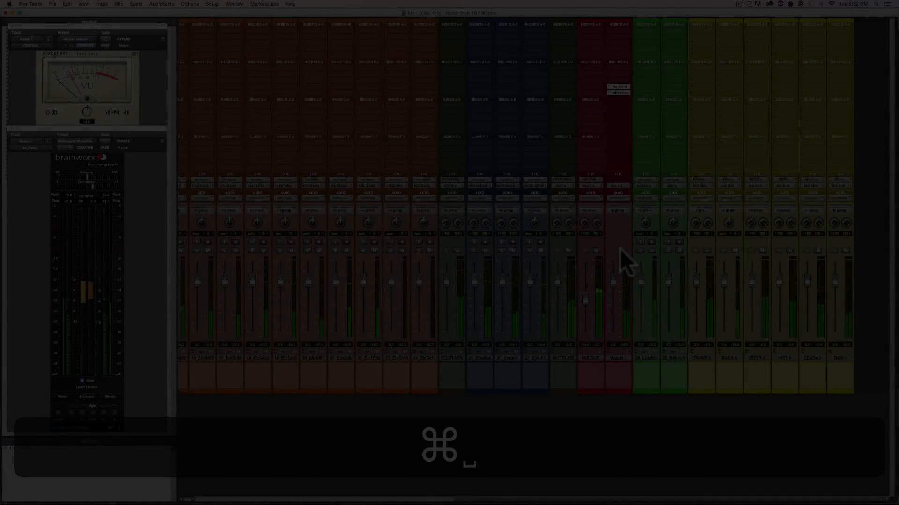
- Bring up the Edit window, clear the clip selection and show the Clips list
key("super+equal")
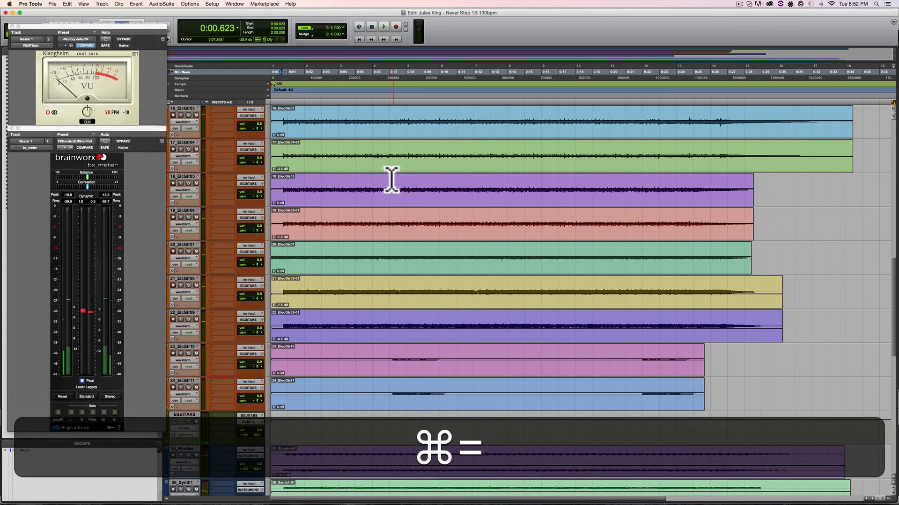
double_click(409, 168)
key("super+a")
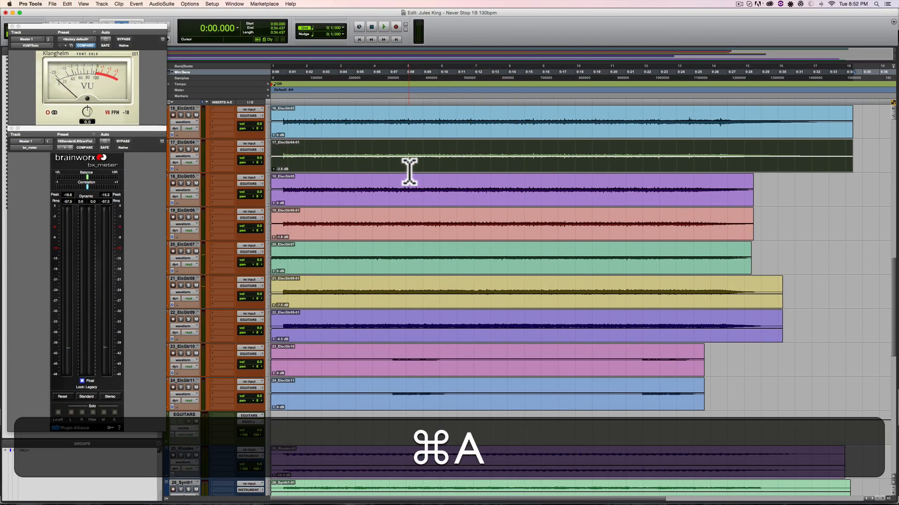
double_click(420, 128)
key("ctrl+alt+a")
left_click(862, 173)
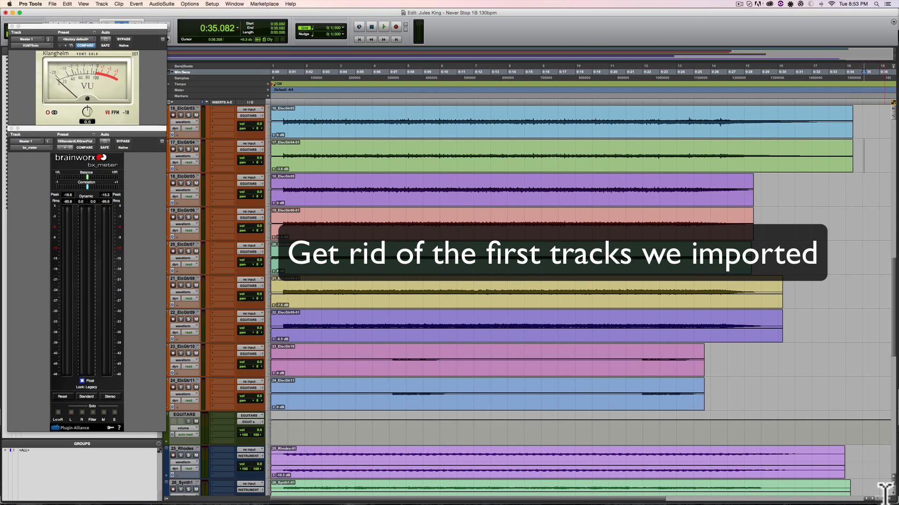
left_click(889, 498)
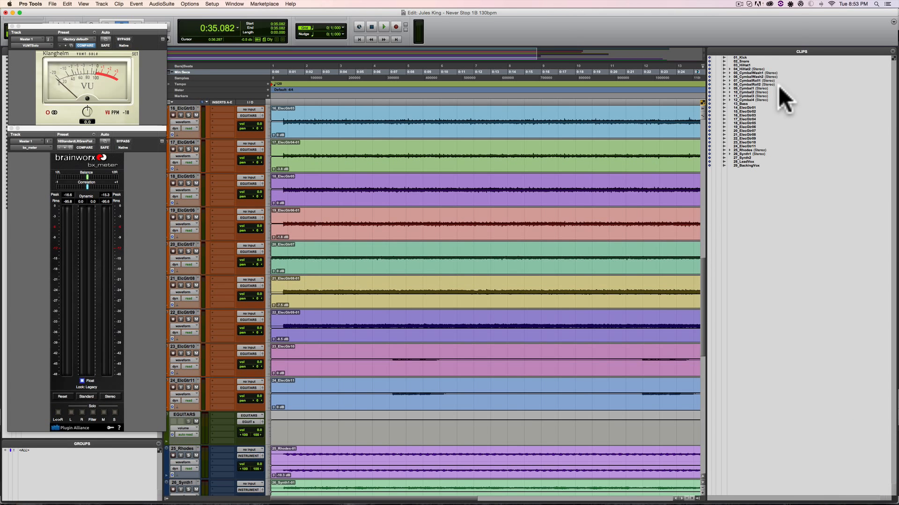
- Select every clip in the Clips list, from 01_Kick through 29_BackingVox
left_click(740, 57)
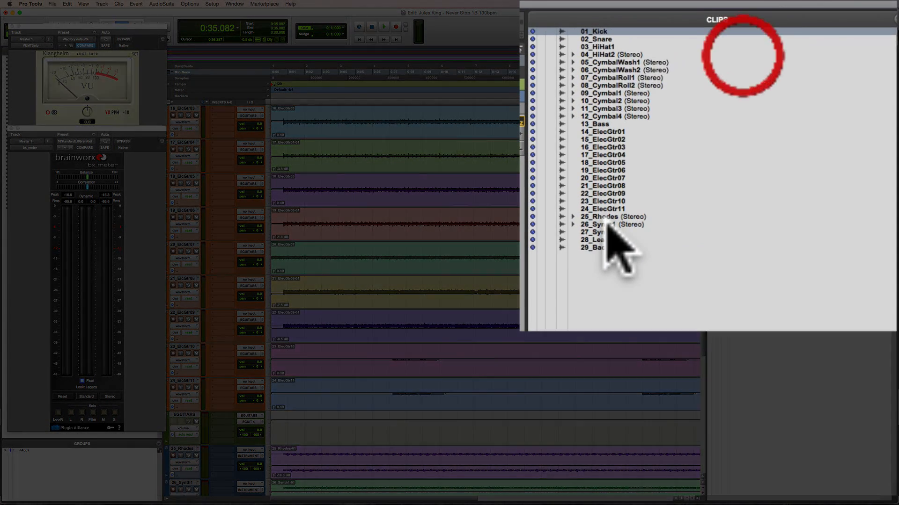
left_click(591, 265, "shift")
key("super+a")
left_click(581, 36, "ctrl+shift")
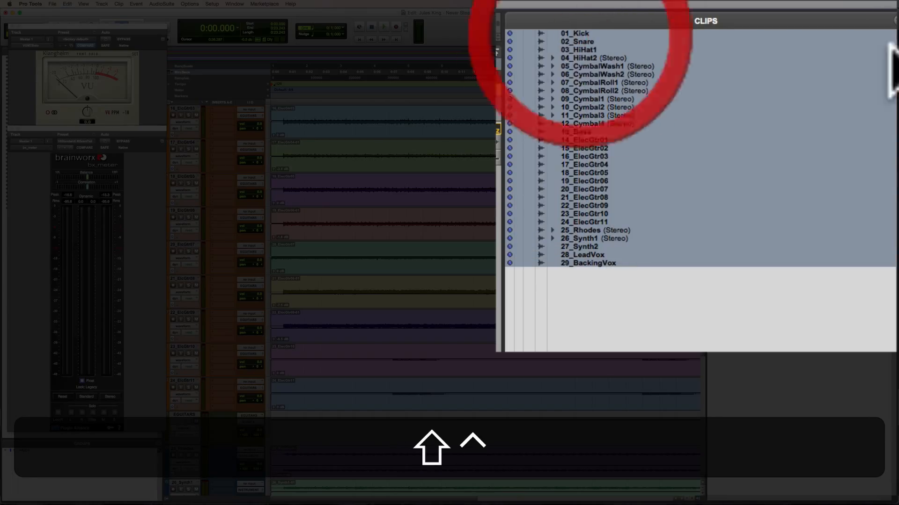
- Clear the selected clips and permanently delete all their source files from disk at once
left_click(896, 21)
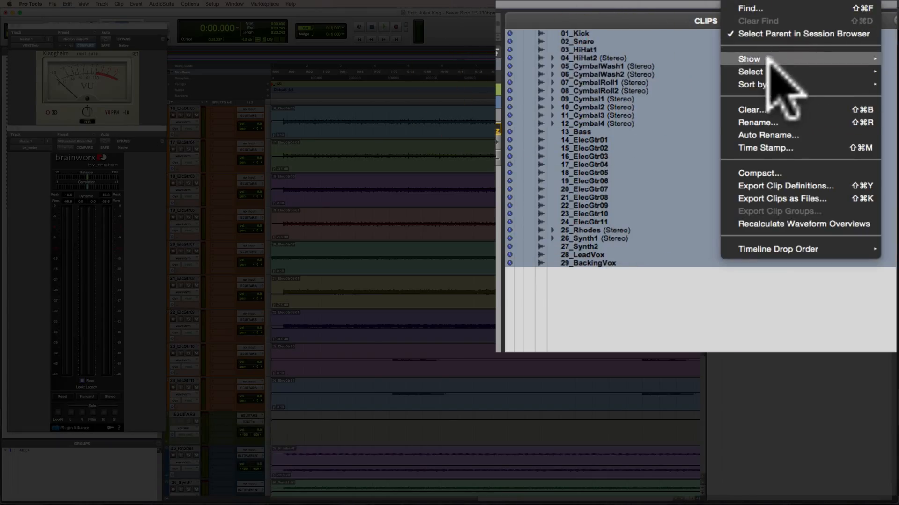
left_click(759, 109)
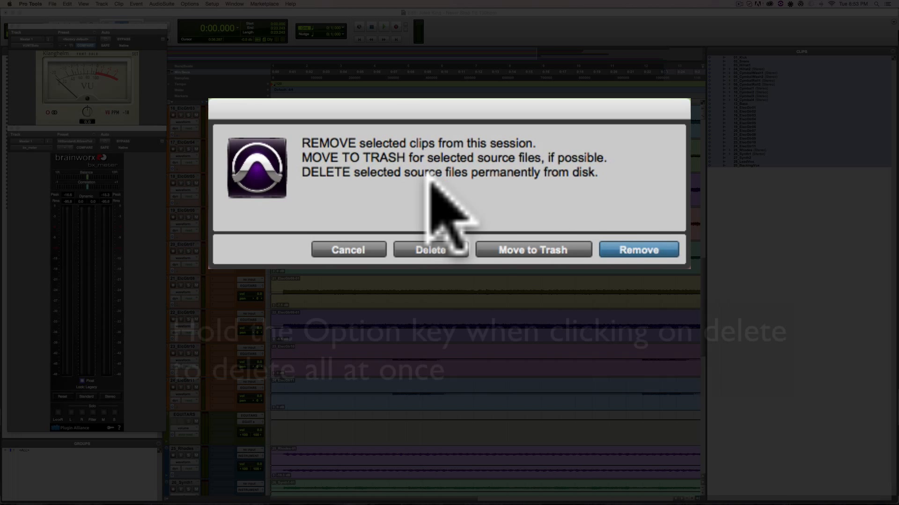
left_click_drag(397, 107, 418, 109)
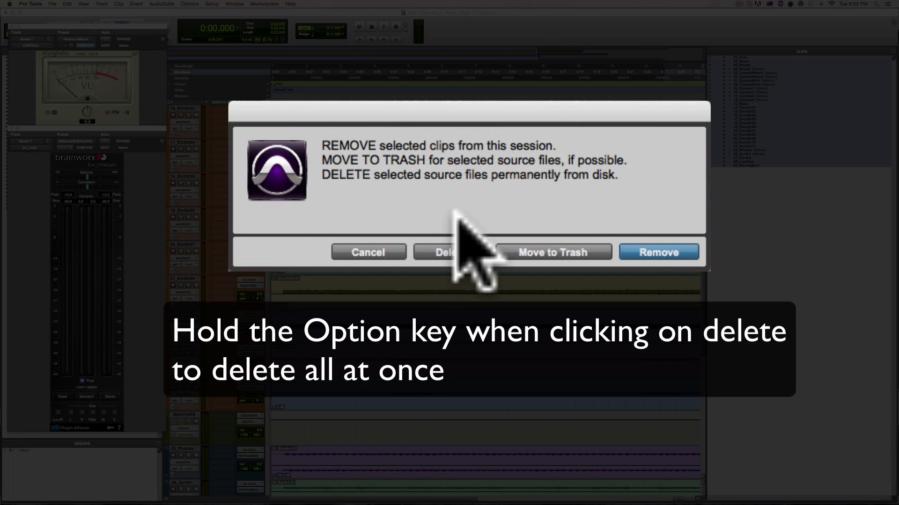
left_click(458, 253, "alt")
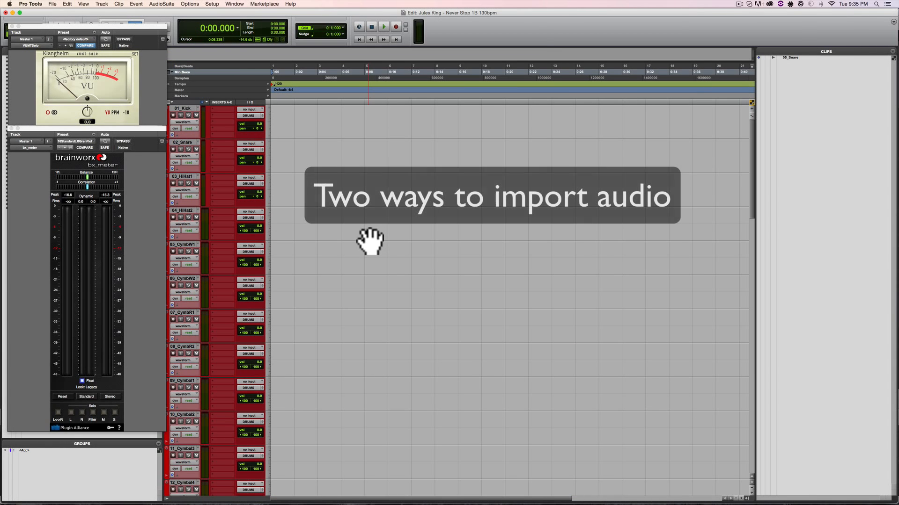
- Switch to Finder and import 05_Snare.wav from the JulesKing_NeverStop_Full folder onto the start of the 02_Snare track
mouse_move(214, 503)
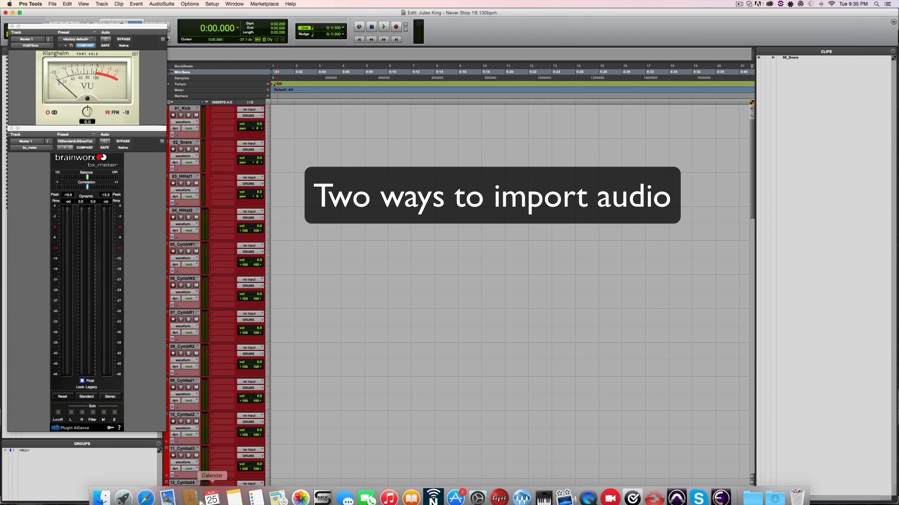
left_click(103, 489)
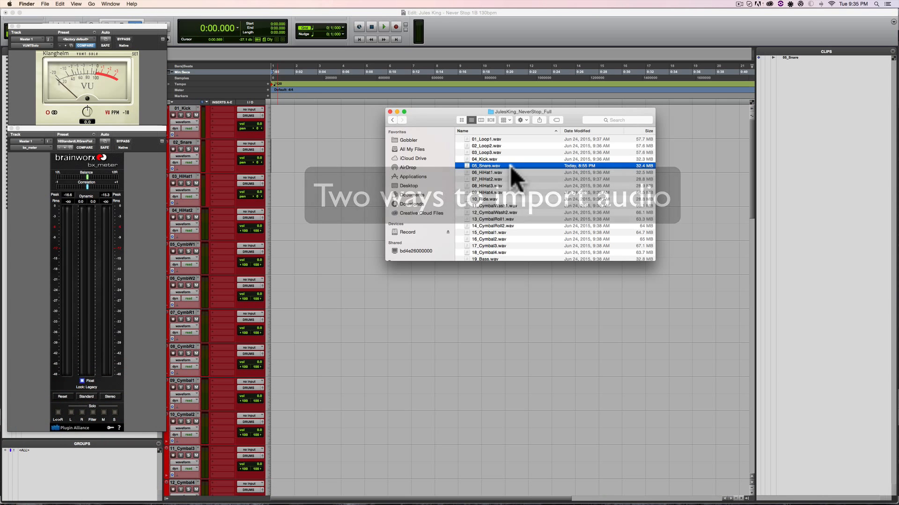
left_click_drag(440, 119, 515, 120)
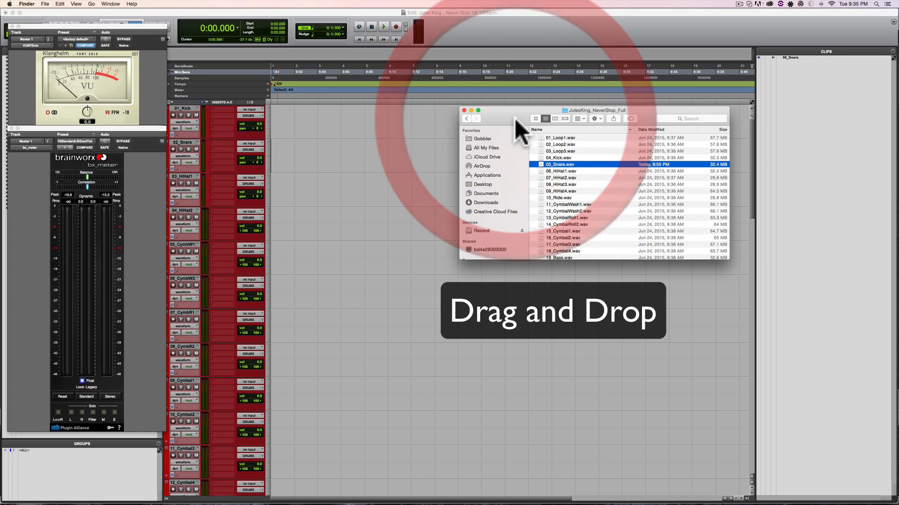
left_click_drag(554, 164, 279, 155)
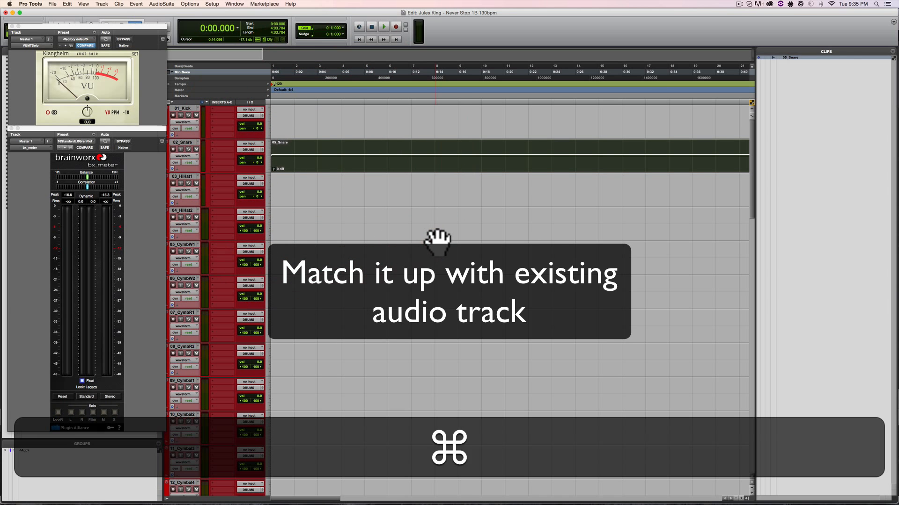
- Try to import 07_HiHat2.wav from Finder onto the 03_HiHat1 track, and undo the audio placements
key("super+Tab")
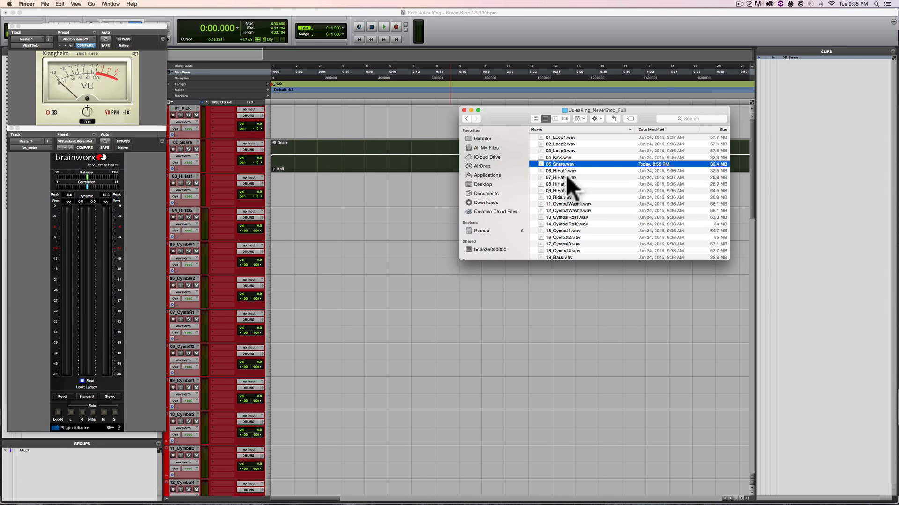
left_click_drag(566, 176, 390, 190)
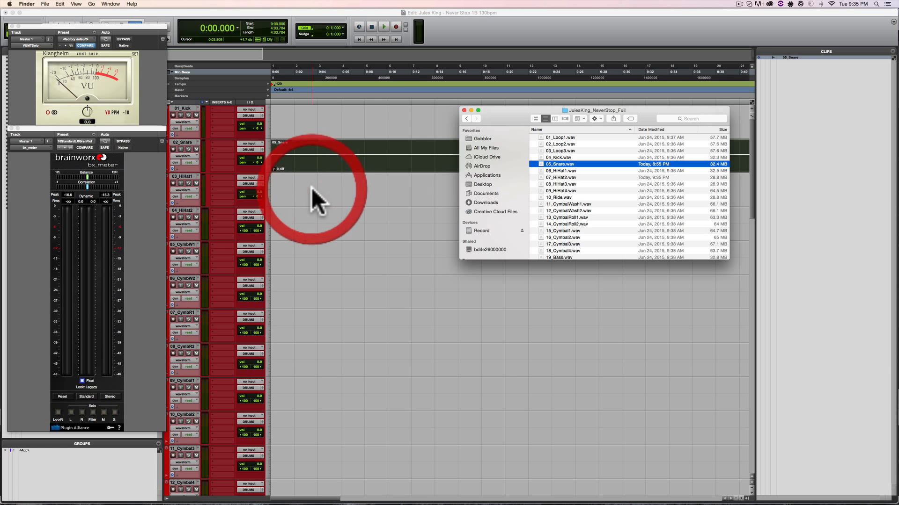
key("super+z")
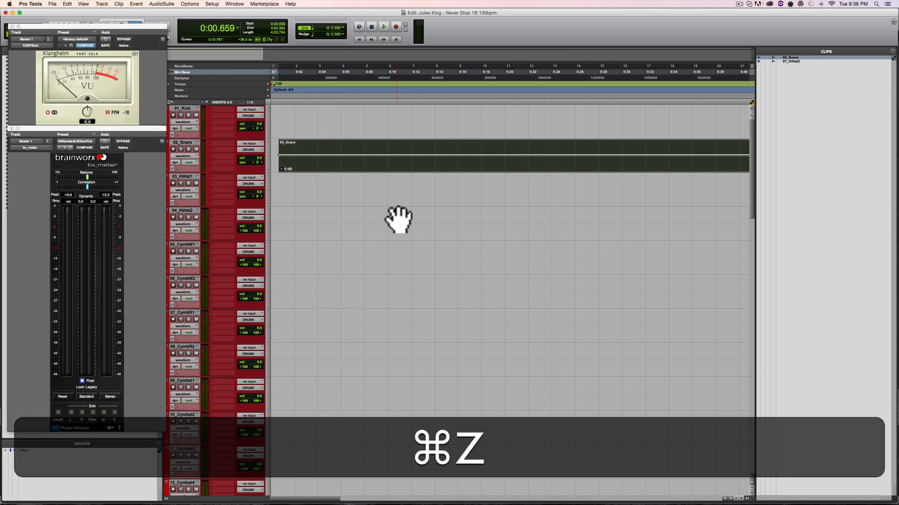
key("super+Tab")
left_click(407, 213)
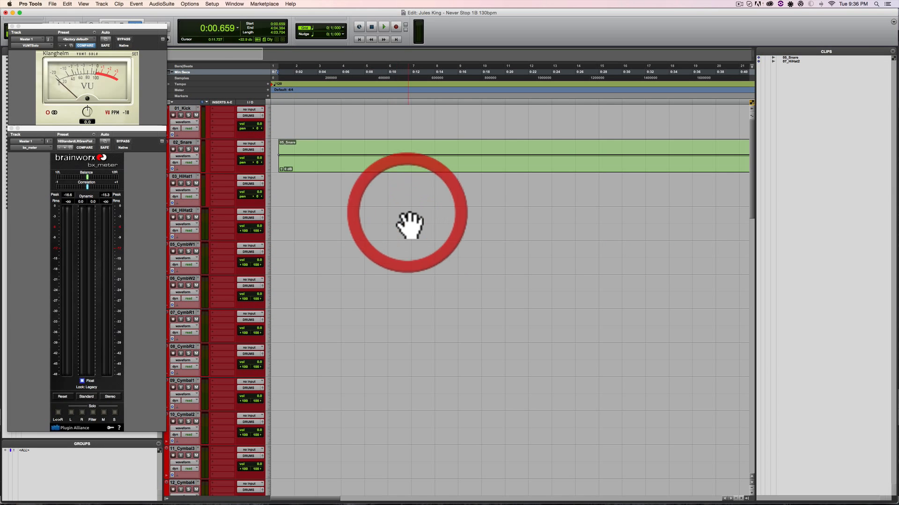
key("super+z")
key("super+Tab")
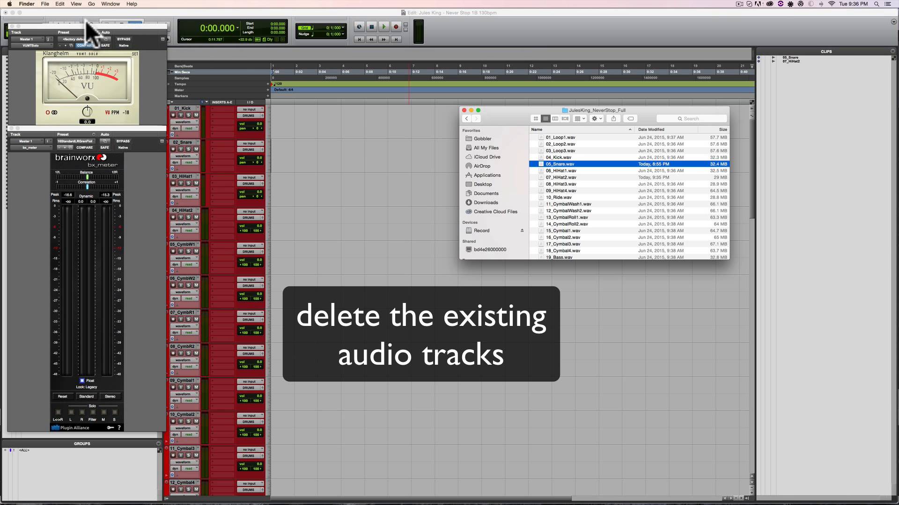
left_click(72, 14)
left_click(50, 4)
mouse_move(66, 100)
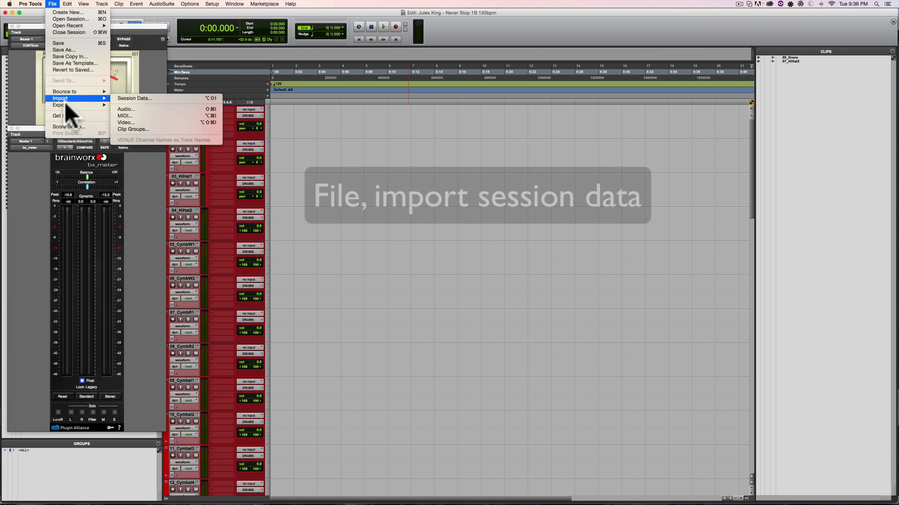
left_click(128, 97)
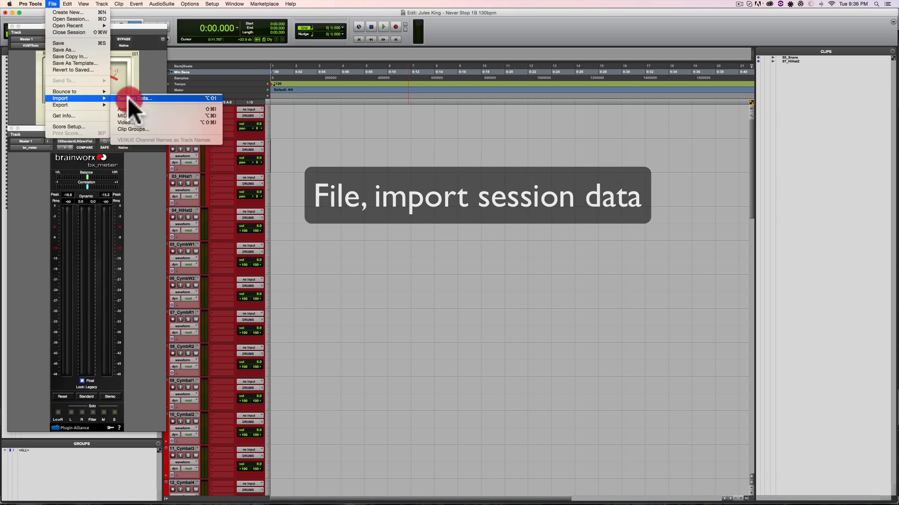
left_click(151, 80)
left_click(542, 24)
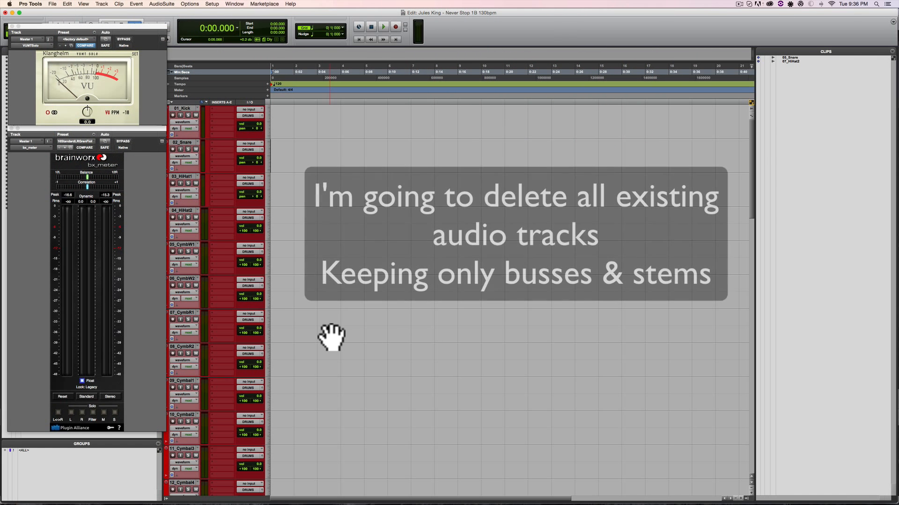
- Delete the drum audio tracks from 01_Kick through 12_Cymbal4, keeping the DRUMS bus
key("super+equal")
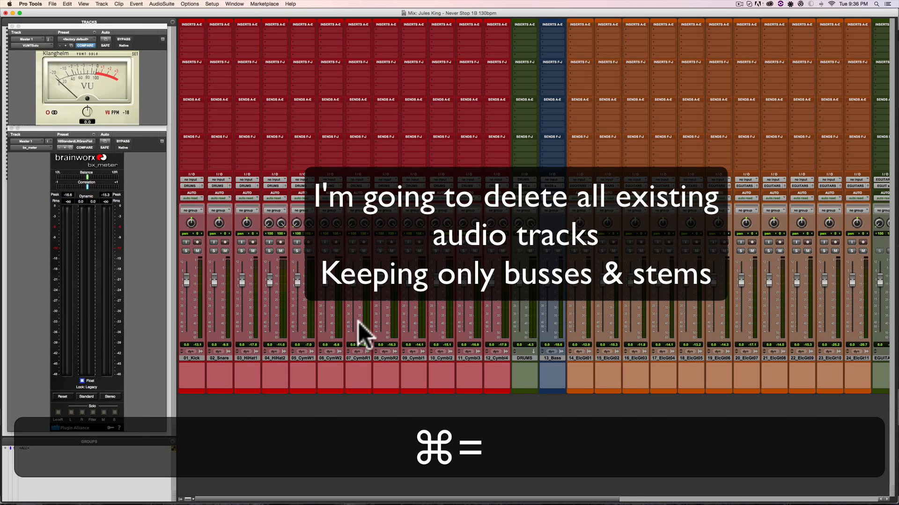
scroll(378, 322, "right", 10)
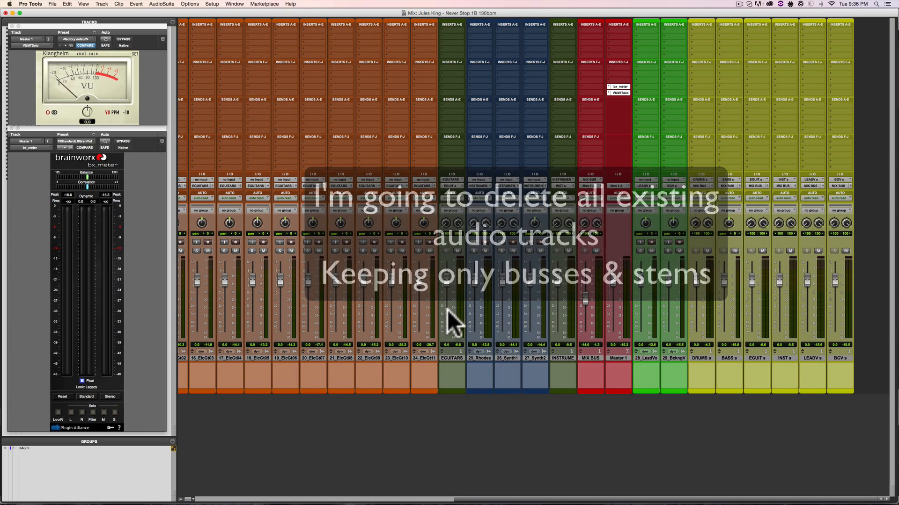
scroll(459, 309, "left", 4)
scroll(457, 305, "left", 5)
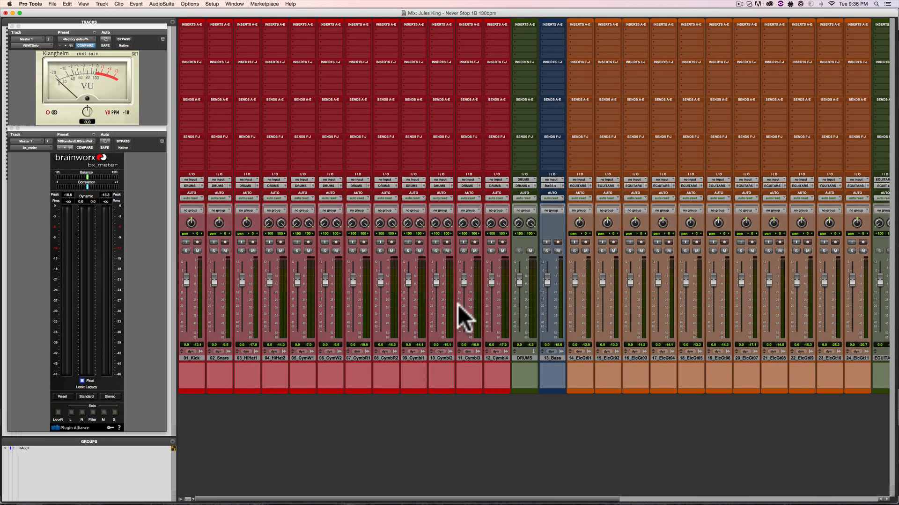
key("super+equal")
left_click(189, 107)
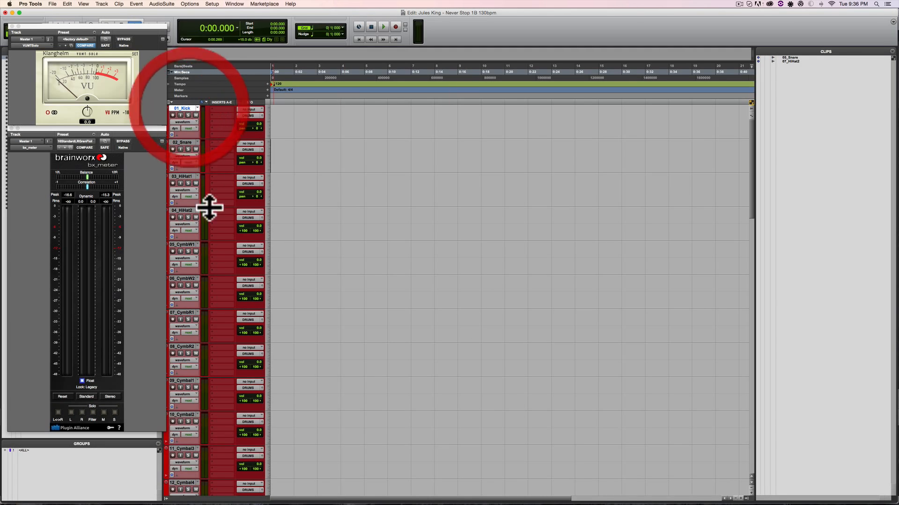
scroll(190, 303, "down", 5)
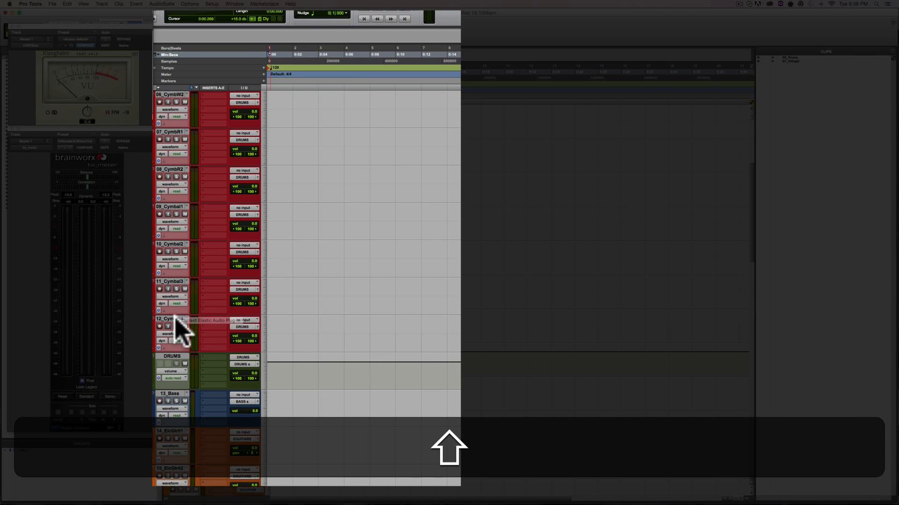
left_click(175, 318, "shift")
right_click(175, 319)
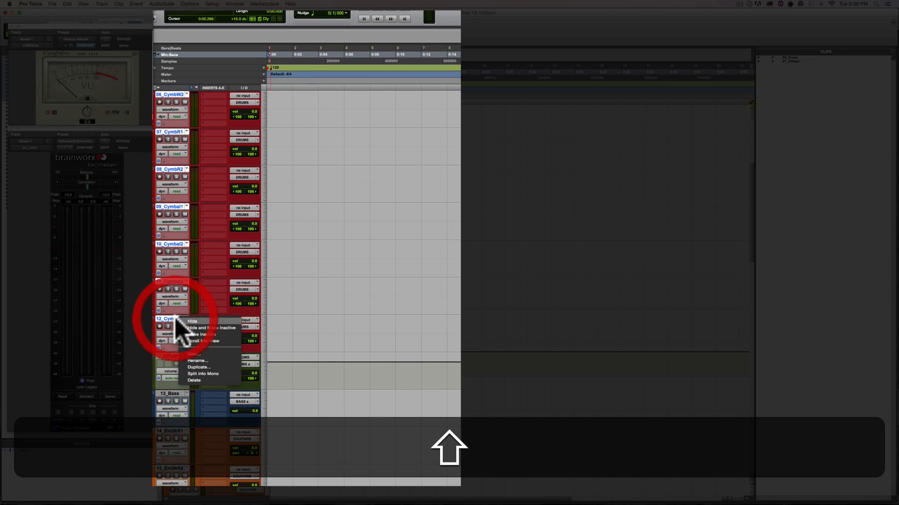
left_click(196, 380)
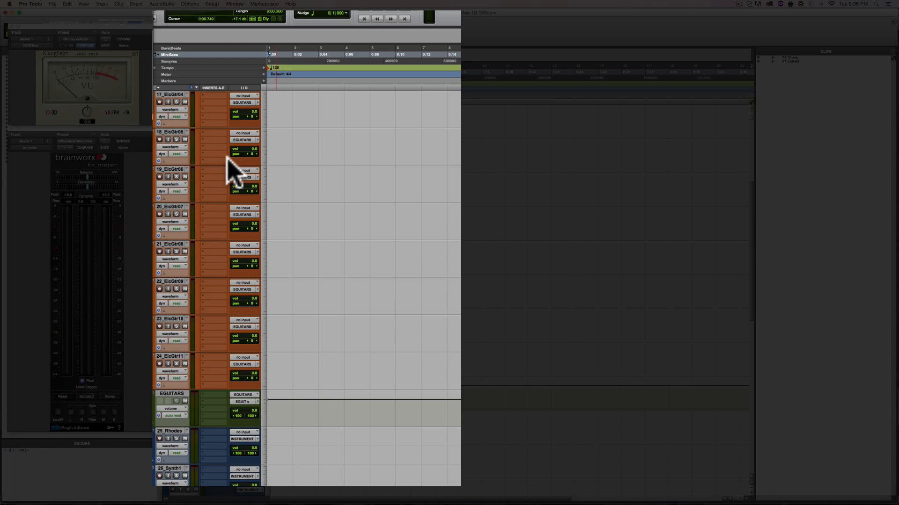
- Delete the bass and electric guitar audio tracks from 13_Bass through 24_ElcGtr11, keeping the EGUITARS bus
scroll(184, 206, "up", 5)
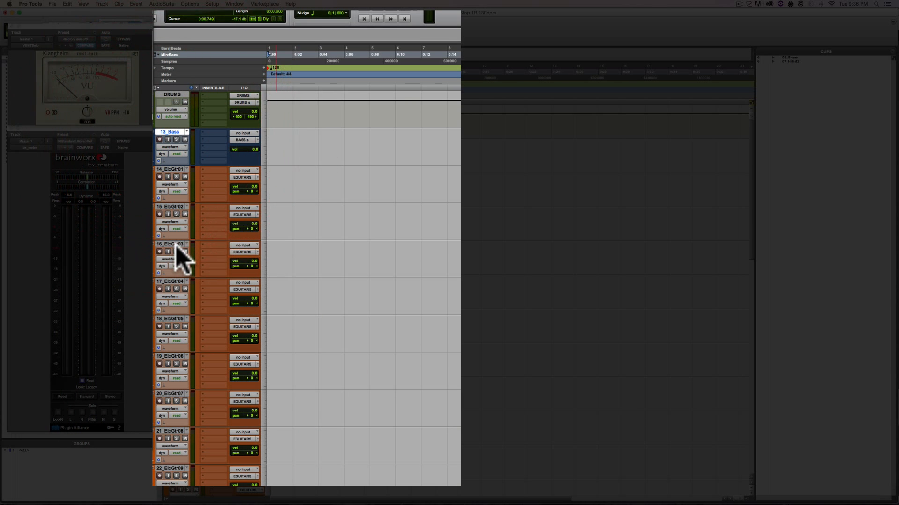
scroll(176, 253, "down", 6)
key("shift")
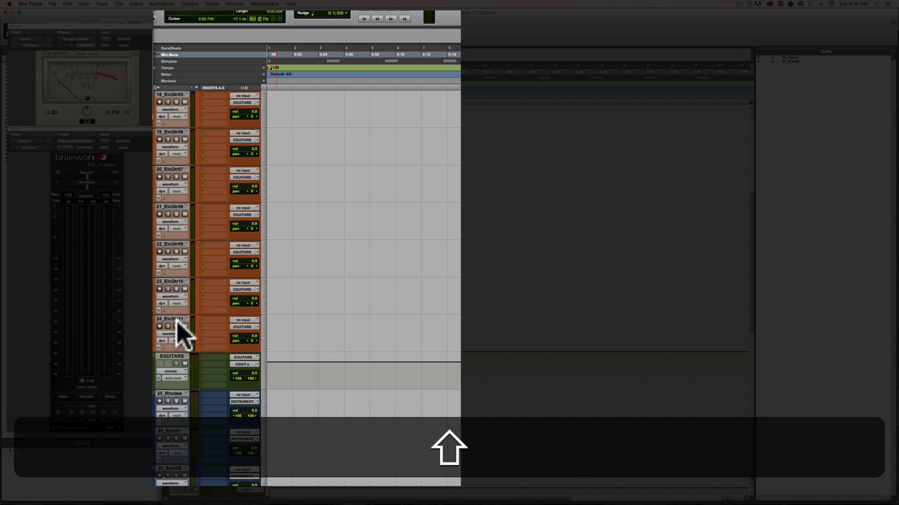
right_click(177, 318)
left_click(196, 372)
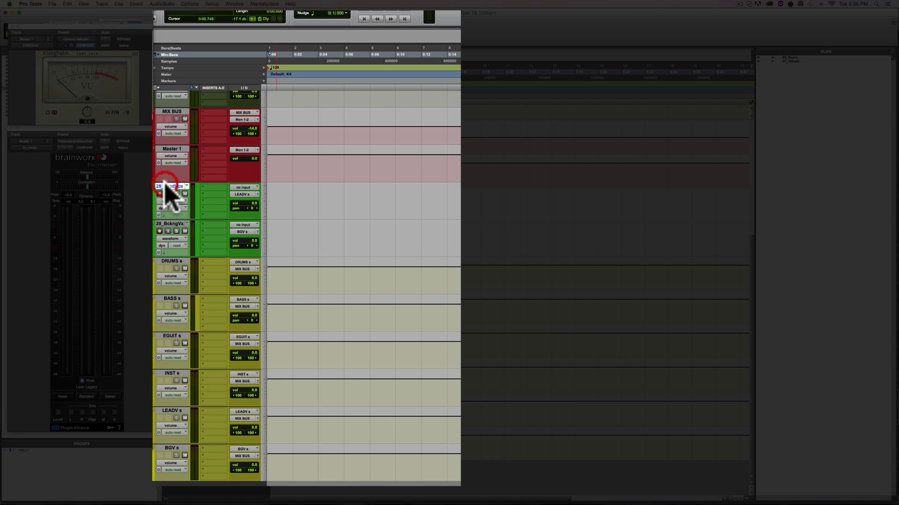
- Delete the lead vocal and 29_BckngVx audio tracks, keeping the yellow stem tracks
left_click(173, 224, "shift")
right_click(175, 225)
left_click(196, 278)
- In the Mix window, delete the 25_Rhodes, 26_Synth1 and 27_Synth2 tracks, keeping the INSTRUMENTS bus
scroll(189, 180, "up", 5)
key("super+equal")
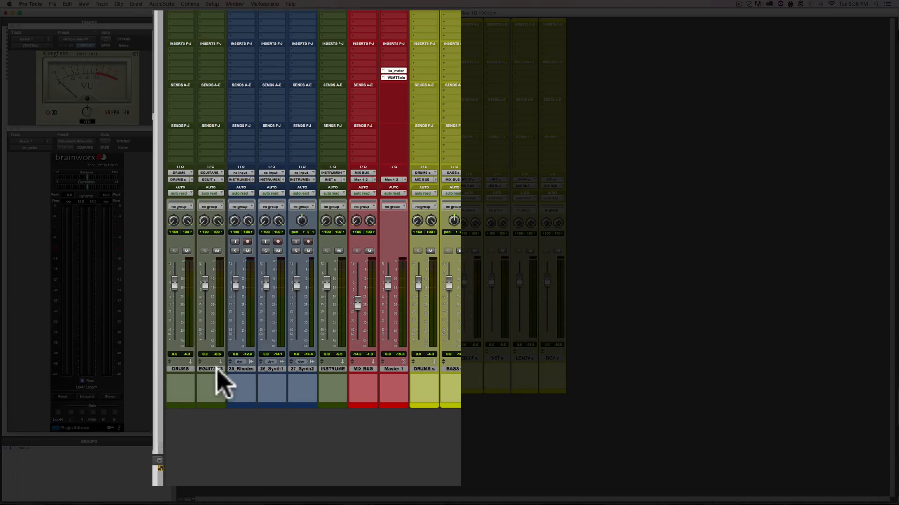
left_click(273, 370, "shift")
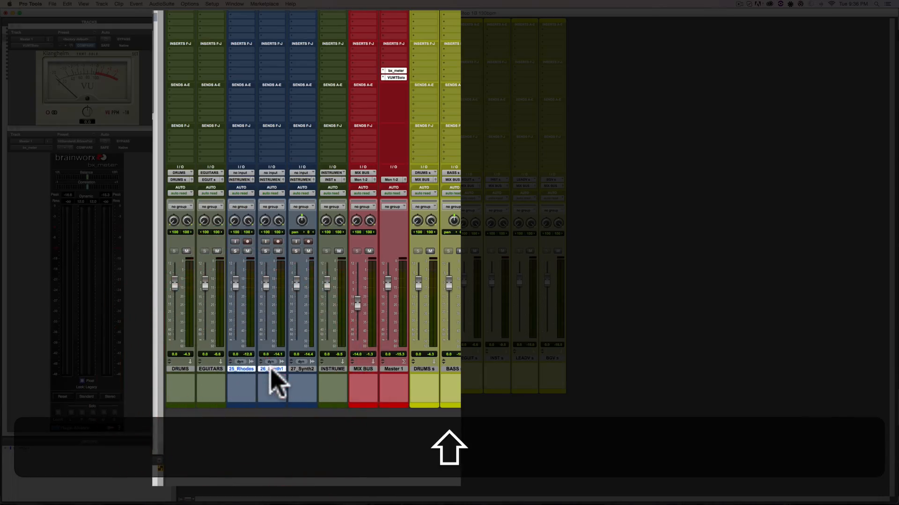
right_click(303, 374)
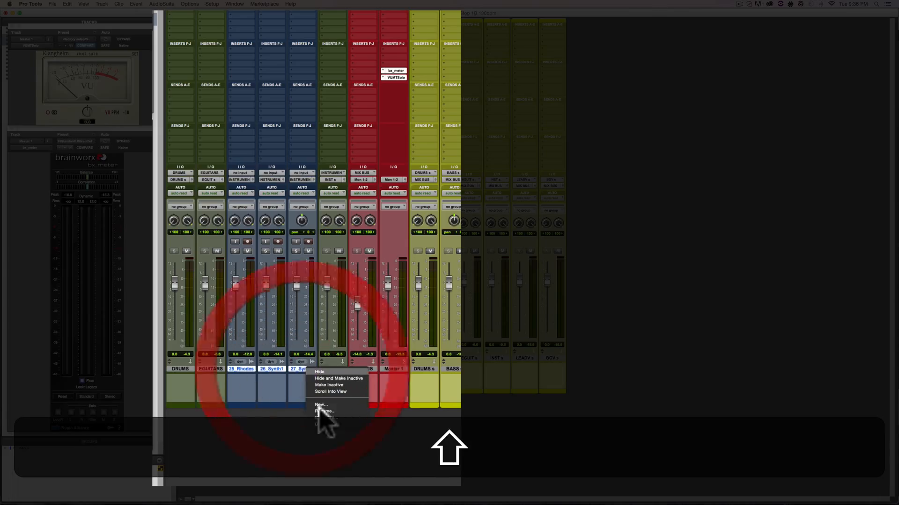
left_click(329, 427)
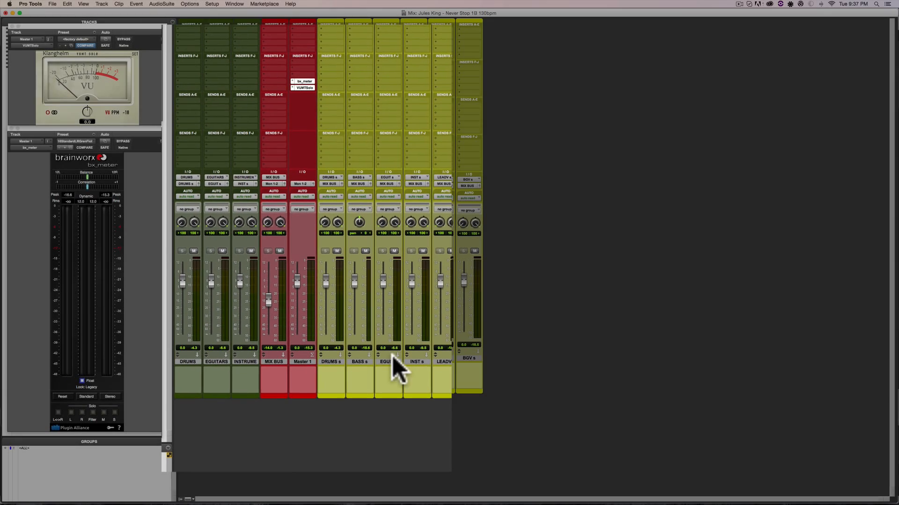
left_click(537, 352)
- Clear the 05_Snare and 07_HiHat2 clips from the clip list, permanently deleting their source files from disk
key("super+equal")
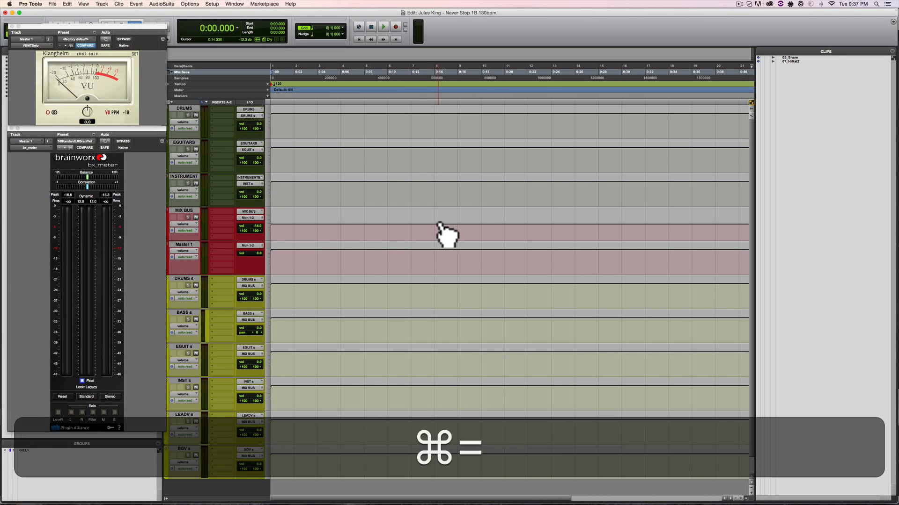
left_click(795, 57)
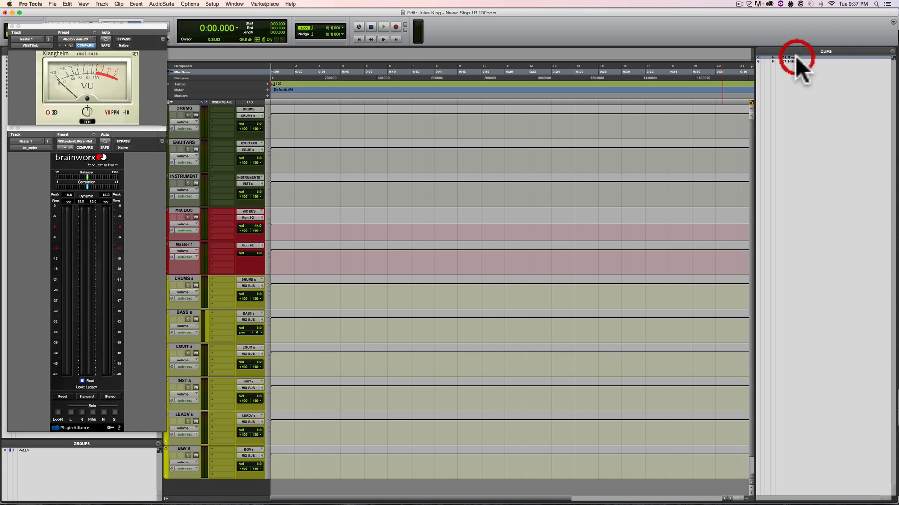
left_click(795, 61, "shift")
left_click(892, 52)
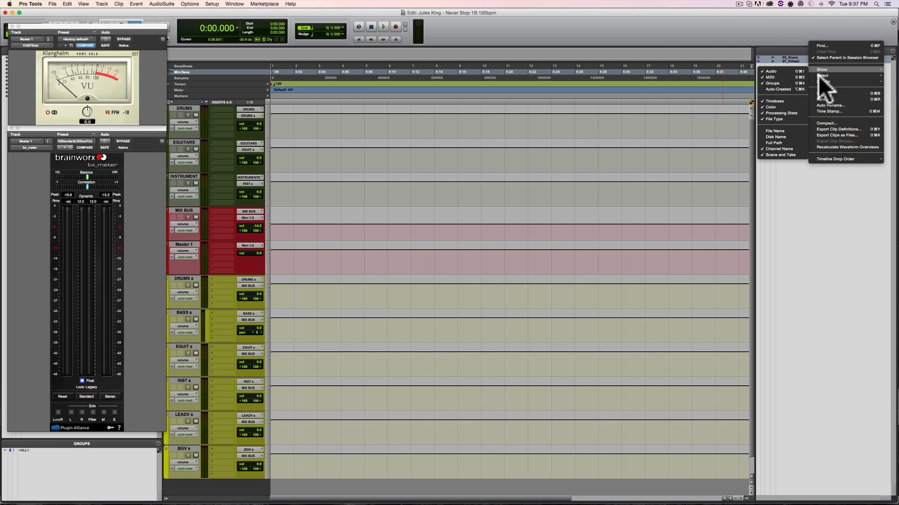
left_click(827, 93)
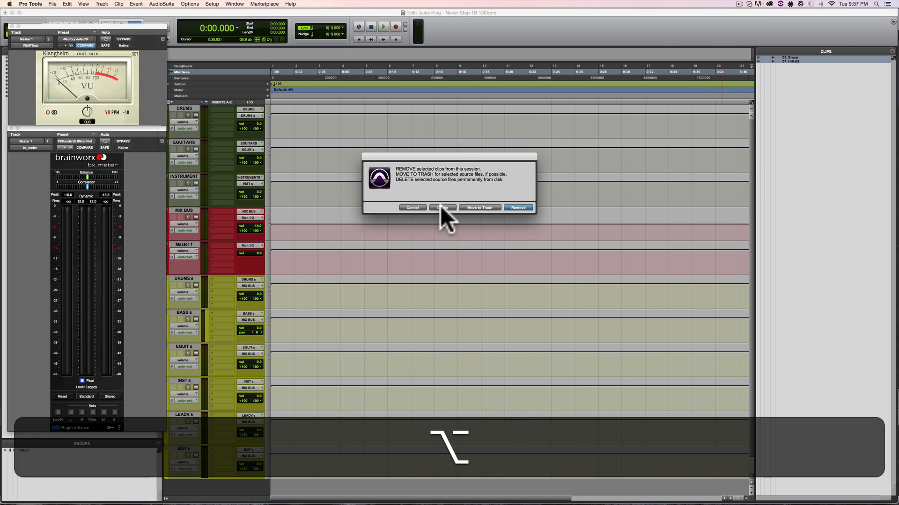
left_click(441, 207, "alt")
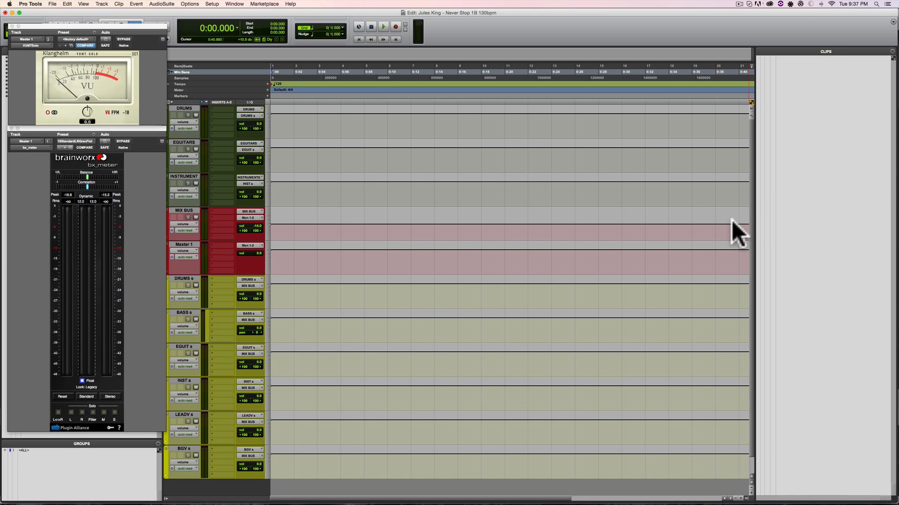
- Switch to Finder and import every WAV file from JulesKing_NeverStop_Full, excluding Readme.txt, as new audio tracks below the BGV s stem
left_click(103, 489)
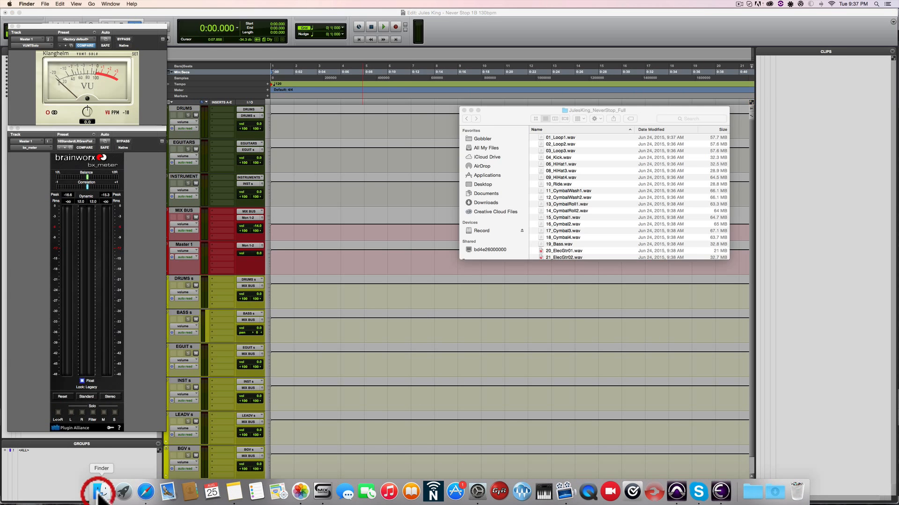
left_click(467, 118)
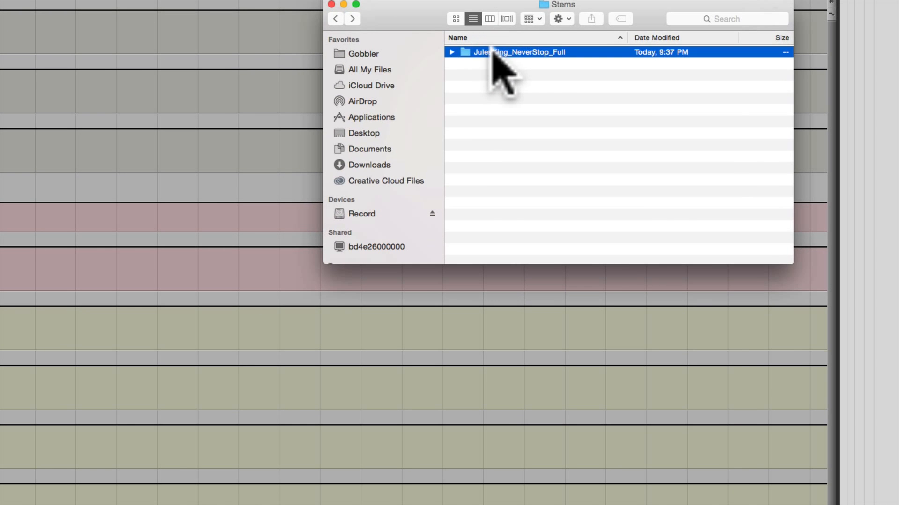
double_click(554, 138)
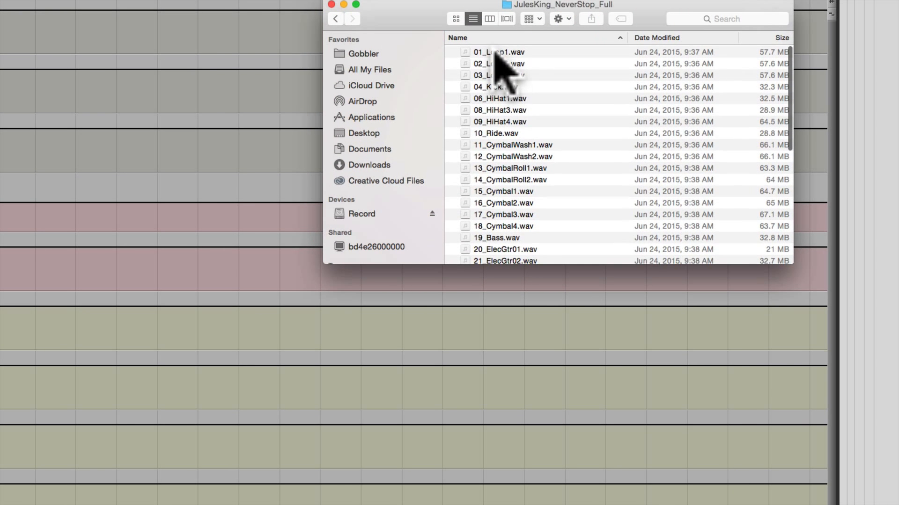
left_click(495, 52)
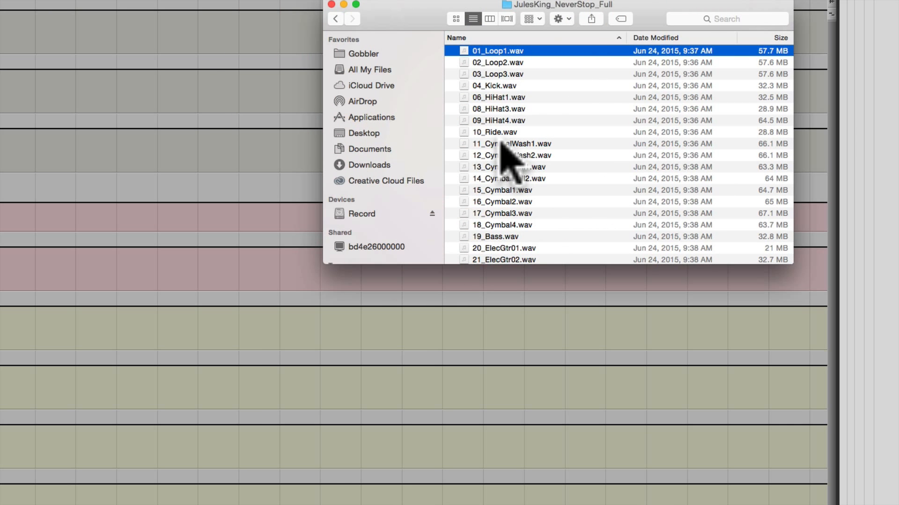
key("super+a")
scroll(515, 196, "down", 10)
left_click(497, 259, "shift")
left_click(492, 258, "alt+super")
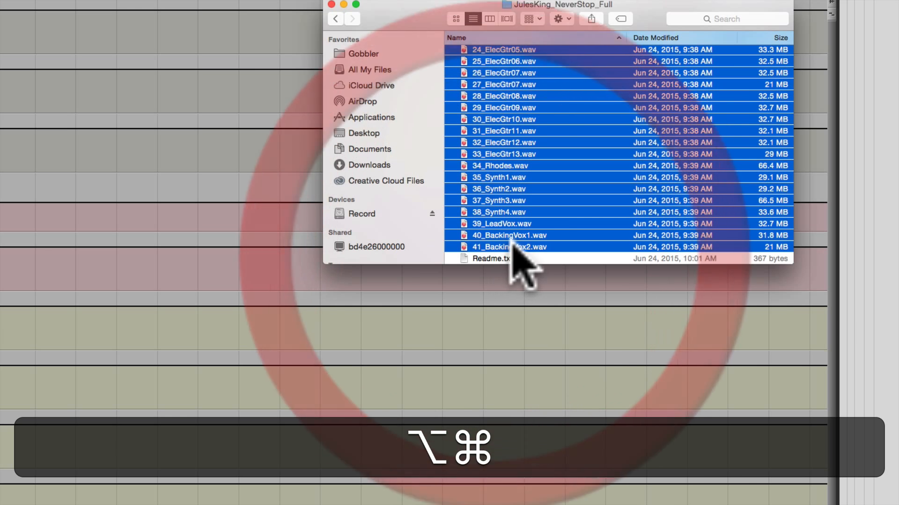
left_click_drag(487, 246, 52, 504)
left_click(498, 107)
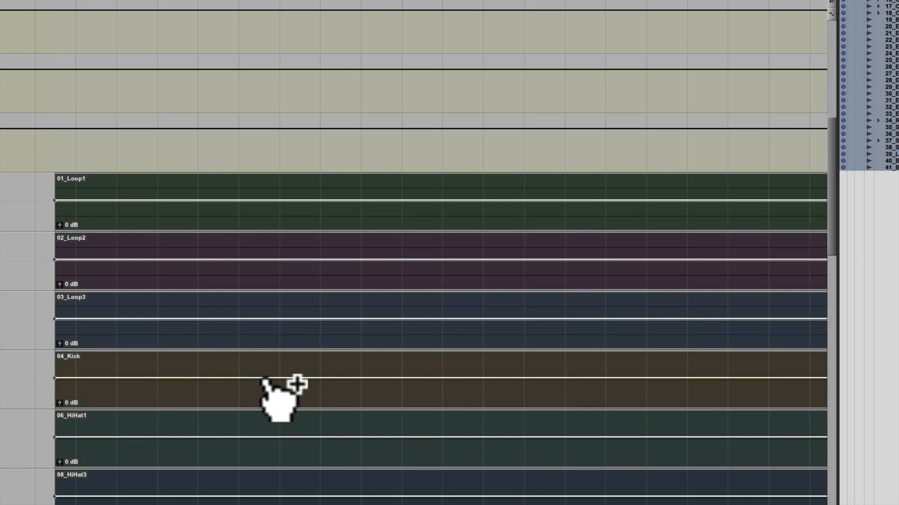
- Preview Readme.txt in Finder and compare its stated audio format with the sample rate and bit depth in Pro Tools' Session Setup
key("super+Tab")
left_click(504, 259)
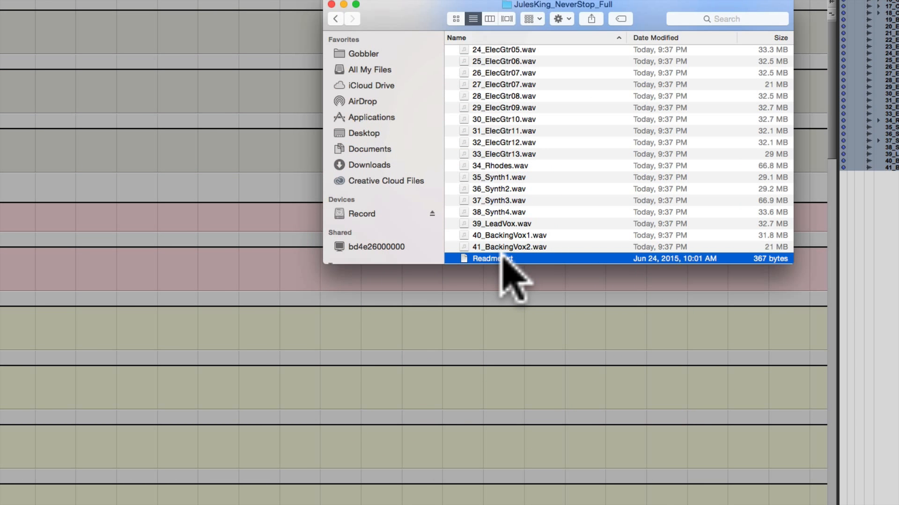
key("space")
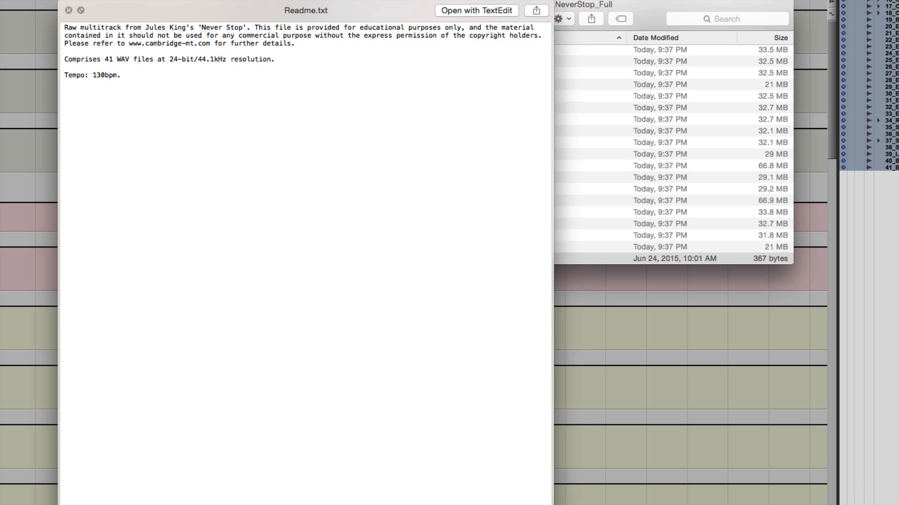
key("super+Tab")
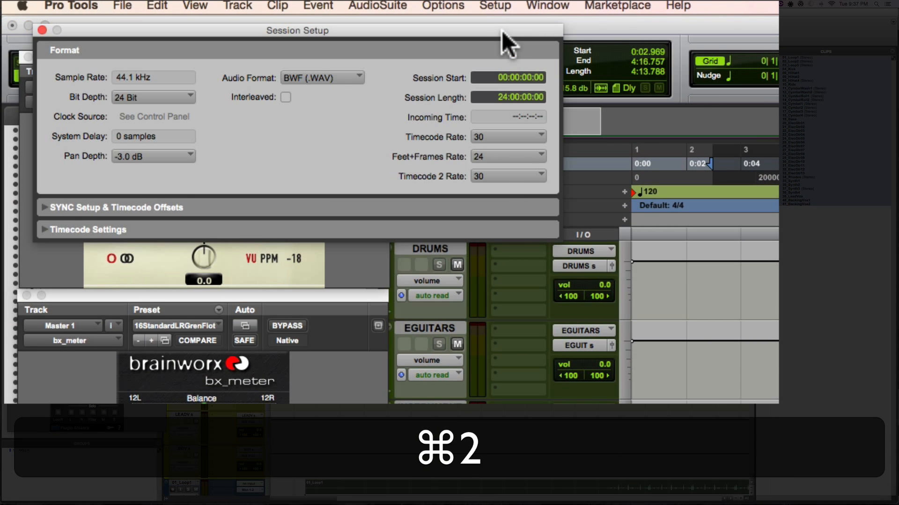
key("super+2")
key("super+Tab")
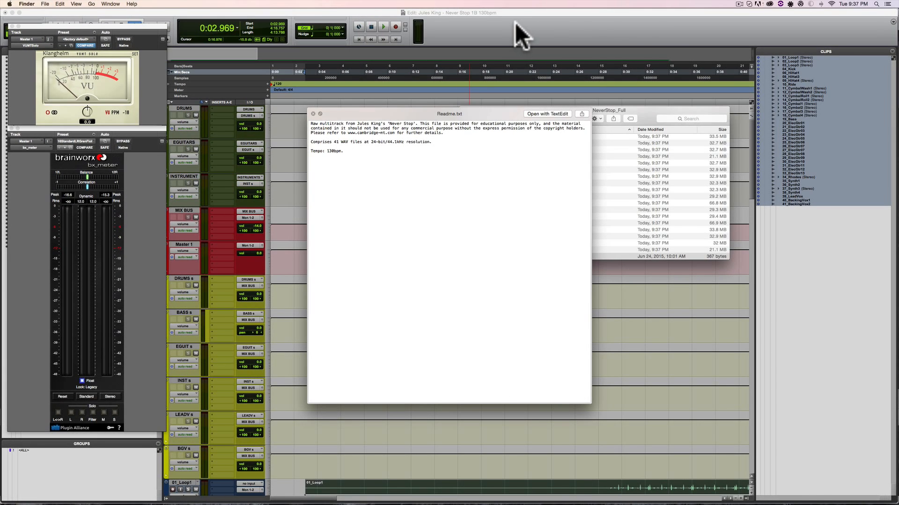
left_click(521, 33)
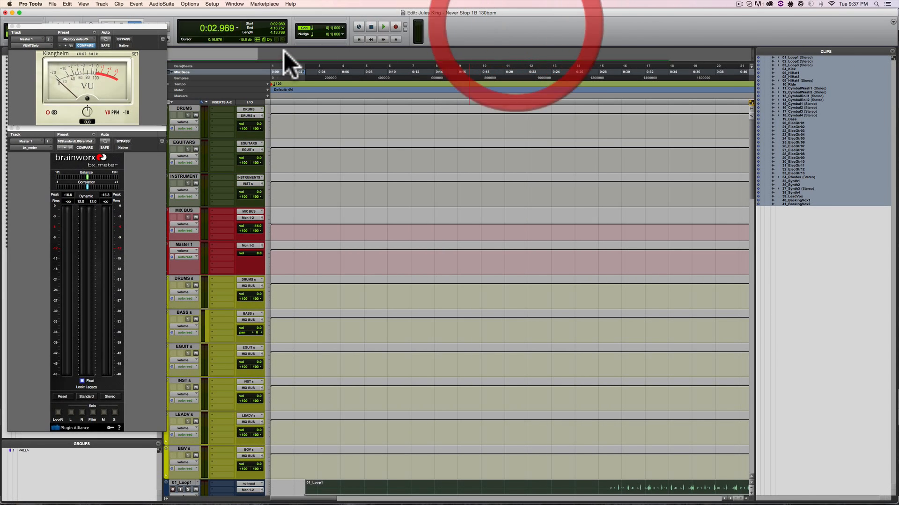
- Show the MIDI controls in the Edit window, disable the Conductor and set the manual tempo to 130 BPM
right_click(892, 28)
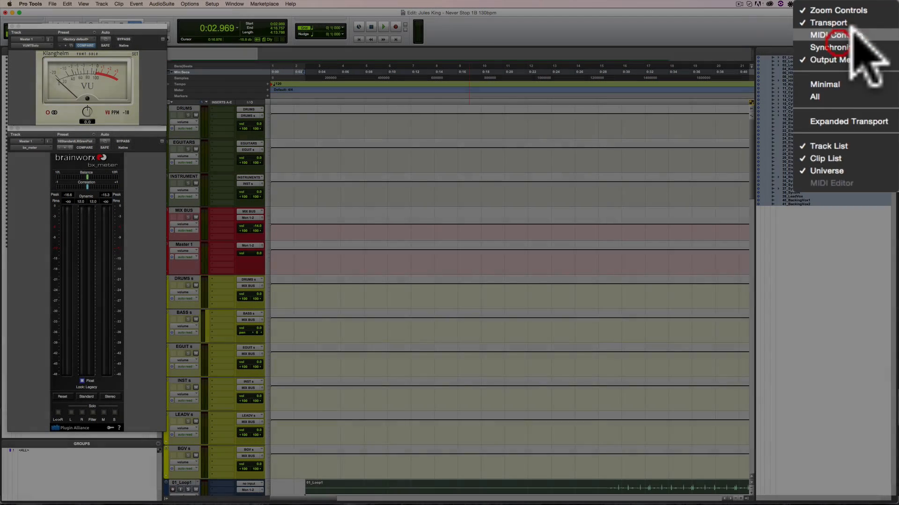
left_click(849, 33)
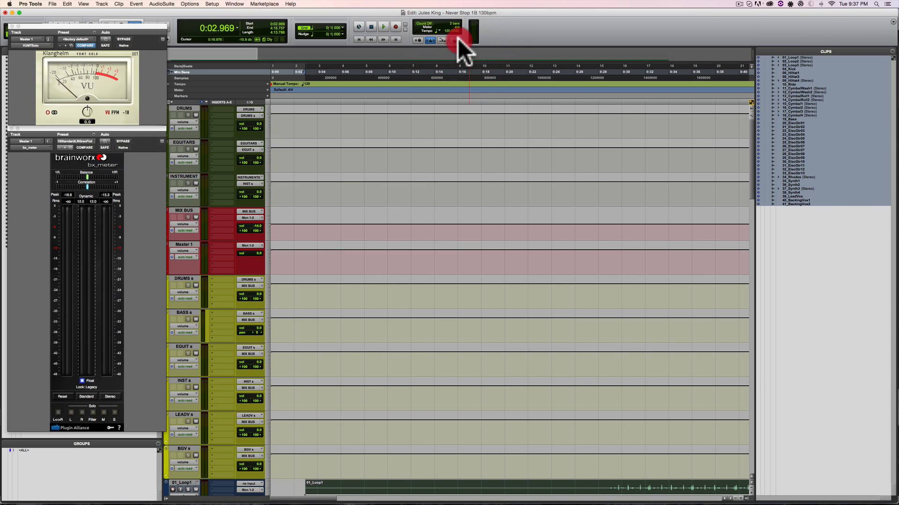
left_click(448, 30)
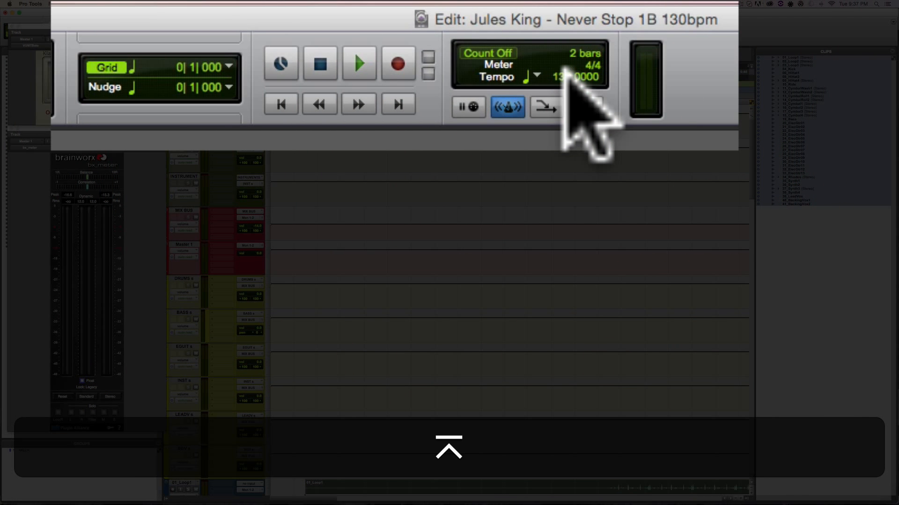
- Move all the imported clips together to the session start at 0:00.000 and deselect them
scroll(387, 281, "down", 3)
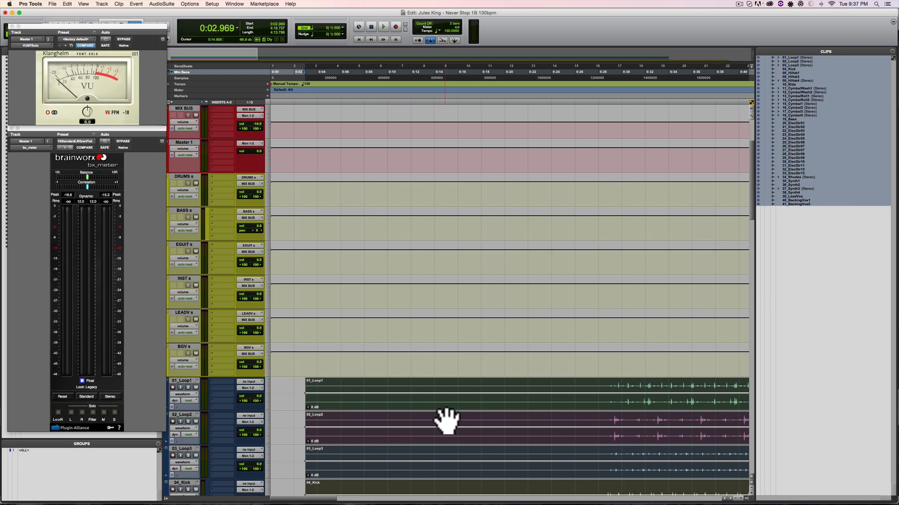
left_click_drag(431, 414, 311, 401)
scroll(324, 385, "down", 10)
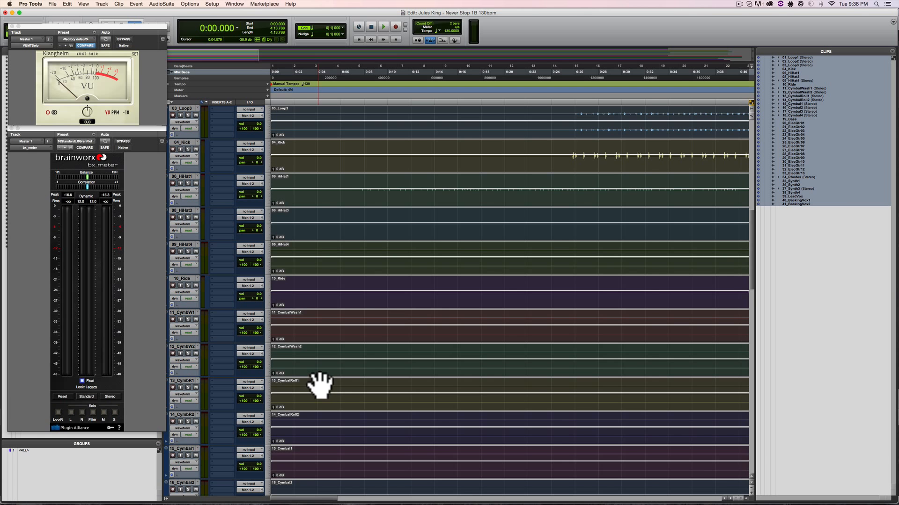
key("r")
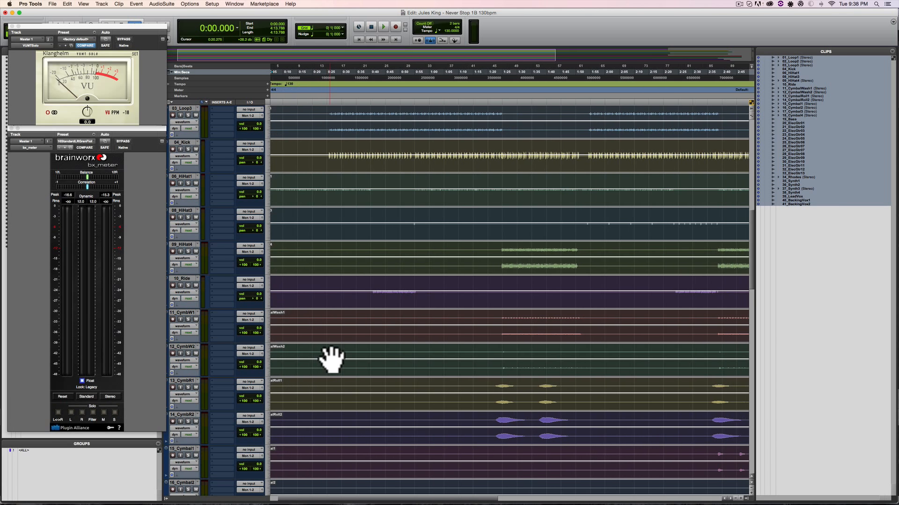
key("r")
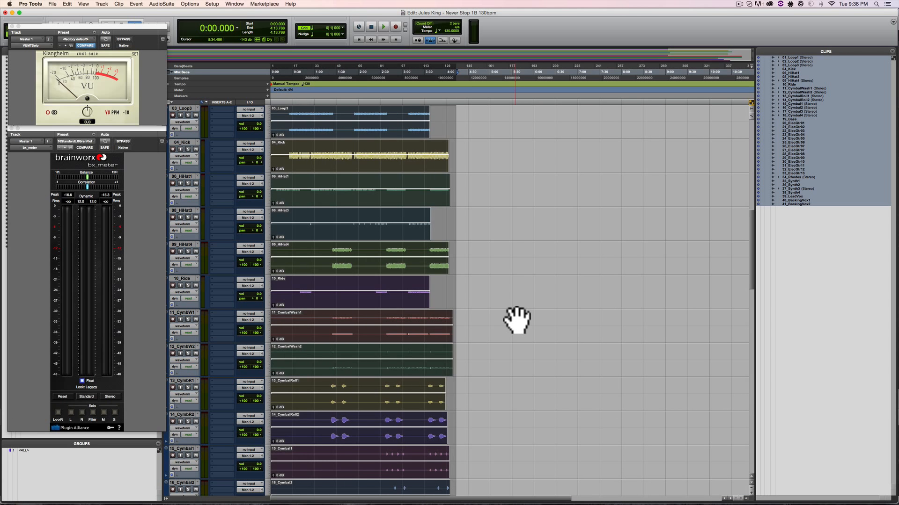
key("F7")
left_click(461, 158)
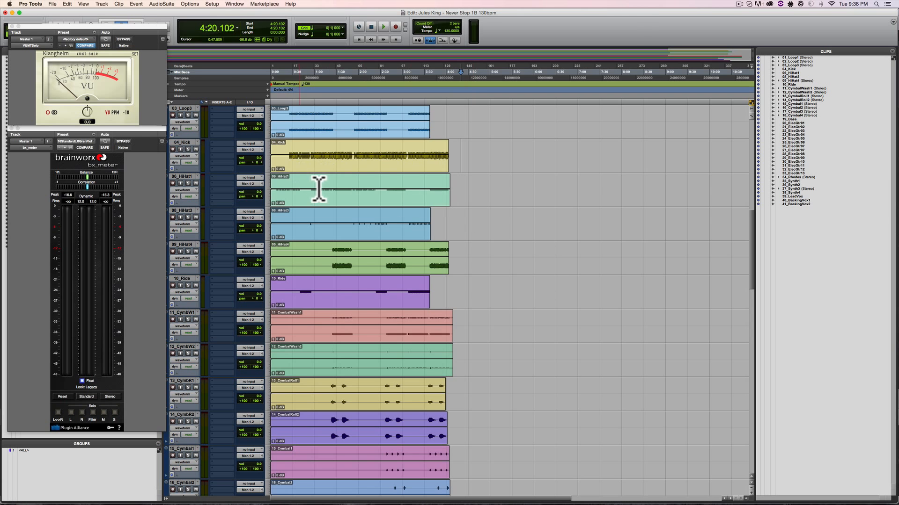
- Lower the MIX BUS fader slightly in the Mix window
scroll(344, 259, "down", 10)
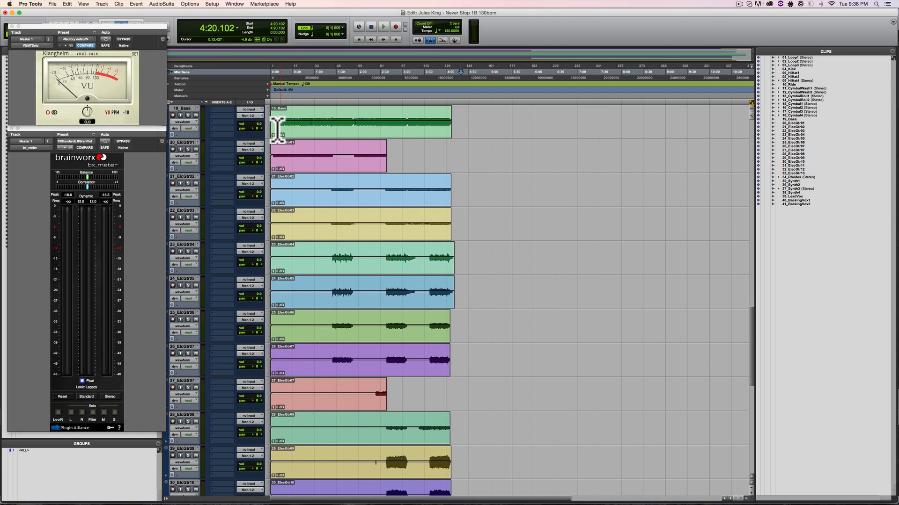
key("super+equal")
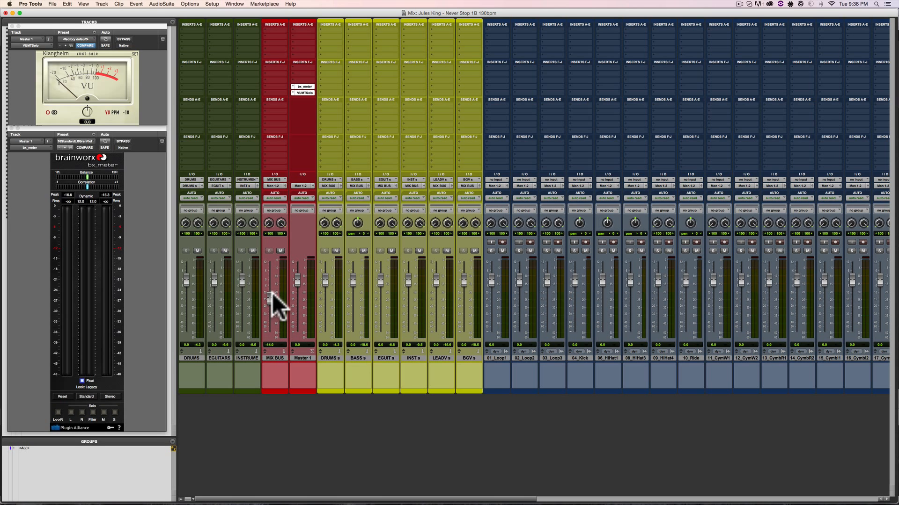
left_click_drag(268, 299, 269, 301)
- Play the opening seconds of the session to check the imported audio and meter levels, and stop playback
key("super+equal")
key("super+space")
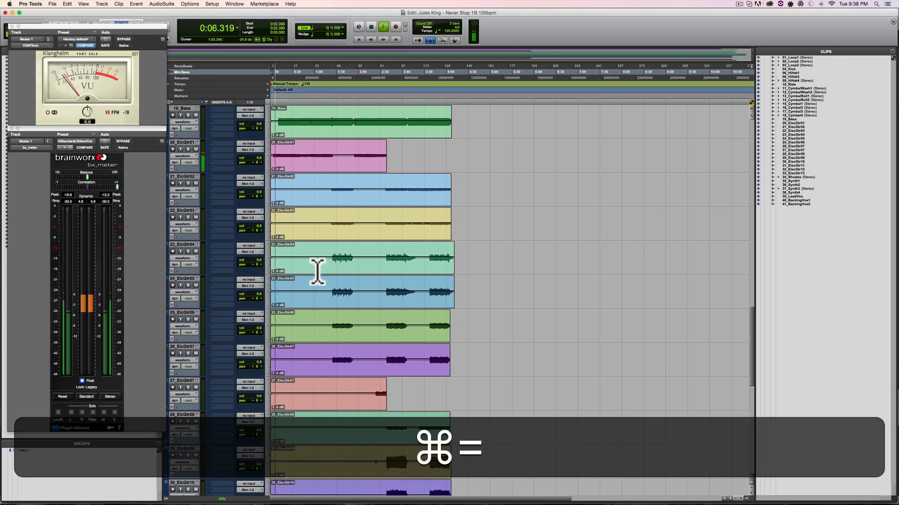
key("super+equal")
key("super+space")
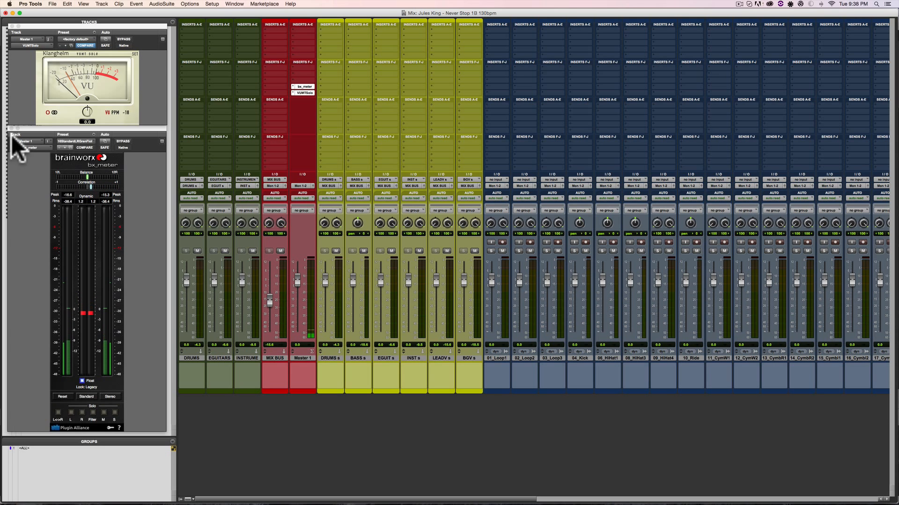
- Close the bx_meter and VU meter plug-in windows
left_click(24, 127)
key("super+w")
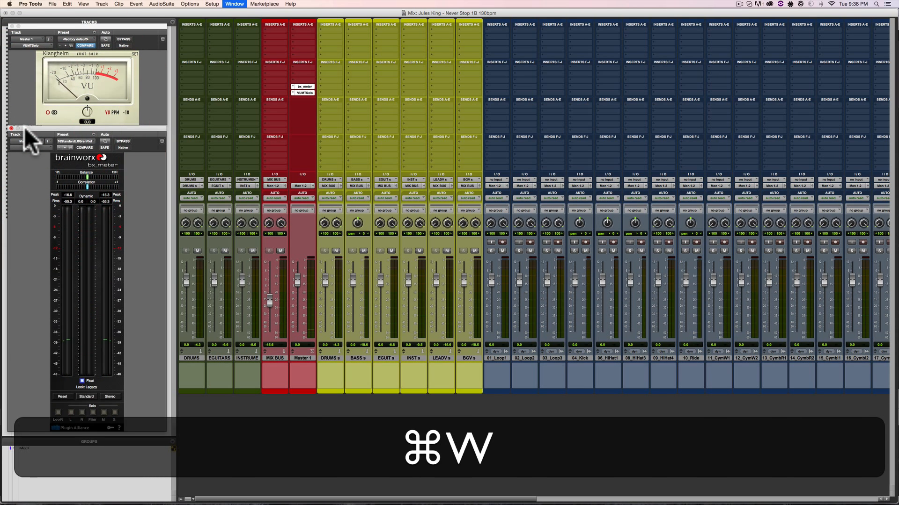
key("super+w")
- Reposition the Mix window and move tracks 01_Loop1 to 03_Loop3 to the start of the track list, above the DRUMS bus
left_click_drag(136, 14, 459, 46)
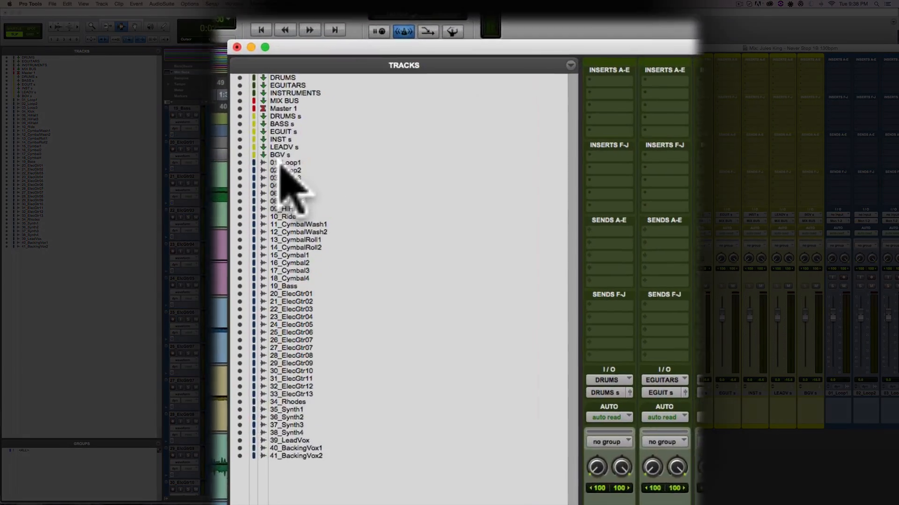
left_click(377, 105)
left_click(376, 114, "shift")
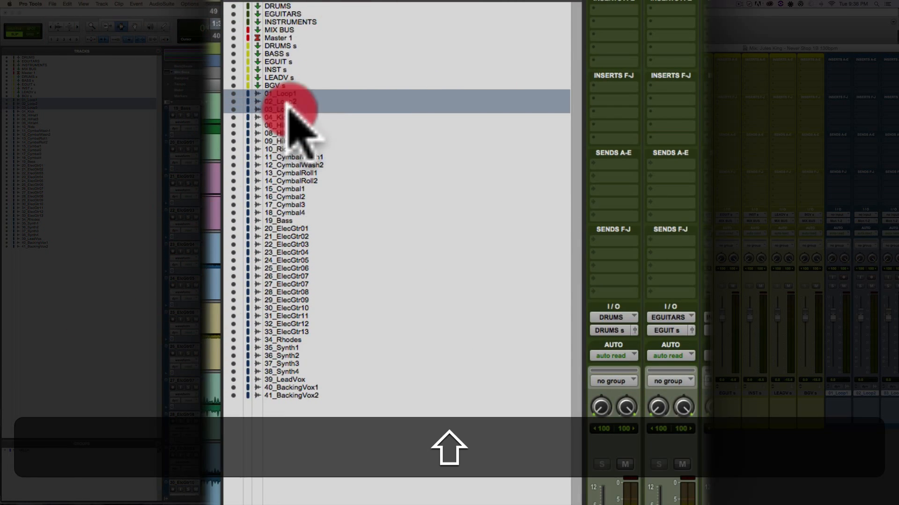
left_click_drag(290, 94, 305, 5)
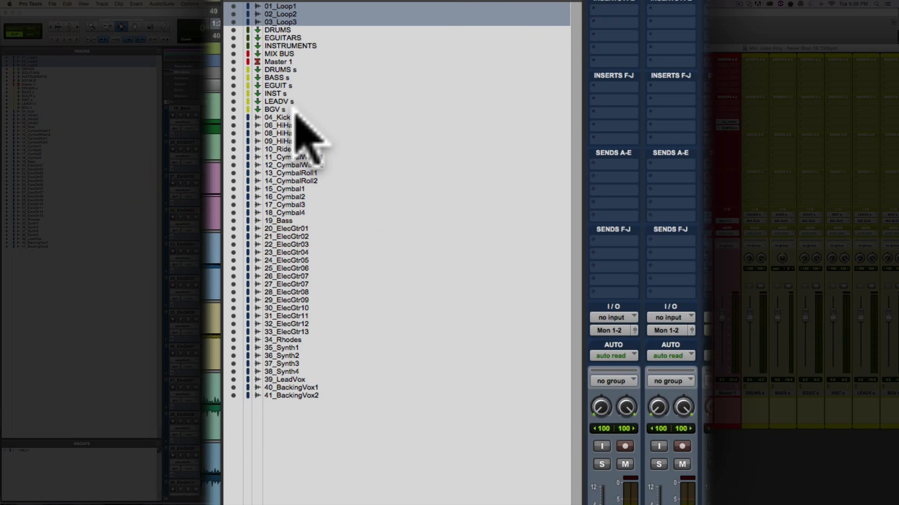
- Move tracks 04_Kick through 18_Cymbal4 between 03_Loop3 and the DRUMS bus in the track list
left_click(286, 117)
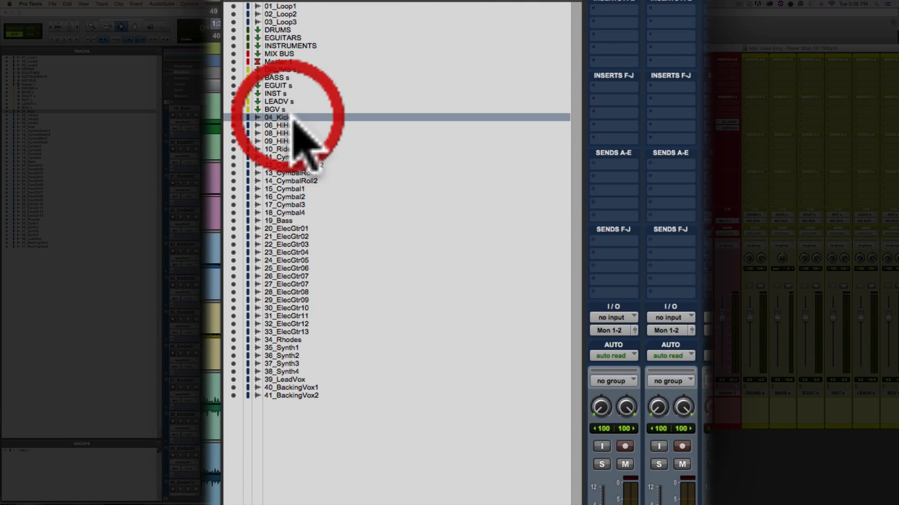
left_click(300, 212, "shift")
left_click_drag(286, 117, 285, 24)
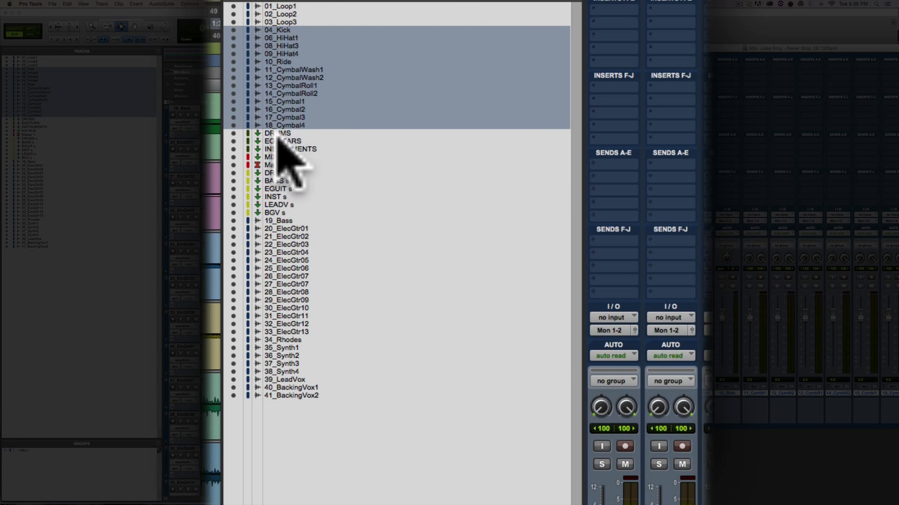
- Place 19_Bass directly after the DRUMS bus, followed by 20_ElecGtr01 through 33_ElecGtr13 ahead of the EGUITARS bus
left_click(286, 230)
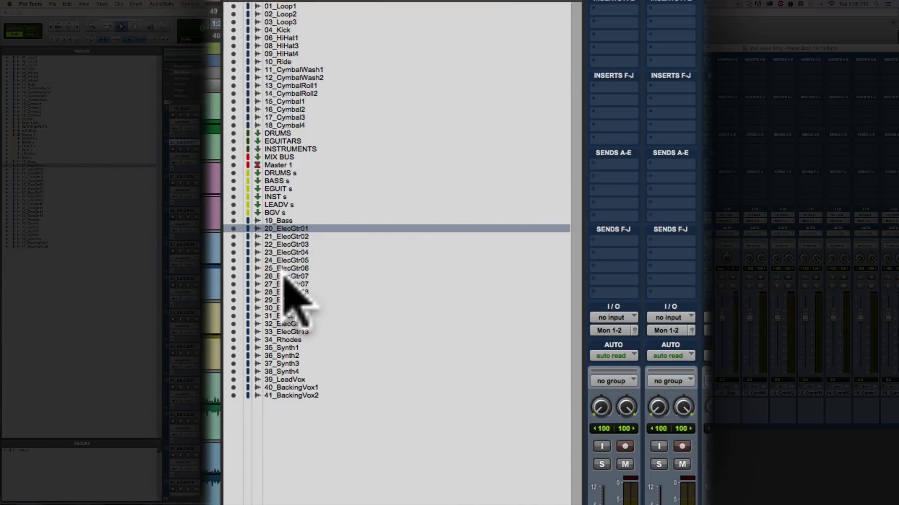
left_click_drag(283, 221, 287, 141)
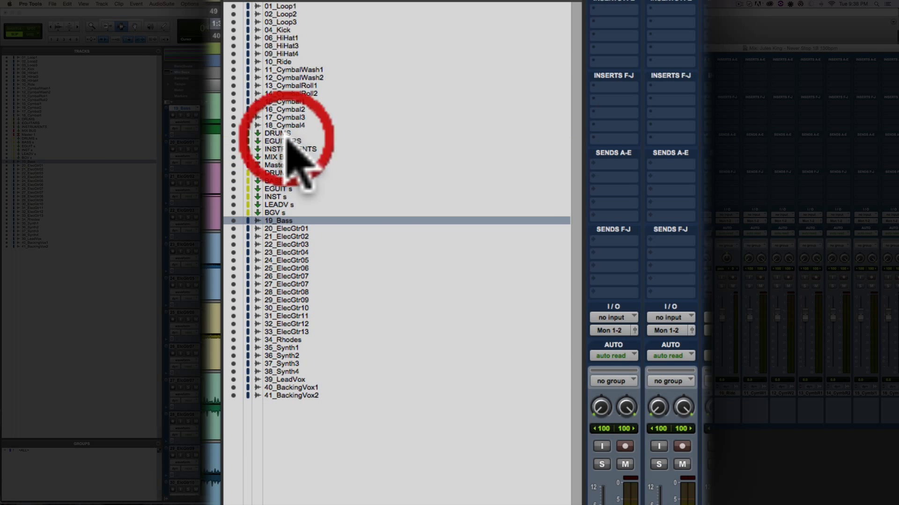
left_click(288, 228)
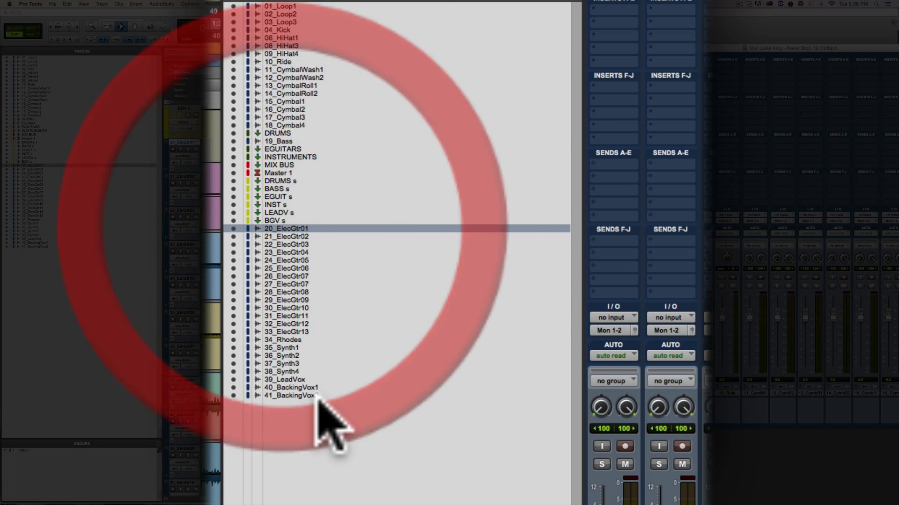
left_click(290, 334, "shift")
left_click_drag(291, 230, 290, 142)
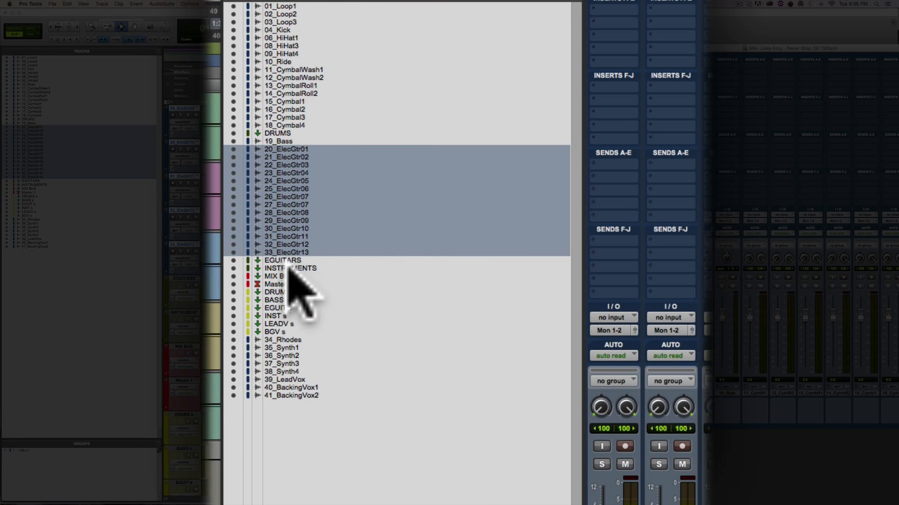
- Move 34_Rhodes through 38_Synth4 between the EGUITARS and INSTRUMENTS busses in the track list
left_click(287, 340)
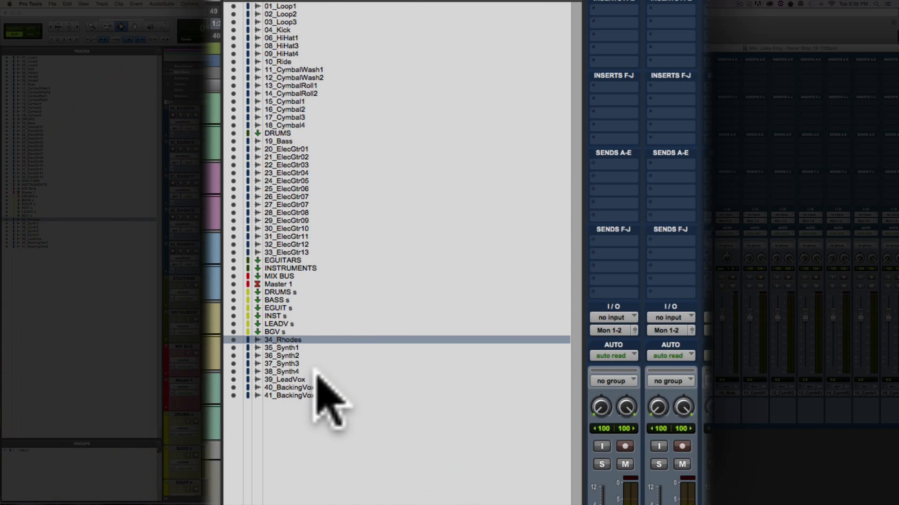
left_click(289, 372, "shift")
left_click_drag(288, 339, 294, 258)
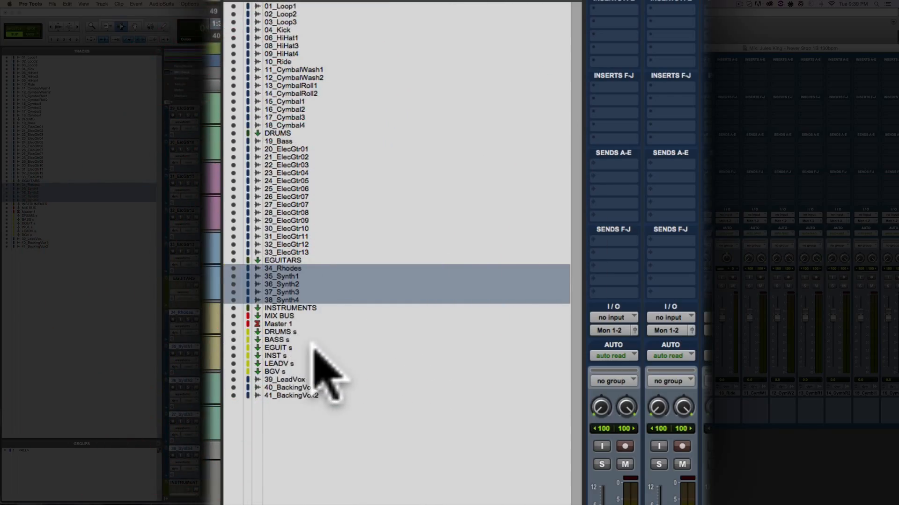
- Move 39_LeadVox, 40_BackingVox1 and 41_BackingVox2 between INSTRUMENTS and MIX BUS in the track list, and deselect them
left_click(282, 380)
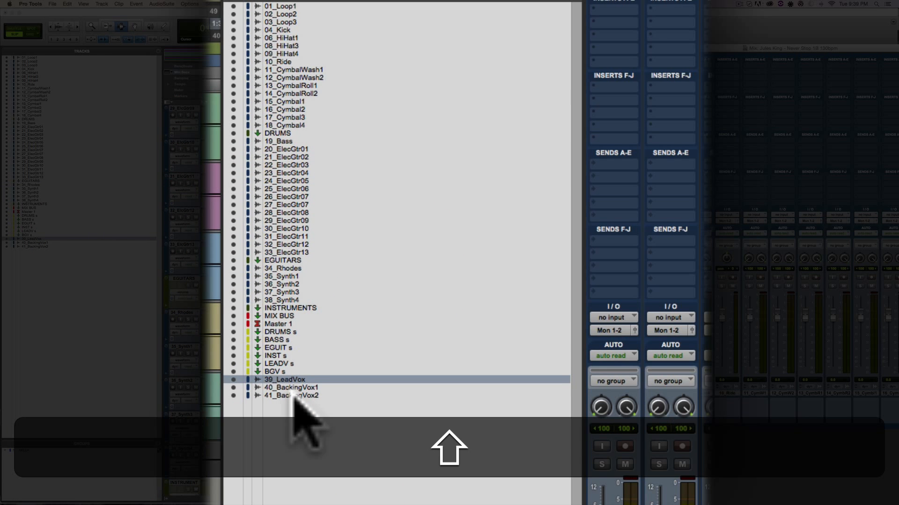
left_click(294, 396, "shift")
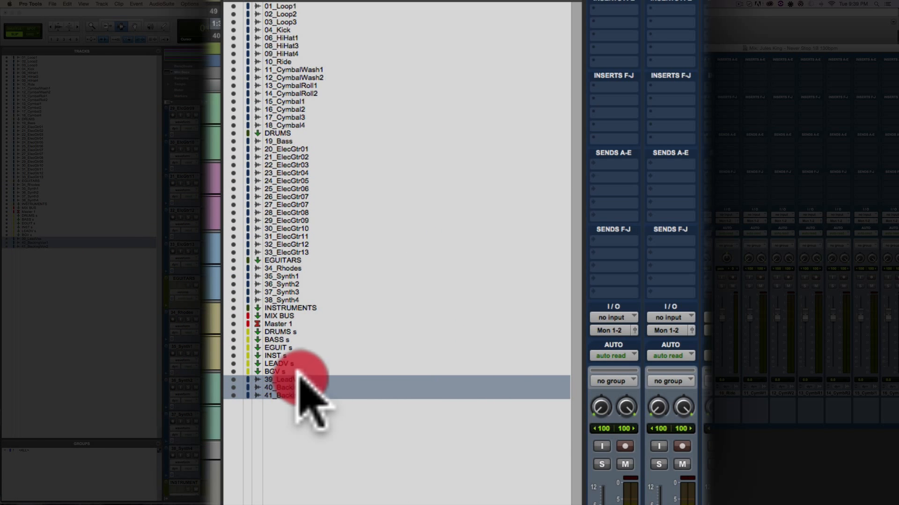
left_click_drag(301, 332, 294, 312)
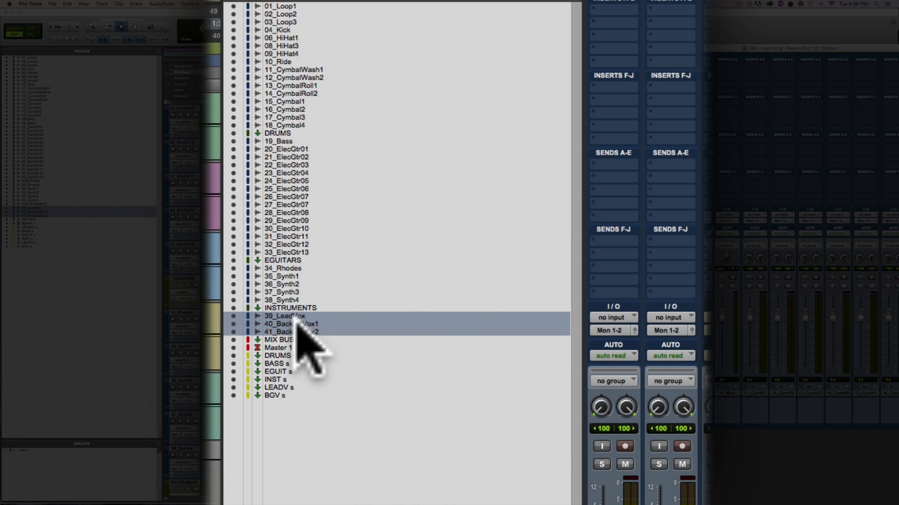
left_click(297, 328, "alt")
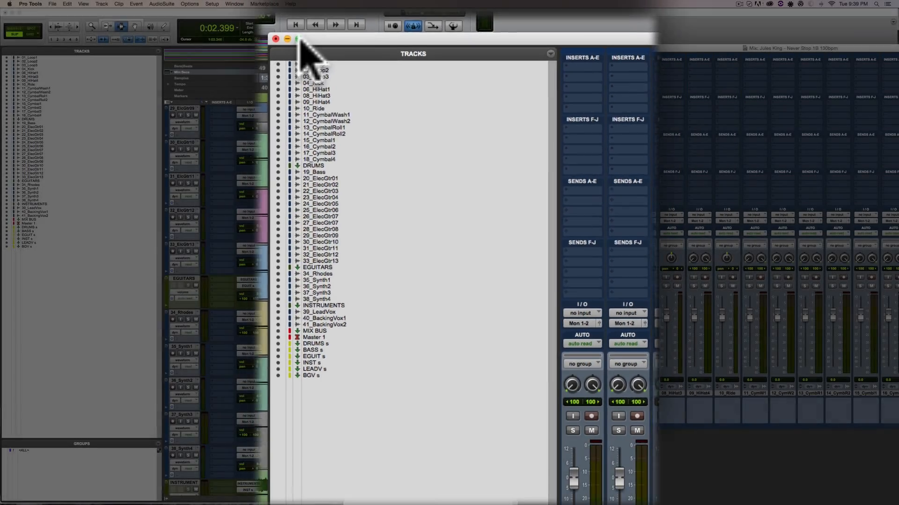
- Enlarge the Mix window, colour the tracks 04_Kick through 18_Cymbal4 pink, and deselect them
left_click(297, 39)
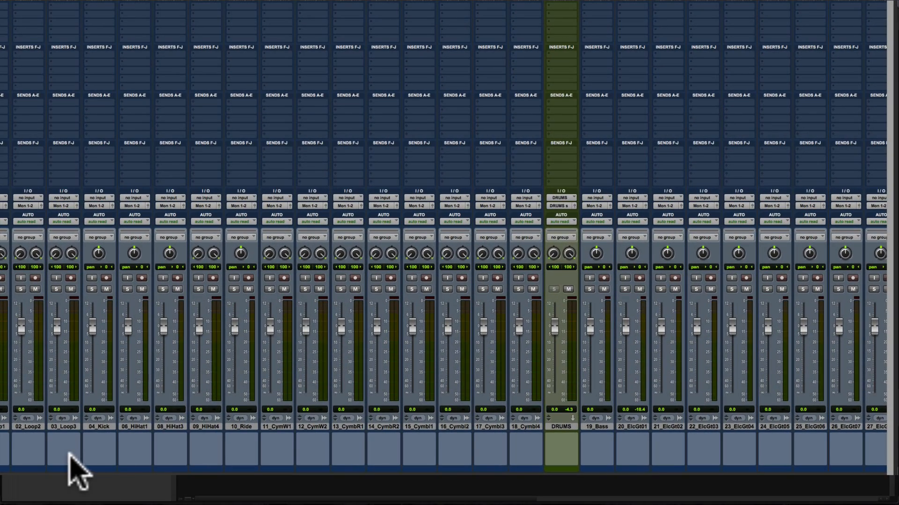
left_click(5, 427)
left_click(61, 427, "shift")
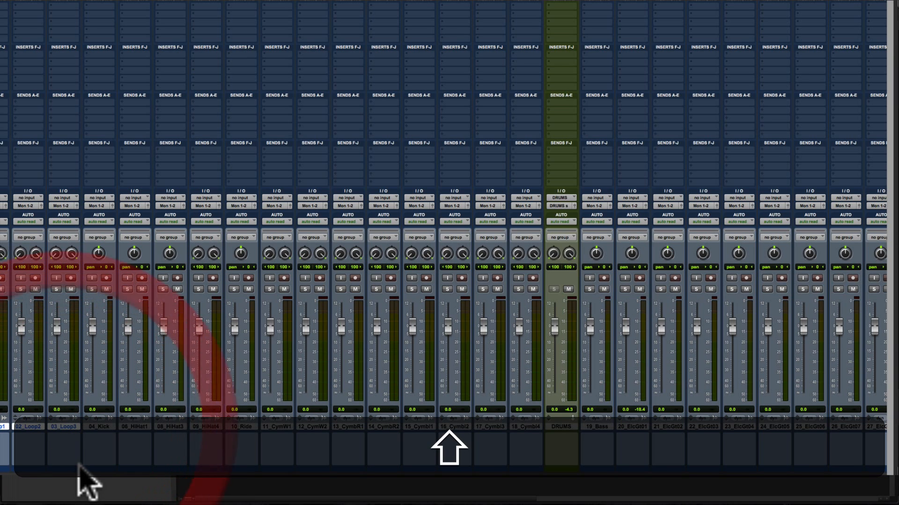
left_click(99, 427)
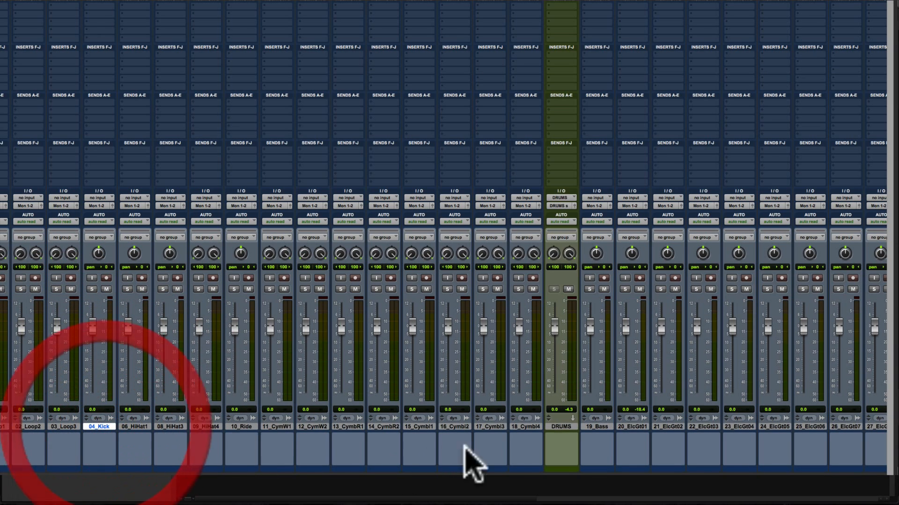
left_click(528, 427, "shift")
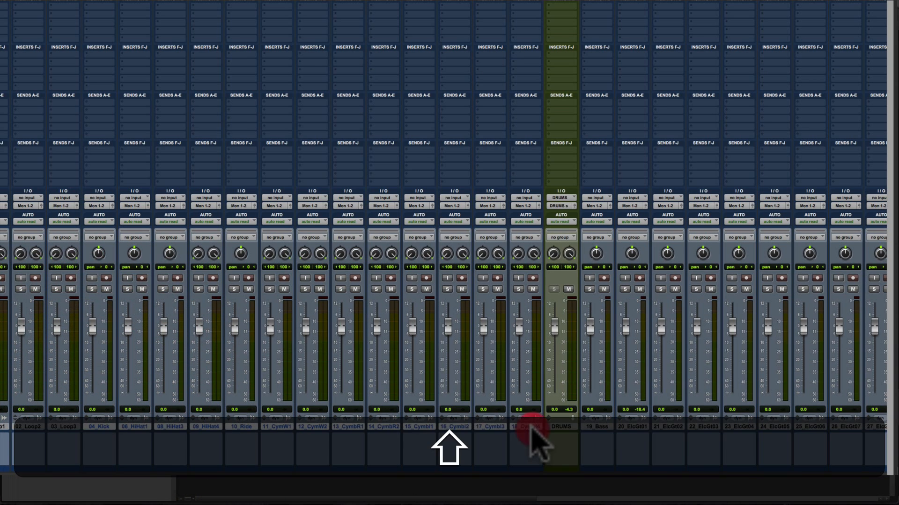
left_click(525, 475)
scroll(325, 441, "left", 15)
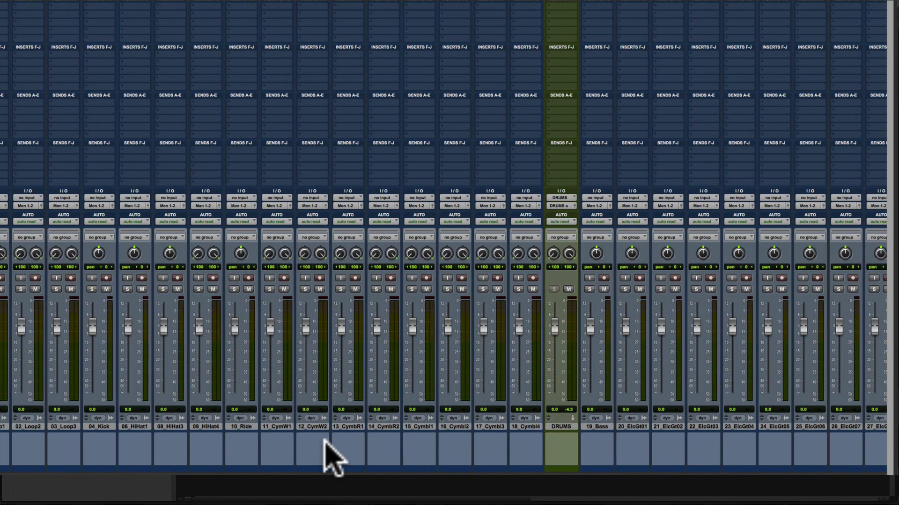
left_click(528, 426, "shift")
double_click(522, 466)
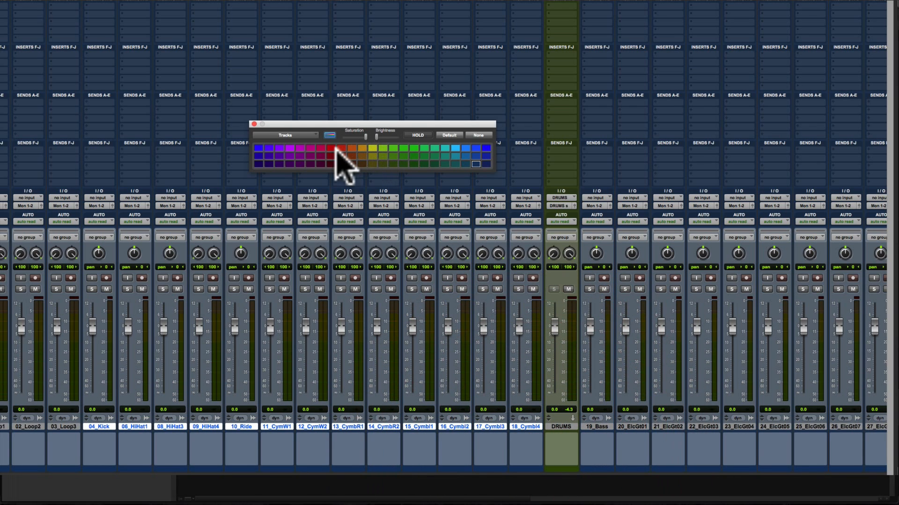
left_click(321, 148)
left_click(254, 124)
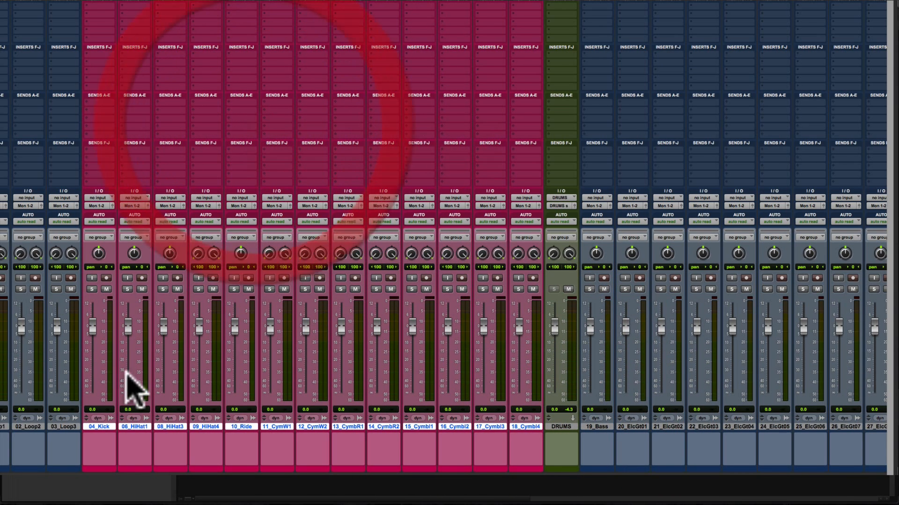
left_click(142, 427, "alt")
- Colour the electric guitar tracks 20_ElecGtr01 through 33_ElecGtr13 orange and close the colour palette
scroll(347, 435, "right", 15)
scroll(347, 435, "left", 10)
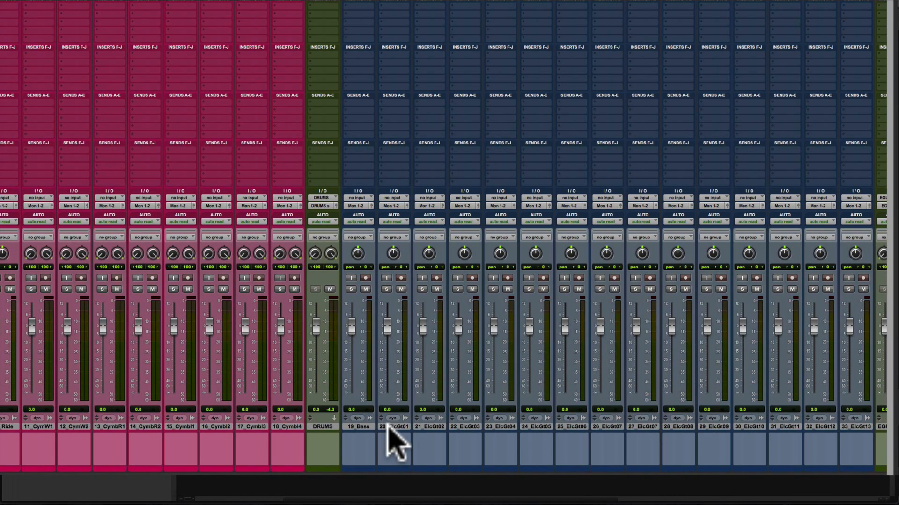
scroll(392, 438, "right", 7)
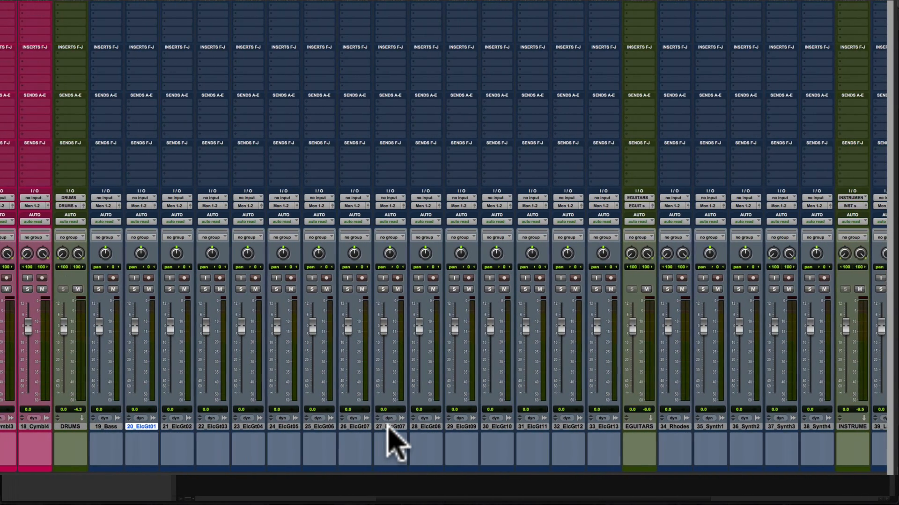
scroll(387, 427, "right", 1)
left_click(585, 426, "shift")
scroll(531, 462, "left", 13)
scroll(534, 459, "right", 6)
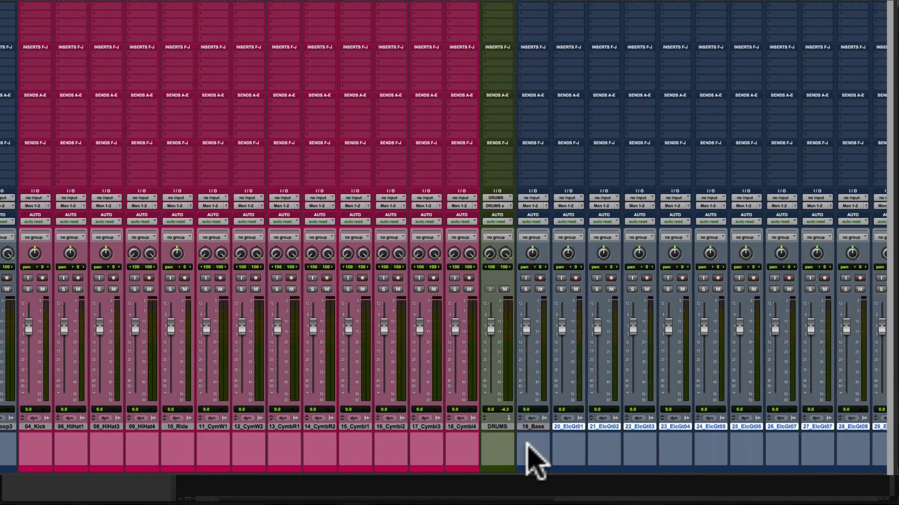
scroll(528, 444, "right", 3)
double_click(733, 466)
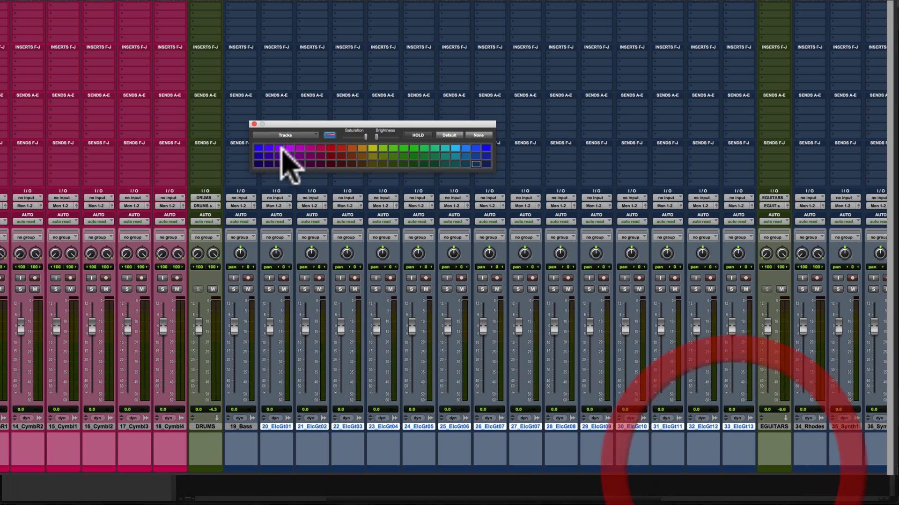
left_click(362, 148)
left_click(253, 124)
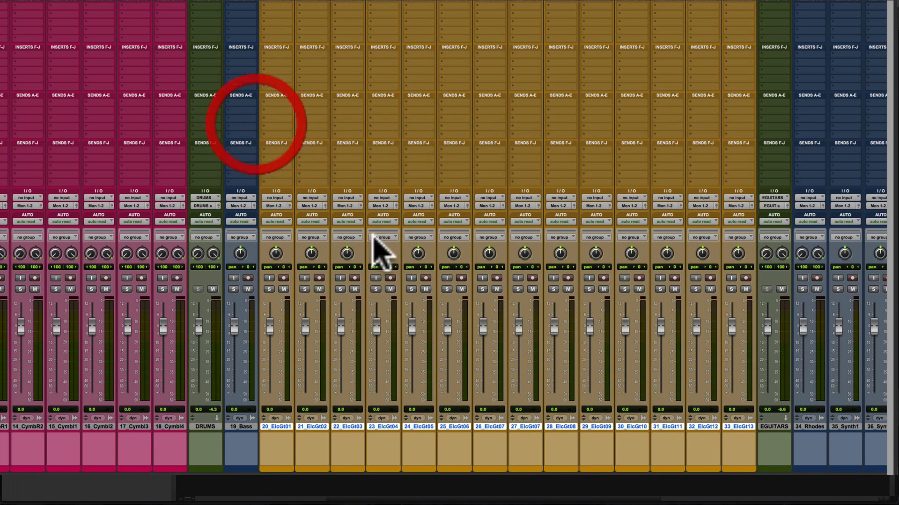
- Colour the tracks 34_Rhodes through 38_Synth4 dark teal with the colour palette
scroll(391, 263, "right", 17)
left_click(218, 426)
left_click(361, 426, "shift")
double_click(360, 464)
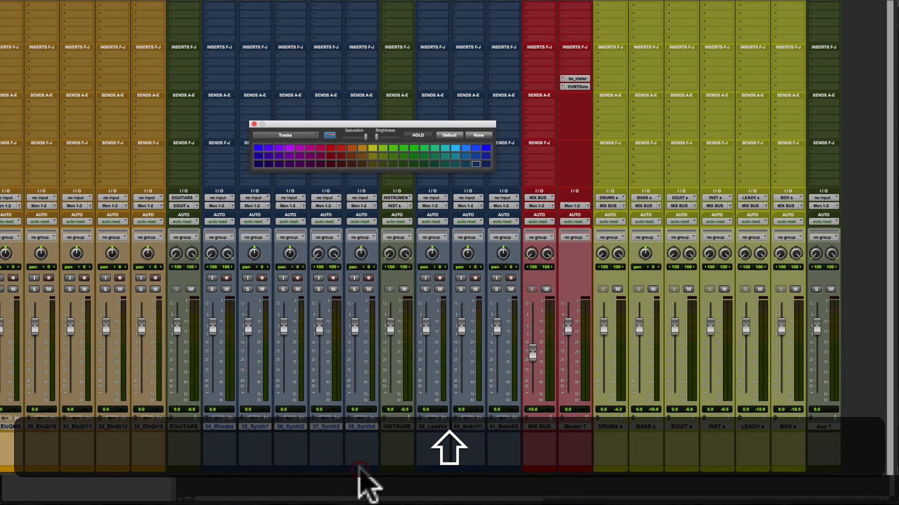
left_click(445, 163)
- Colour the lead and backing vocal tracks bright green, deselect them, and close the colour palette
left_click(431, 426)
left_click(501, 426, "shift")
left_click(411, 148)
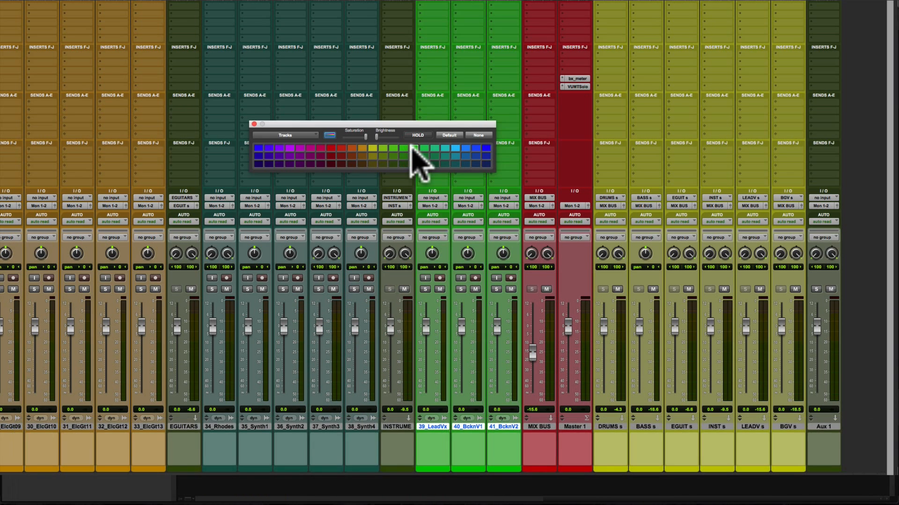
left_click(508, 428, "alt")
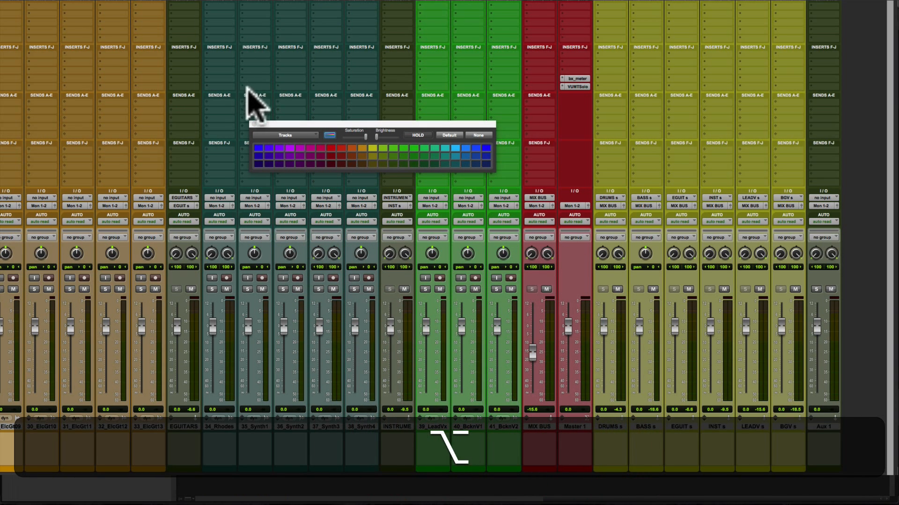
left_click(254, 124)
- Route the outputs of the three loop tracks to a new stereo Aux Input named LOOPS beside them, and deselect all tracks
scroll(281, 370, "left", 15)
scroll(273, 352, "left", 8)
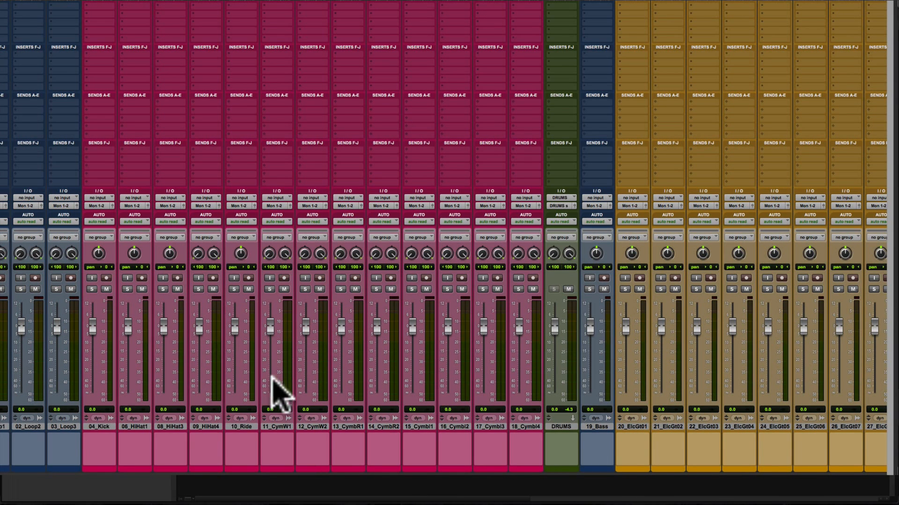
left_click(57, 427, "shift")
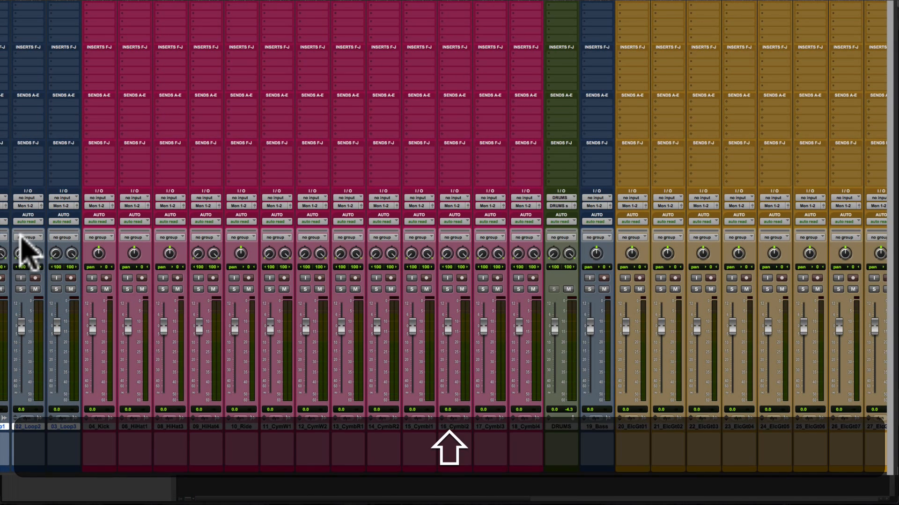
left_click(64, 206, "alt+shift")
left_click(66, 236, "alt+shift")
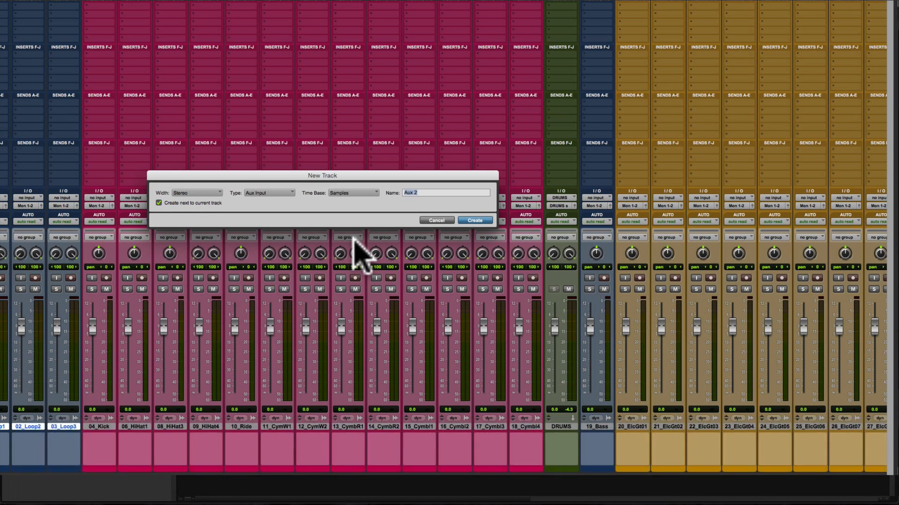
type("Loo")
key("BackSpace")
key("BackSpace")
type("OOP")
left_click(485, 219)
left_click(93, 423, "alt")
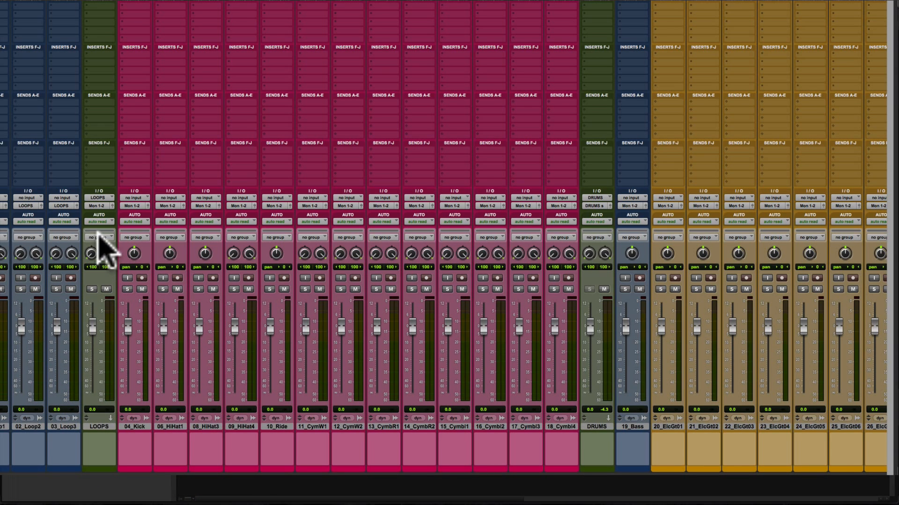
- Route the output of the LOOPS aux track to a new stereo Aux Input named LOOPS beside it
left_click(97, 204)
left_click(98, 229)
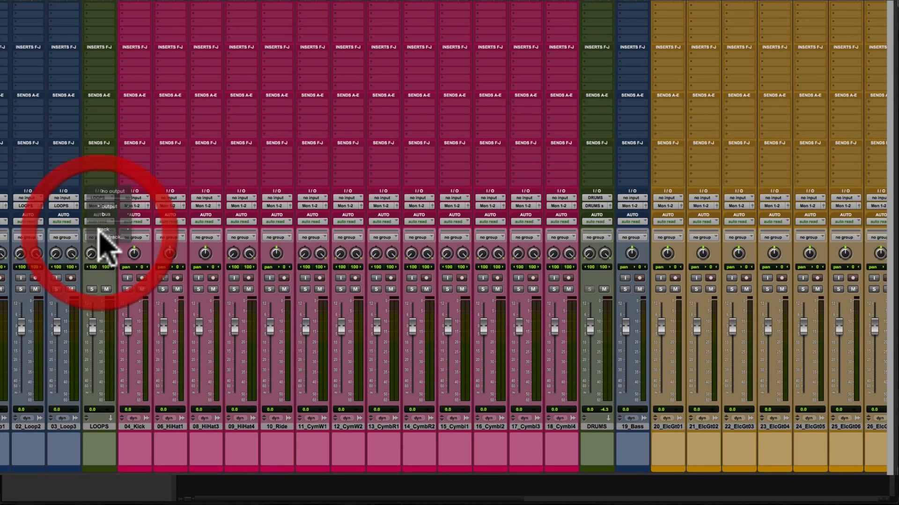
type("LOOPS")
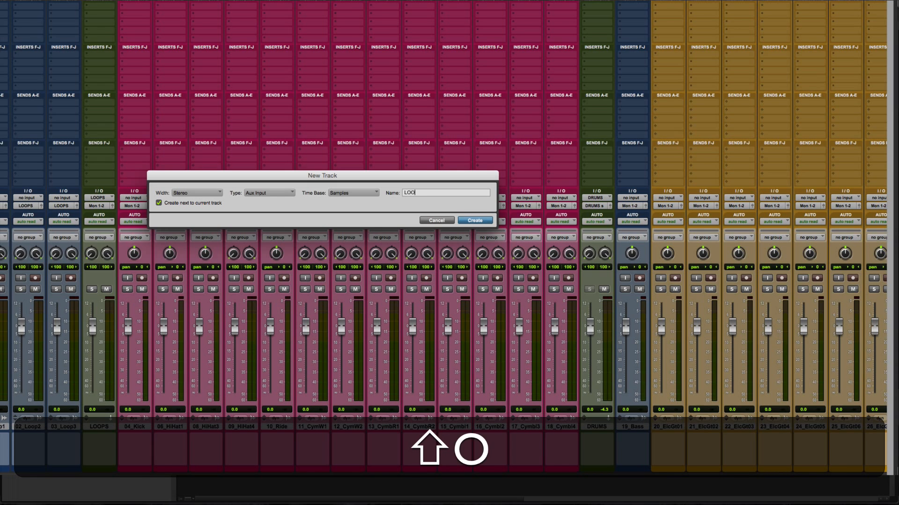
left_click(475, 220)
- Deselect all tracks and rename the newly created LOOPS.1 aux track as LOOP s
left_click(139, 423, "alt")
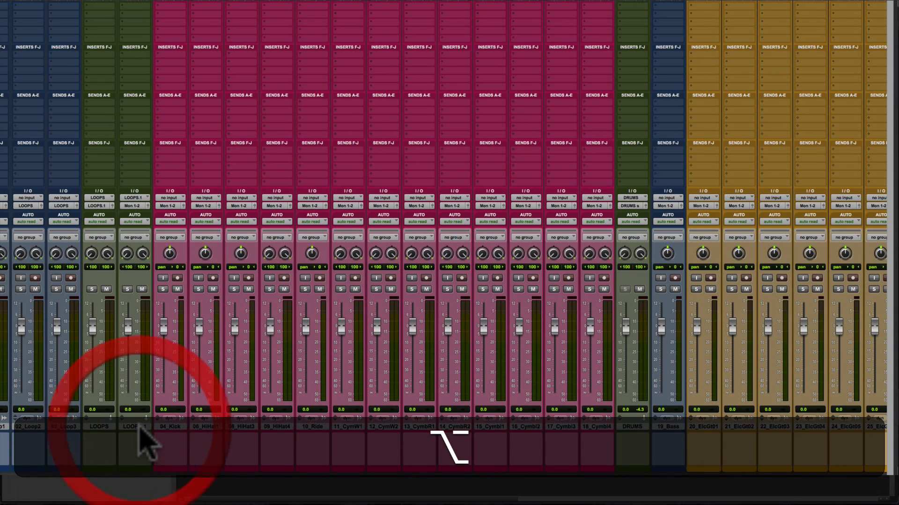
double_click(140, 426)
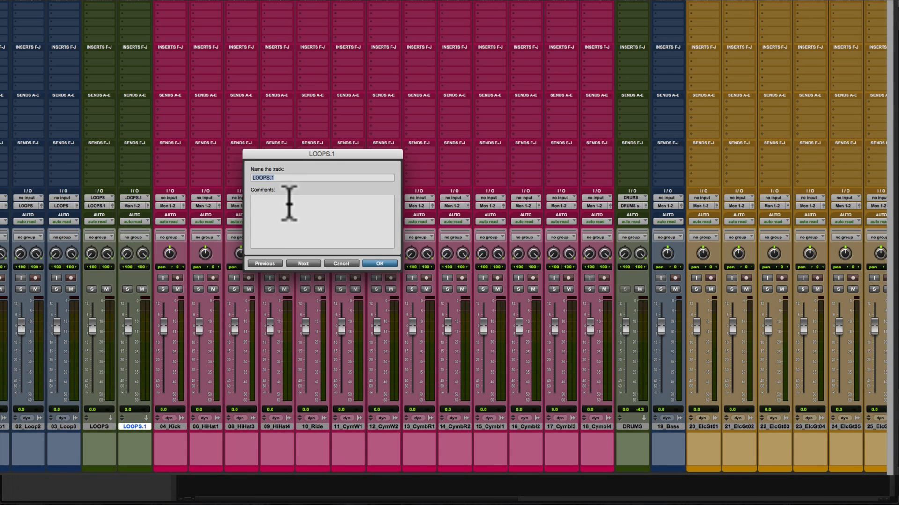
left_click(342, 264)
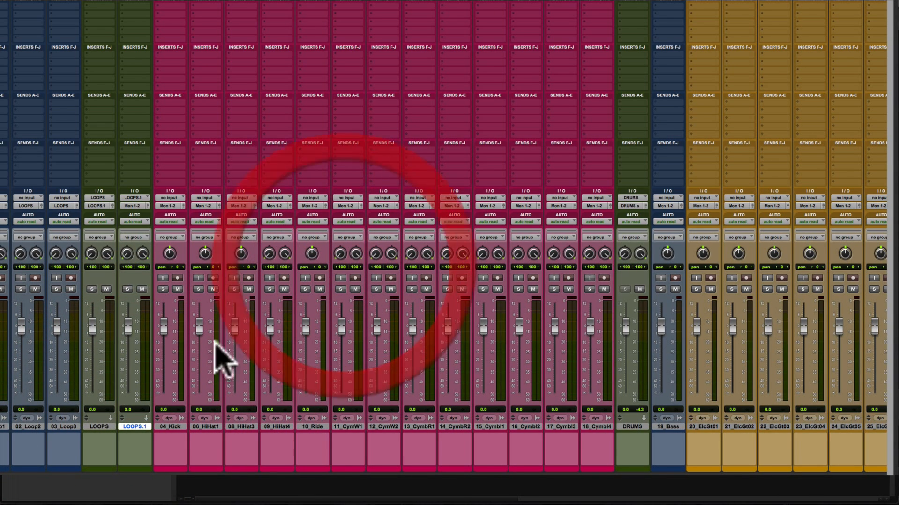
double_click(139, 426)
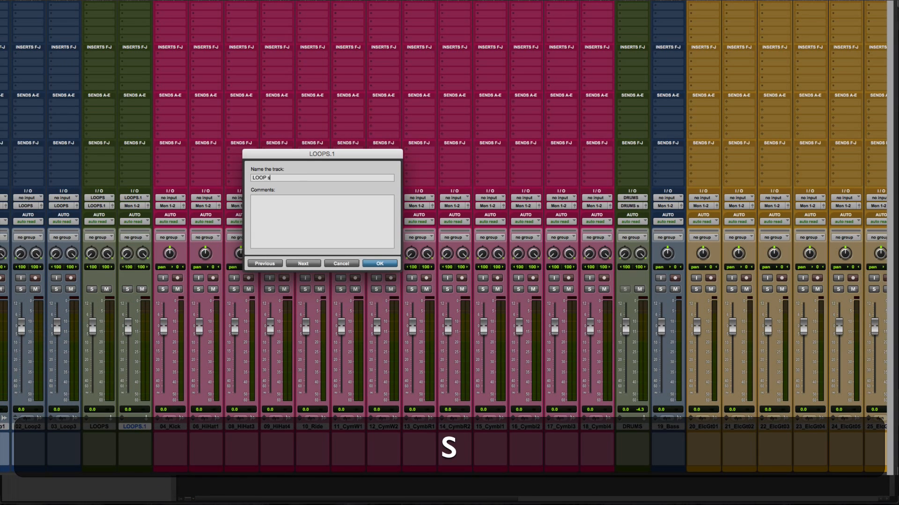
key("Return")
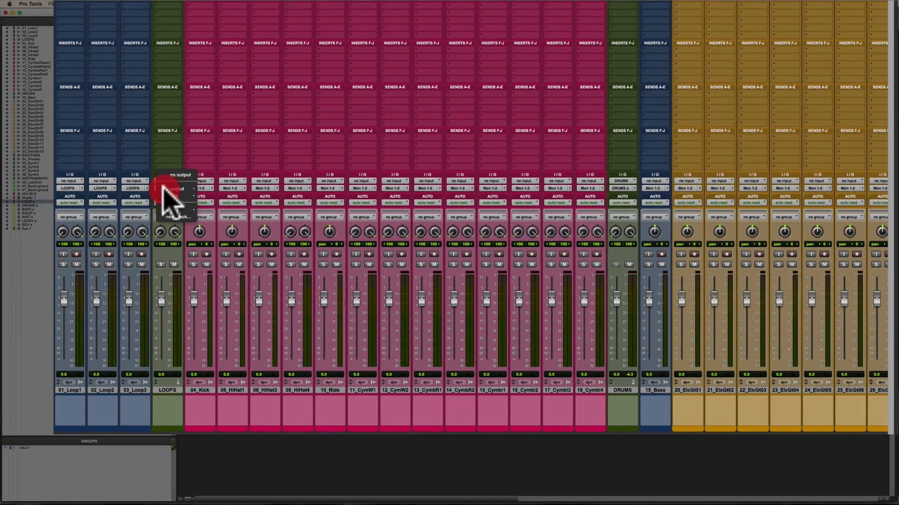
- Try to reassign the LOOPS aux track's output and set the LOOP s stem track's input to the LOOPS bus
left_click(97, 206)
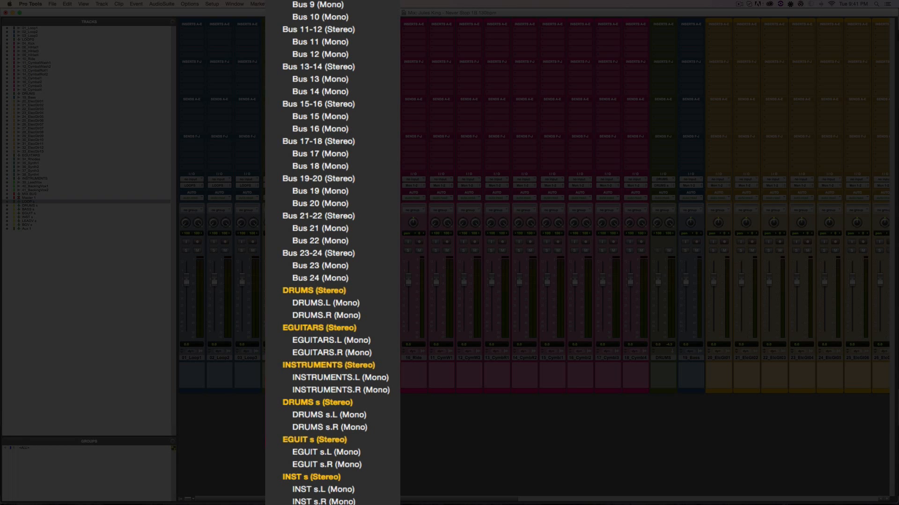
left_click(331, 416)
scroll(585, 351, "right", 10)
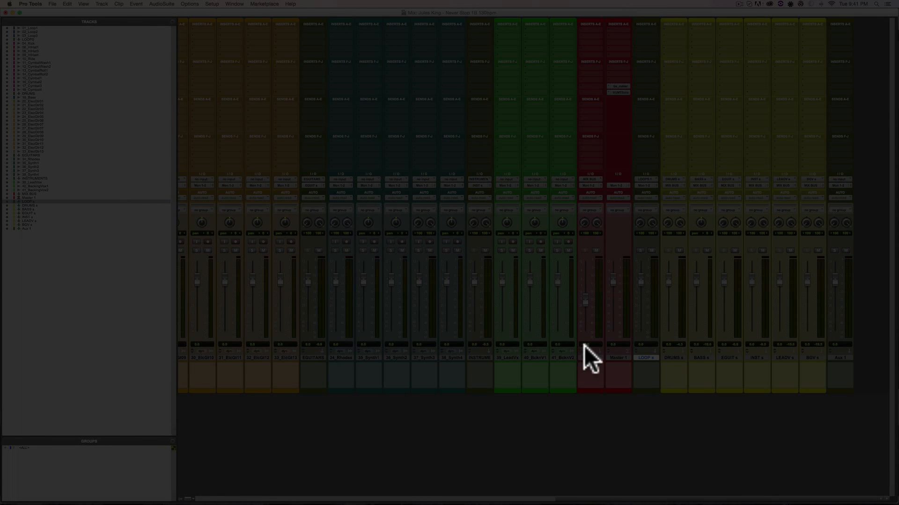
key("alt")
left_click(645, 179, "alt")
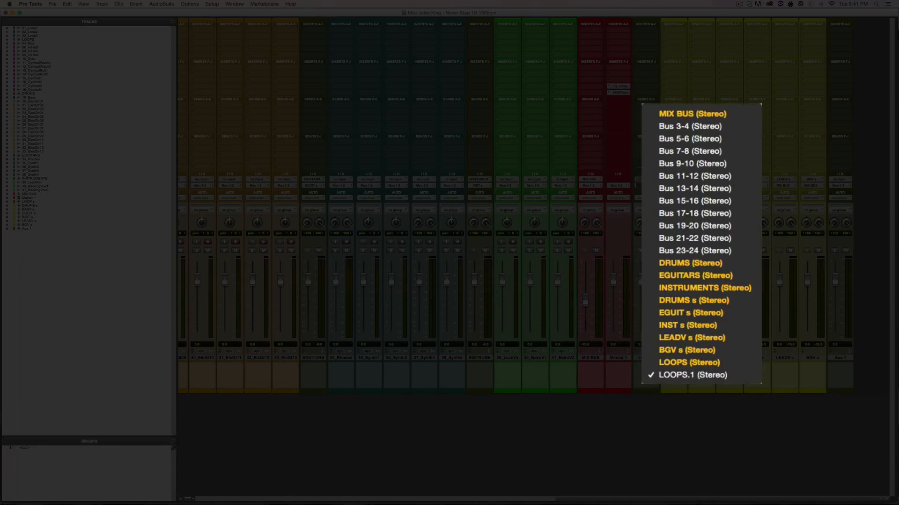
left_click(679, 363)
- Rename the LOOPS bus assigned to the LOOP s stem track's input as LOOP s
right_click(648, 178)
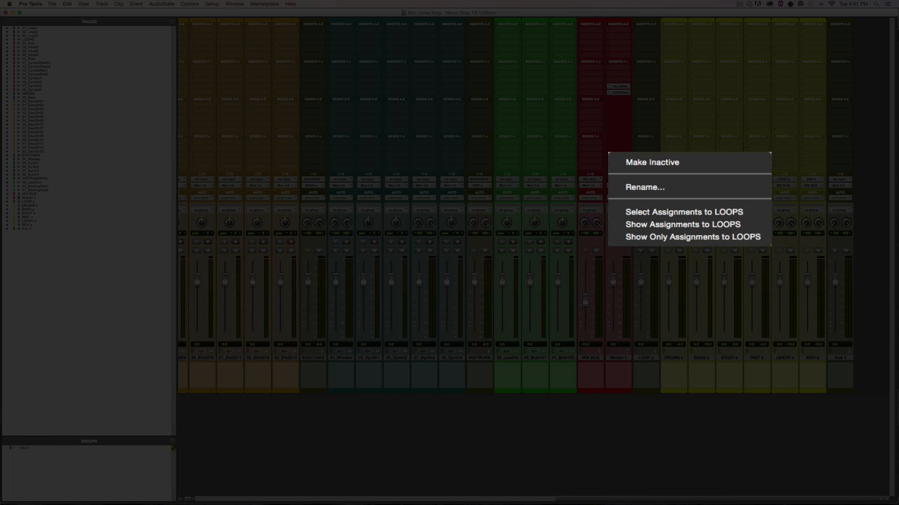
left_click(627, 186)
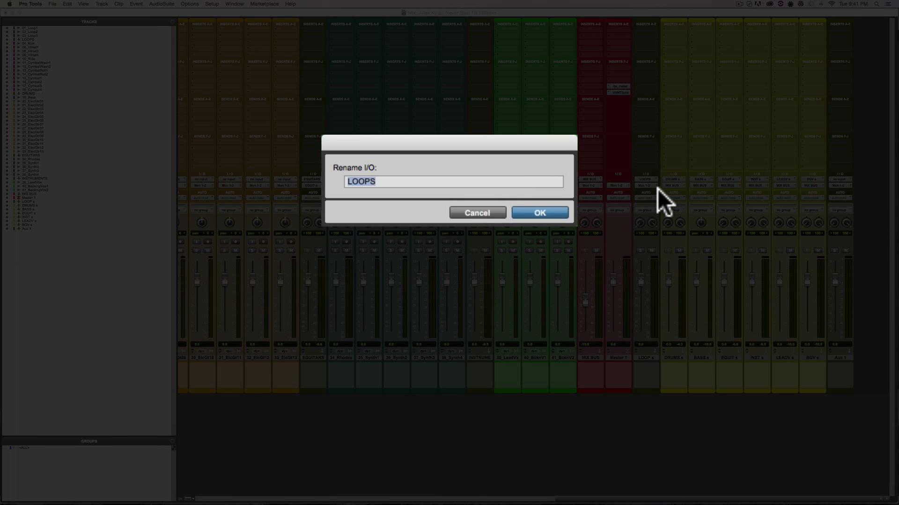
type("LOOP")
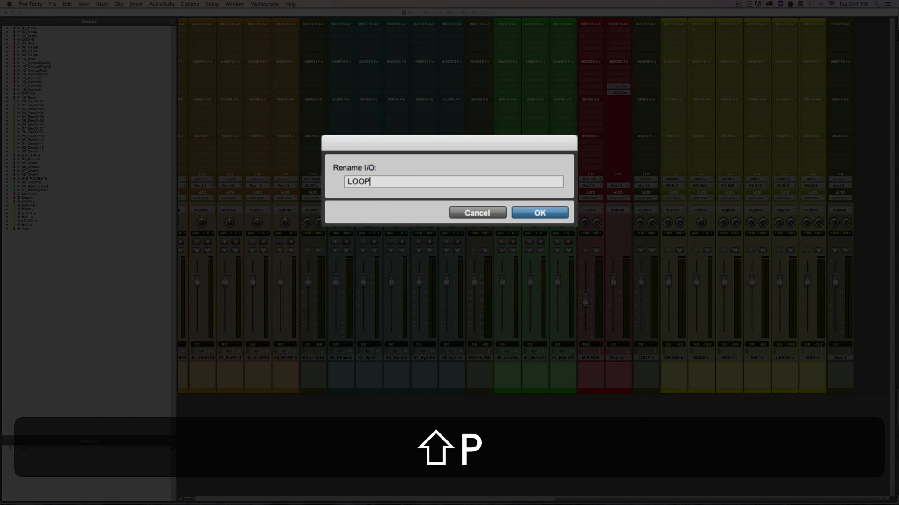
key("Return")
- Restore the name LOOPS for the bus that feeds the LOOPS aux track
scroll(633, 201, "left", 15)
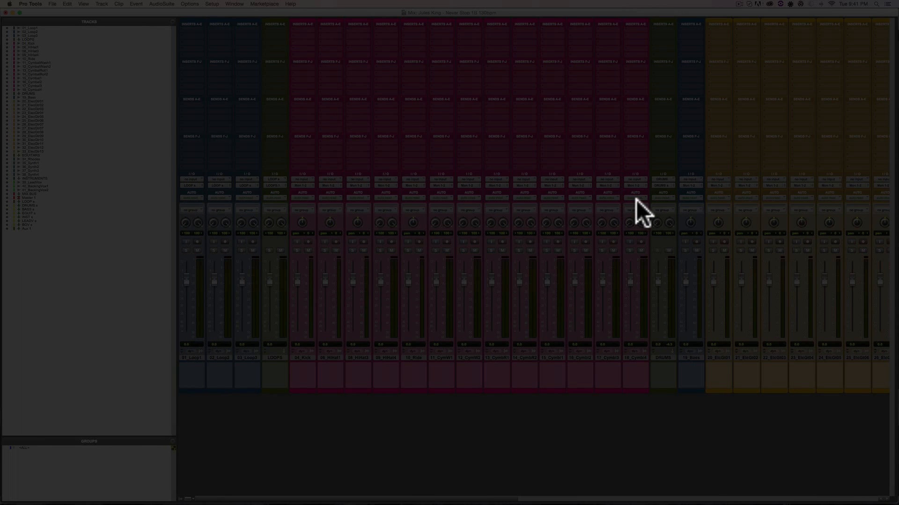
left_click(190, 356)
right_click(277, 178)
left_click(264, 187)
type("LOOPS")
key("shift+Return")
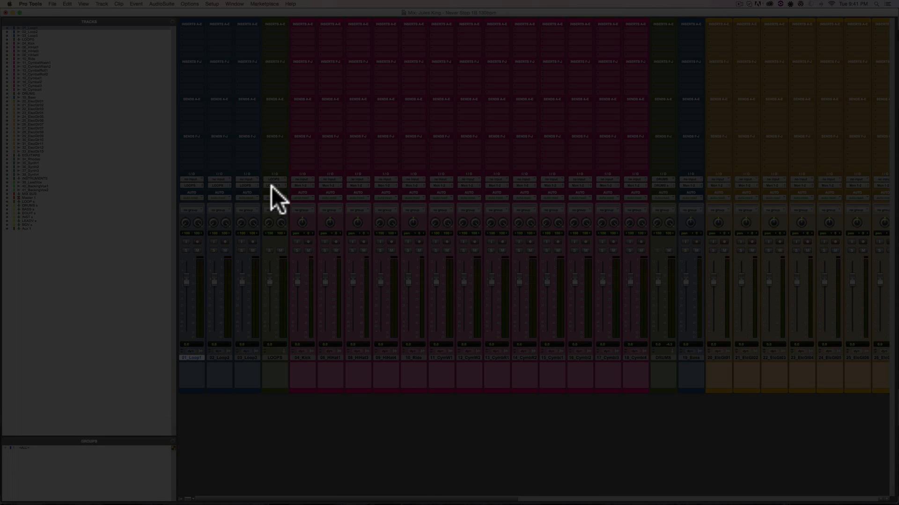
- Route the LOOPS aux track's output to the LOOPS.1 stereo bus and rename that bus as LOOP s
left_click(272, 184)
mouse_move(274, 196)
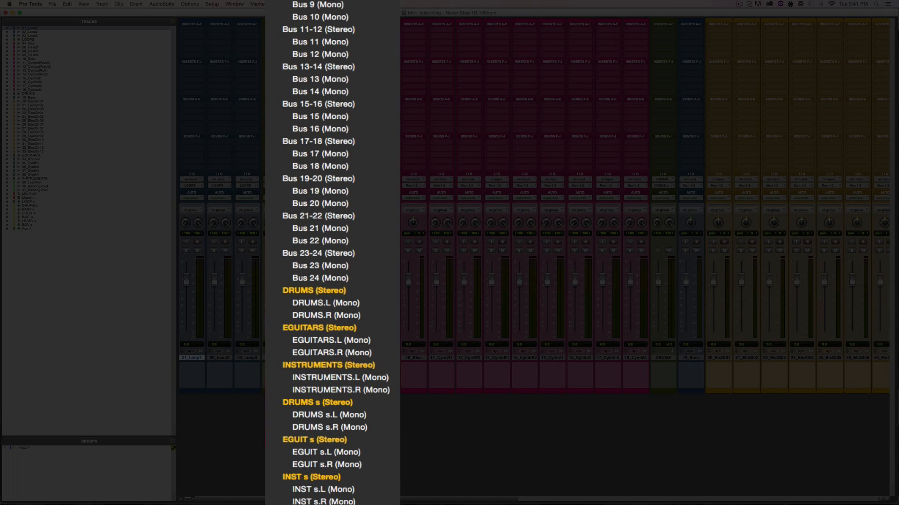
left_click(319, 489)
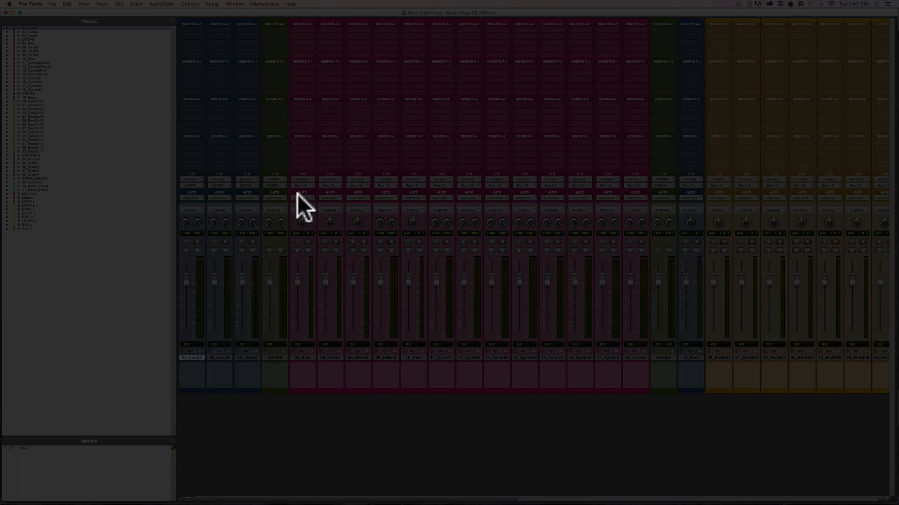
right_click(274, 182)
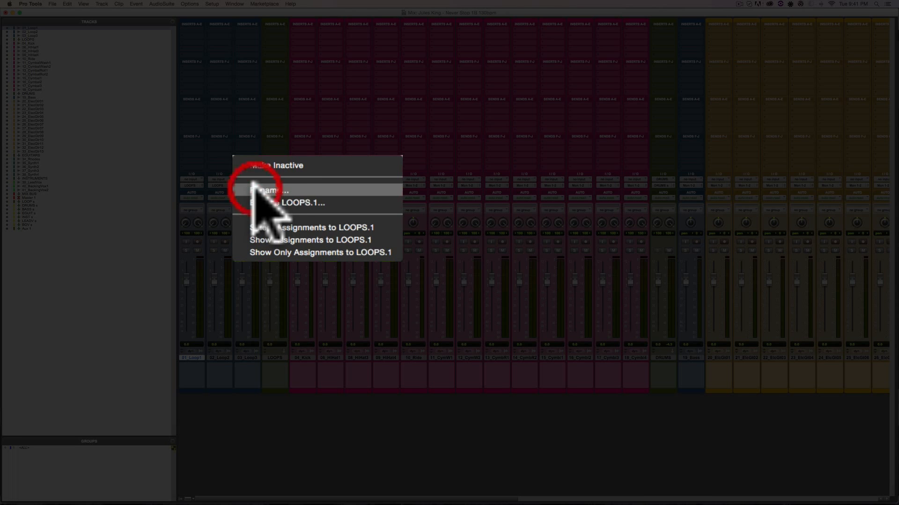
left_click(255, 188)
type("LOOP")
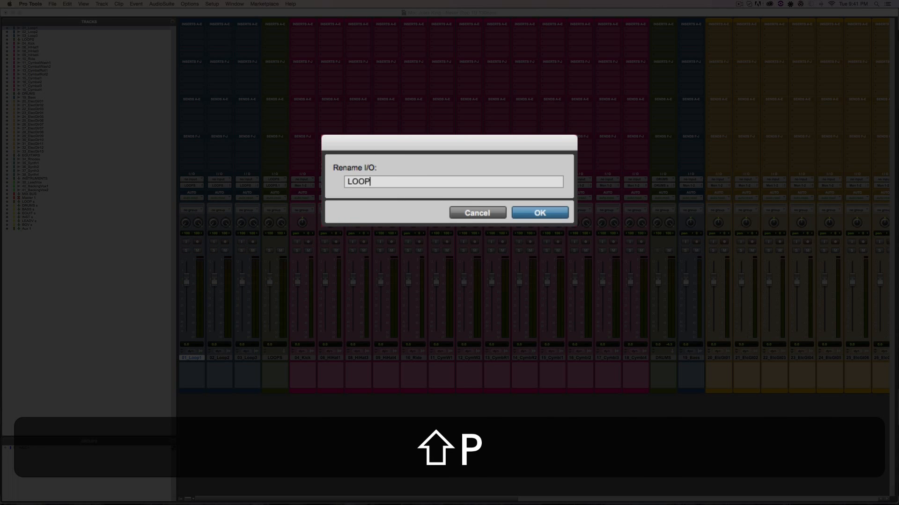
type(" s")
key("Return")
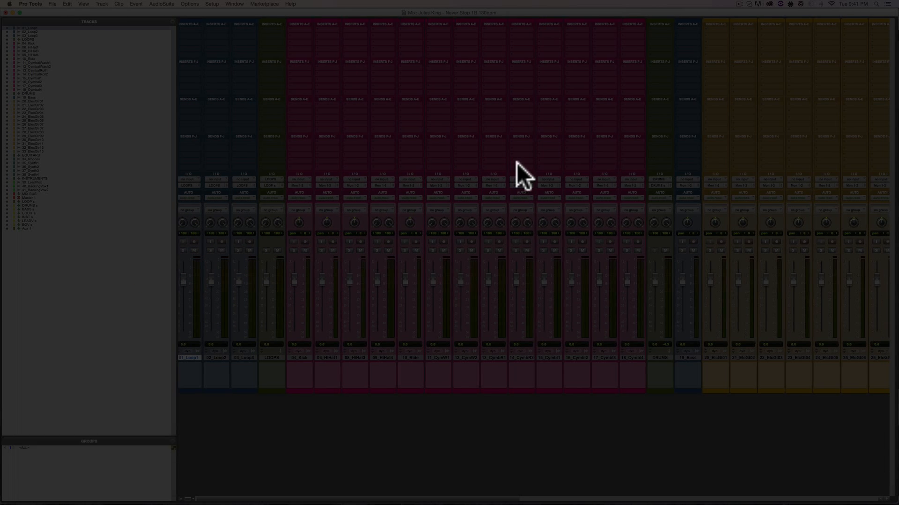
- Set the LOOP s stem track's input to the LOOP s bus and its output to MIX BUS
scroll(515, 173, "right", 10)
scroll(512, 160, "right", 10)
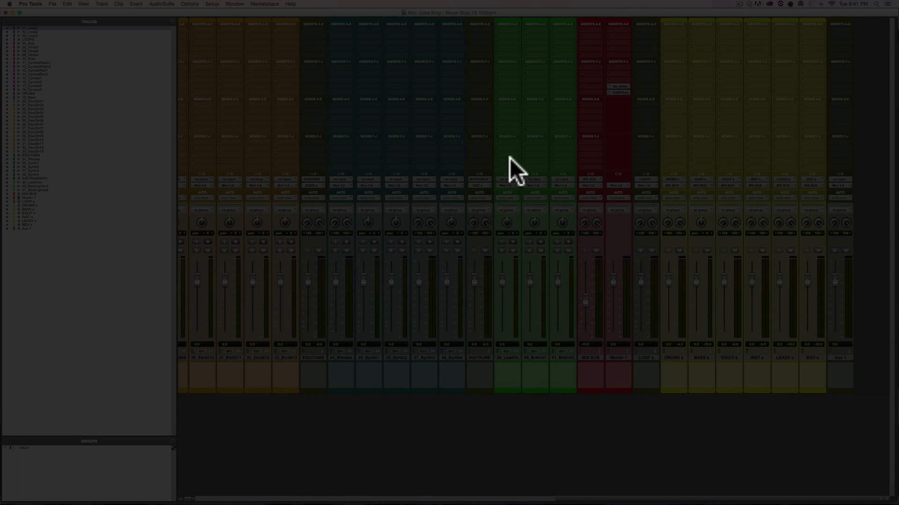
left_click(645, 176)
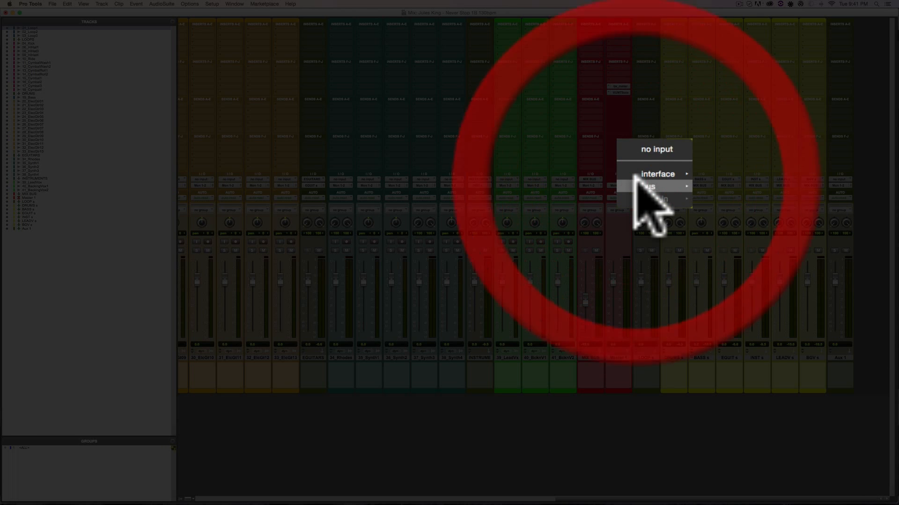
mouse_move(652, 200)
left_click(681, 373)
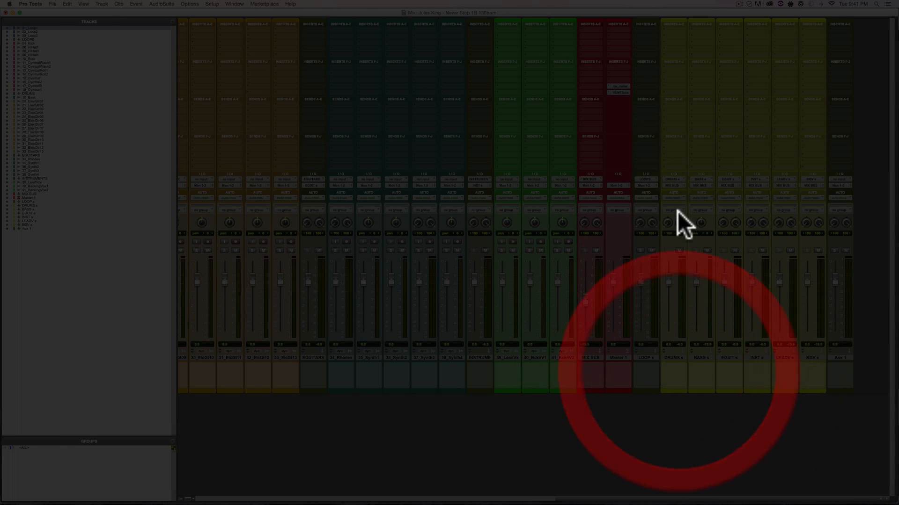
left_click(645, 181)
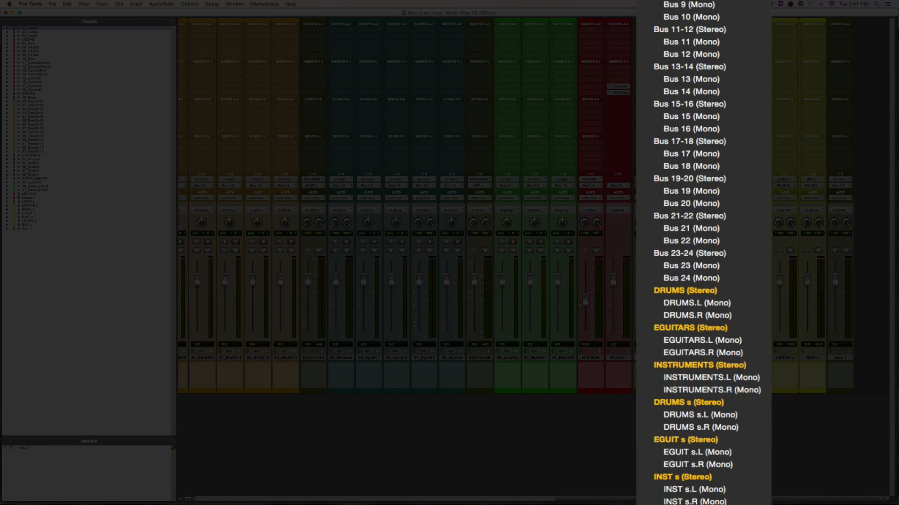
left_click(646, 170)
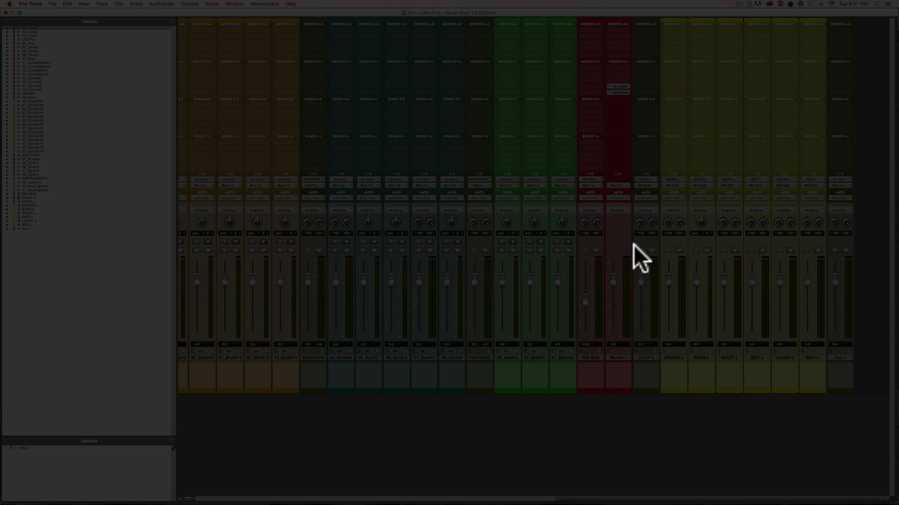
- Colour the LOOP s stem track the same yellow as DRUMS s and close the colour palette
left_click(608, 251)
left_click(673, 355)
left_click(644, 357, "shift")
double_click(642, 391)
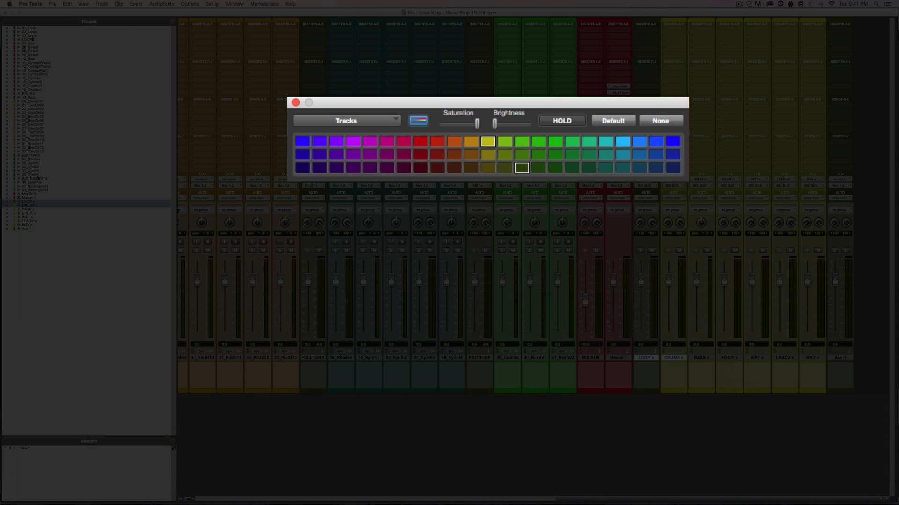
left_click(488, 141)
scroll(397, 255, "left", 15)
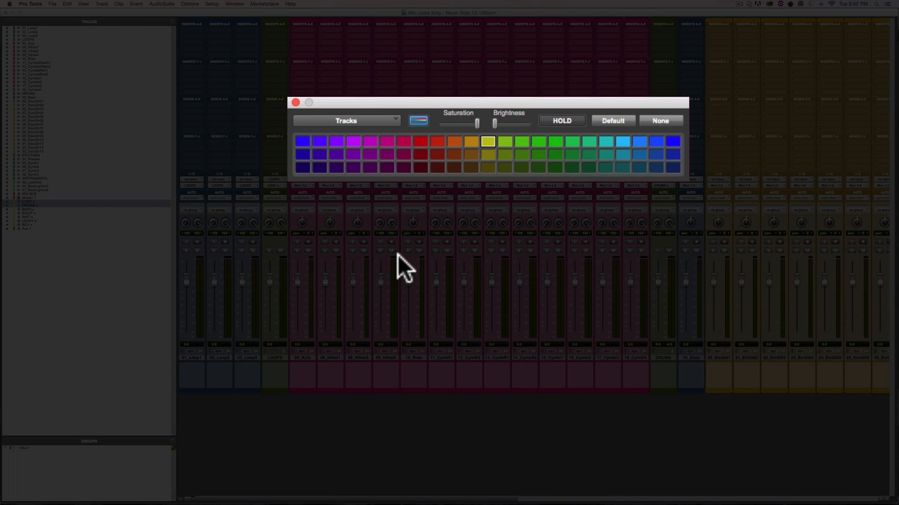
key("super+w")
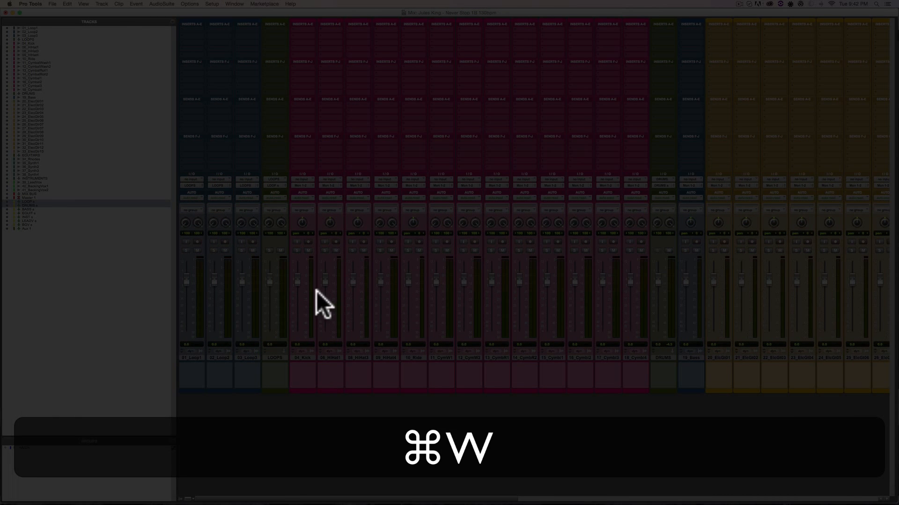
- Route the outputs of all drum tracks from 04_Kick through 18_Cymbl4 to the DRUMS stereo bus and deselect all tracks
left_click(305, 359)
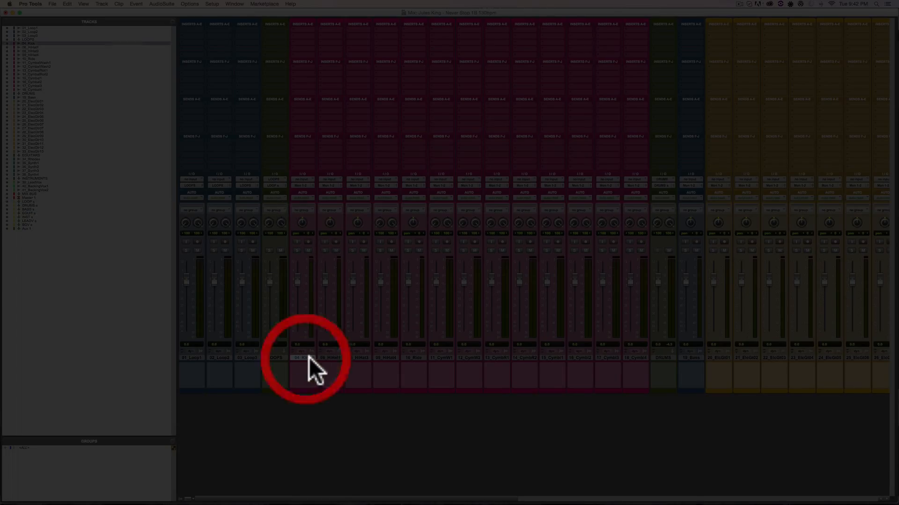
left_click(634, 357, "shift")
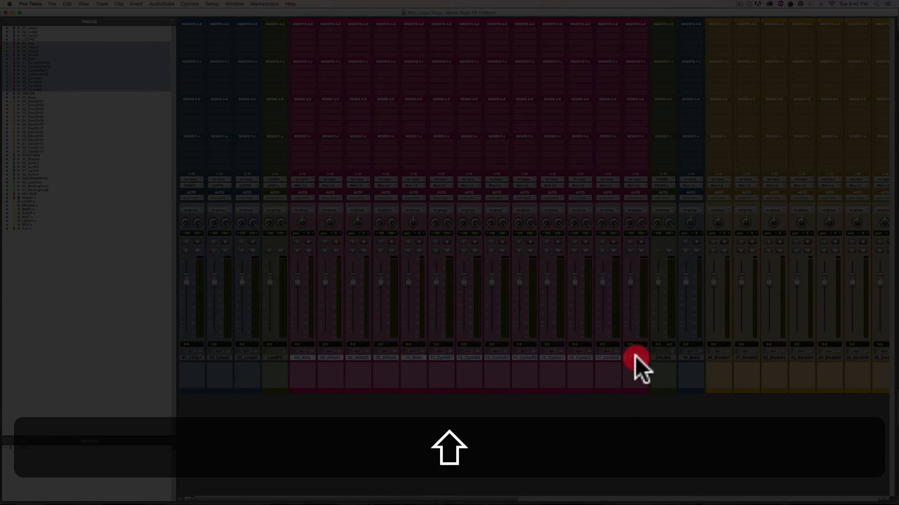
left_click(638, 185)
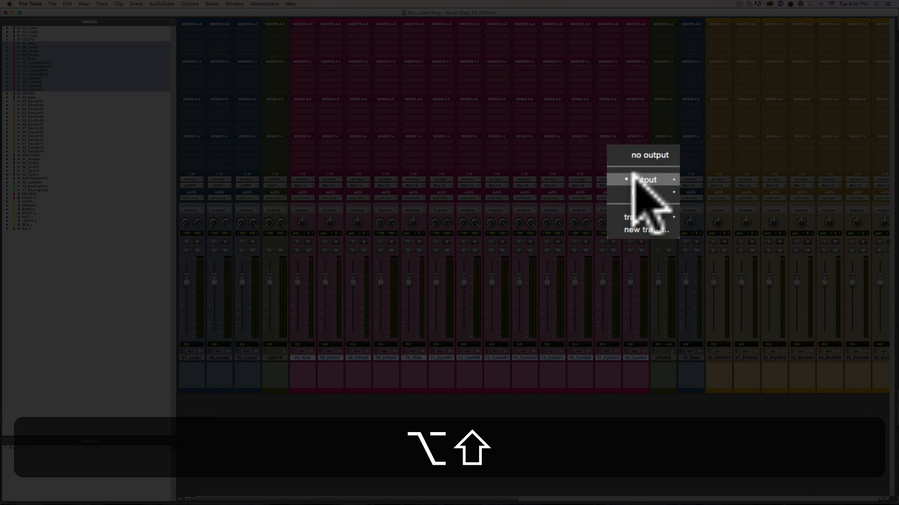
mouse_move(633, 191)
left_click(645, 290)
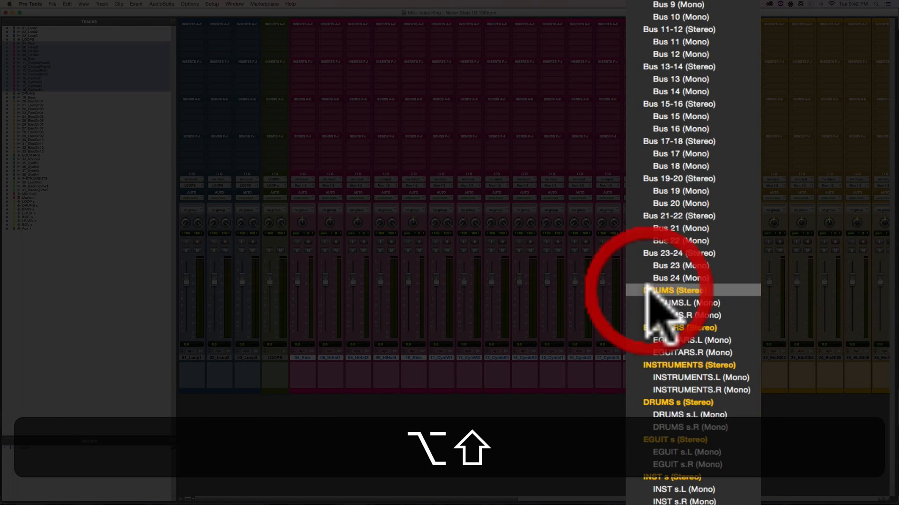
left_click(633, 355, "alt+shift")
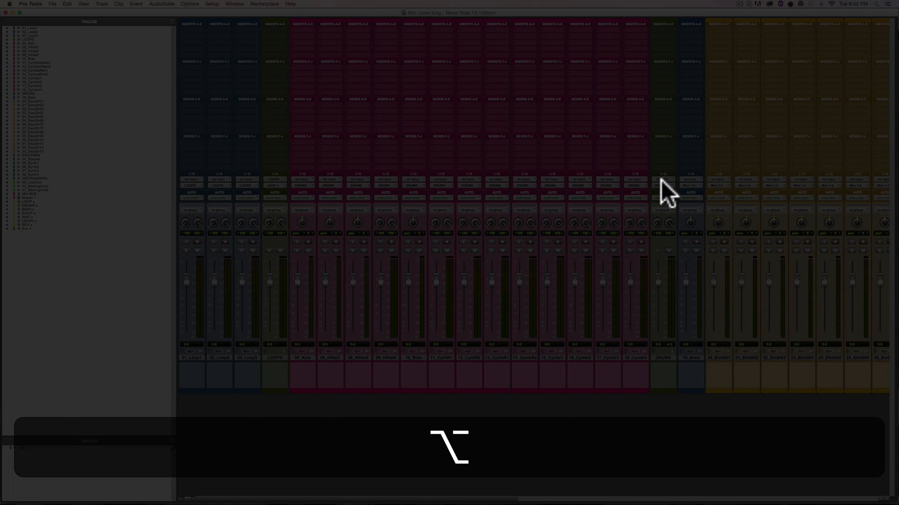
- Route the output of the 19_Bass track to the BASS s bus
scroll(659, 182, "right", 2)
scroll(658, 181, "right", 1)
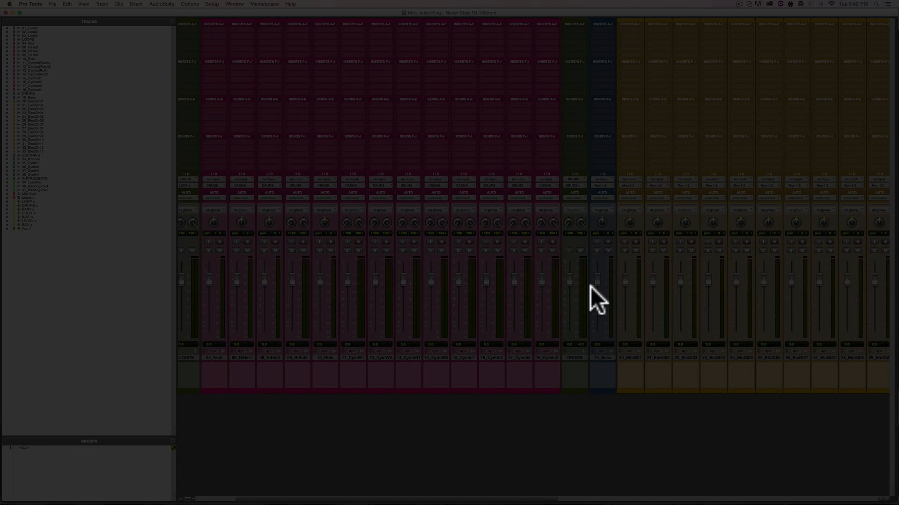
left_click(596, 186)
mouse_move(608, 206)
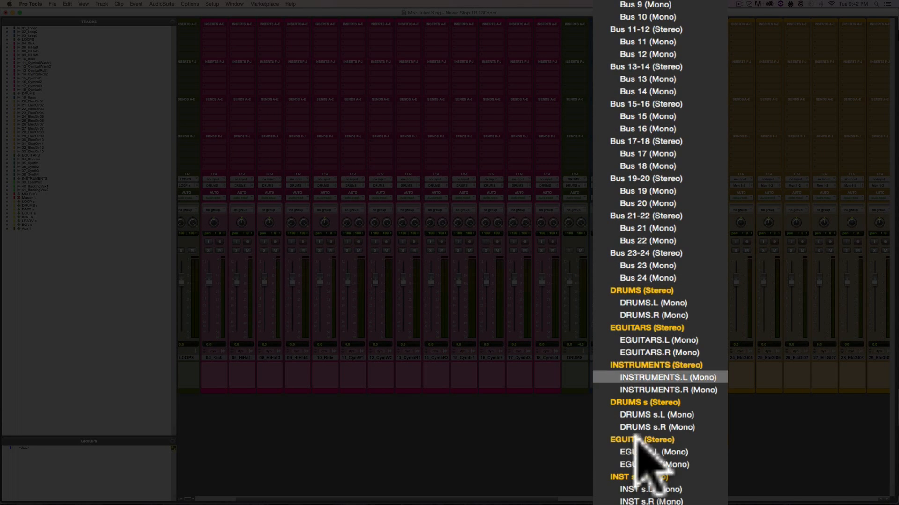
left_click(644, 421)
- Route the outputs of all electric guitar tracks, from 20_ElcGt01 through 33_ElcGt13, to the EGUITARS stereo bus
scroll(495, 360, "right", 5)
left_click(495, 357)
scroll(811, 377, "right", 6)
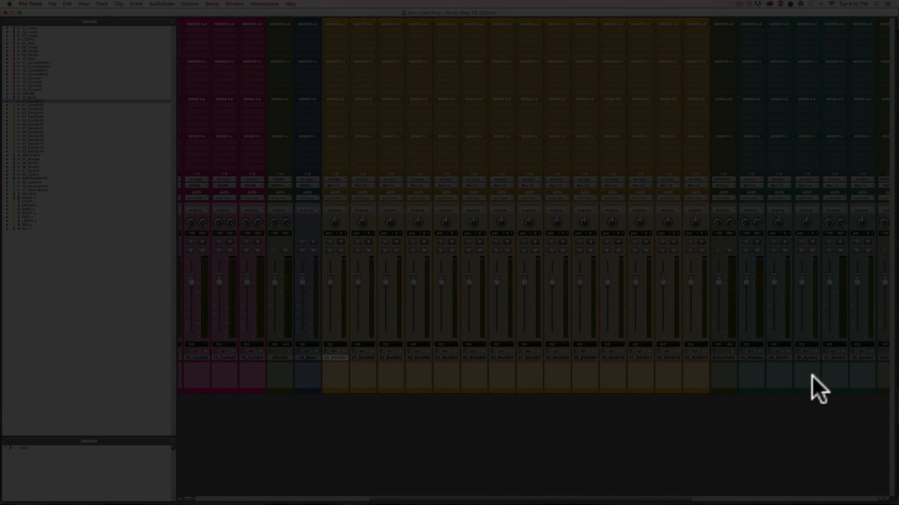
left_click(689, 356, "shift")
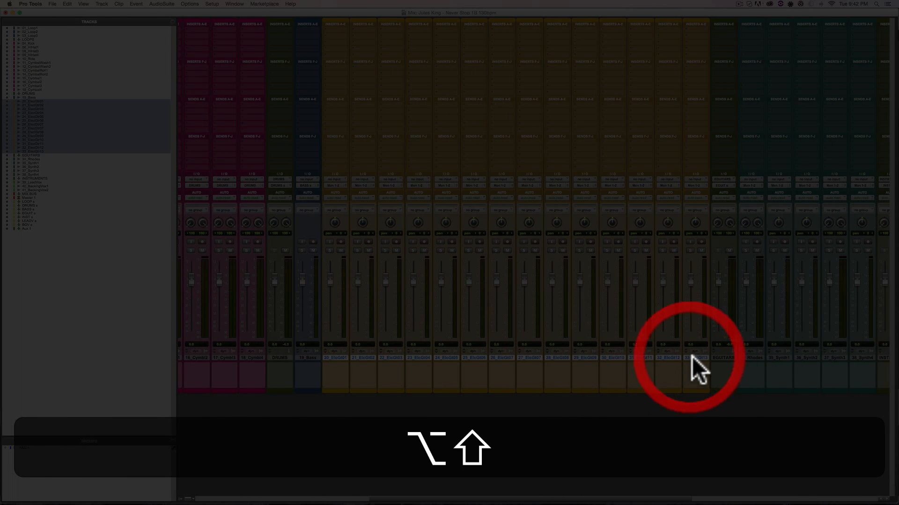
left_click(690, 185, "alt+shift")
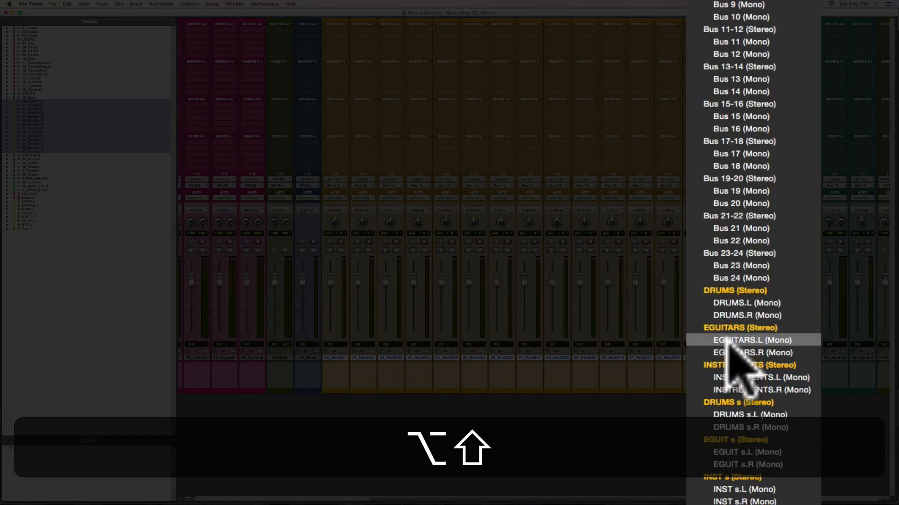
left_click(737, 329, "alt+shift")
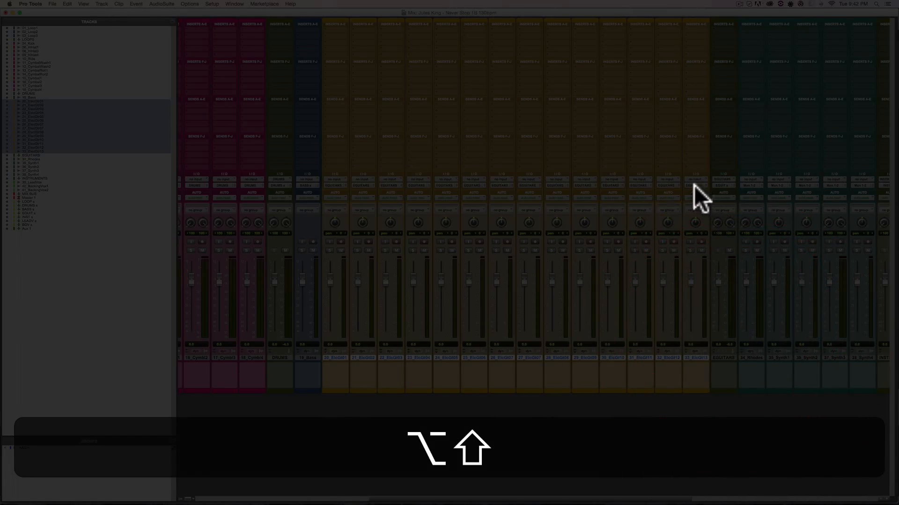
- Route the outputs of 34_Rhodes through 38_Synth4 to the INSTRUMENTS stereo bus and deselect all tracks
scroll(666, 288, "right", 4)
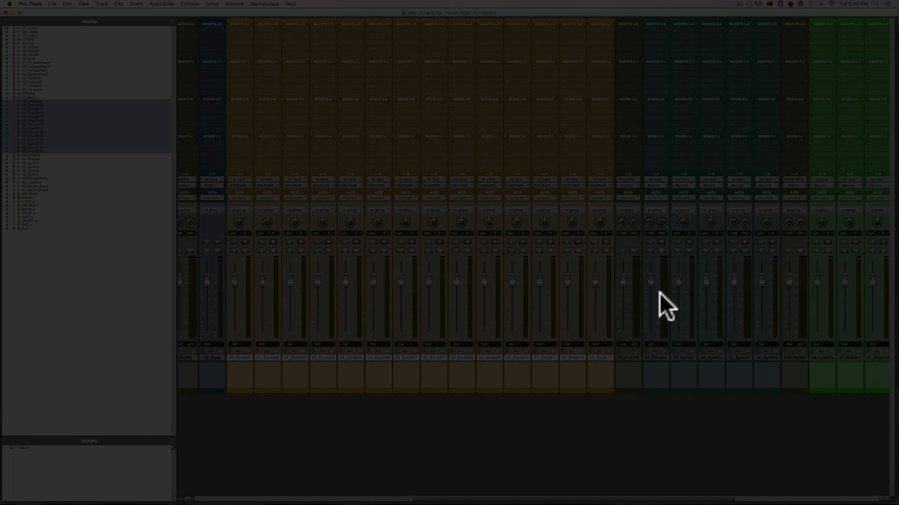
scroll(628, 361, "right", 7)
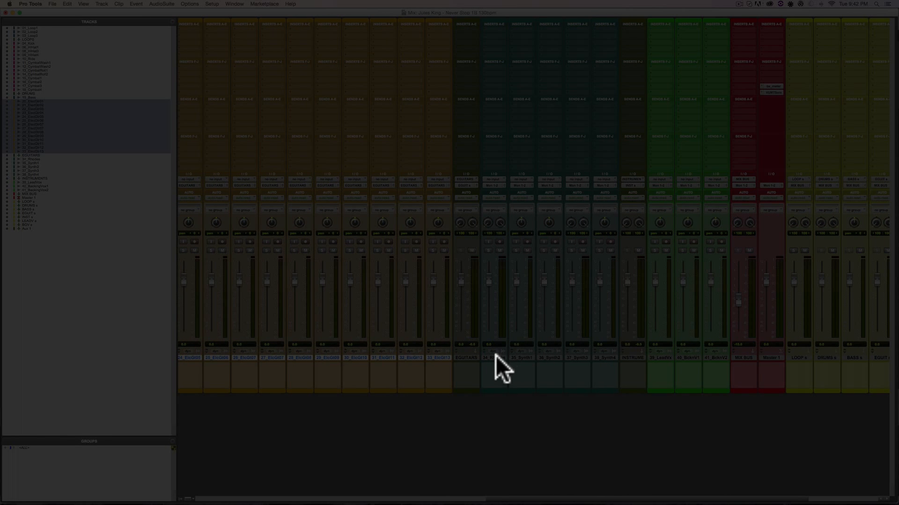
left_click(496, 358)
left_click(602, 358, "shift")
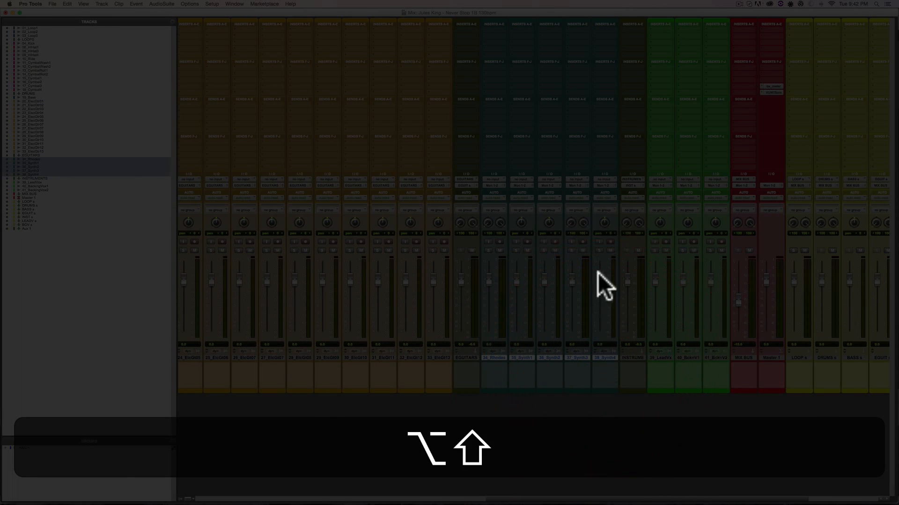
left_click(600, 185, "alt+shift")
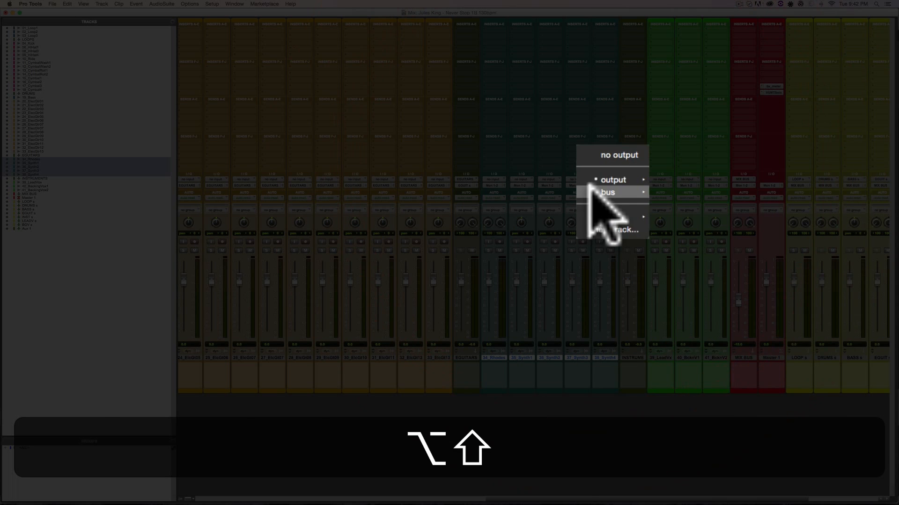
mouse_move(590, 188)
left_click(637, 364)
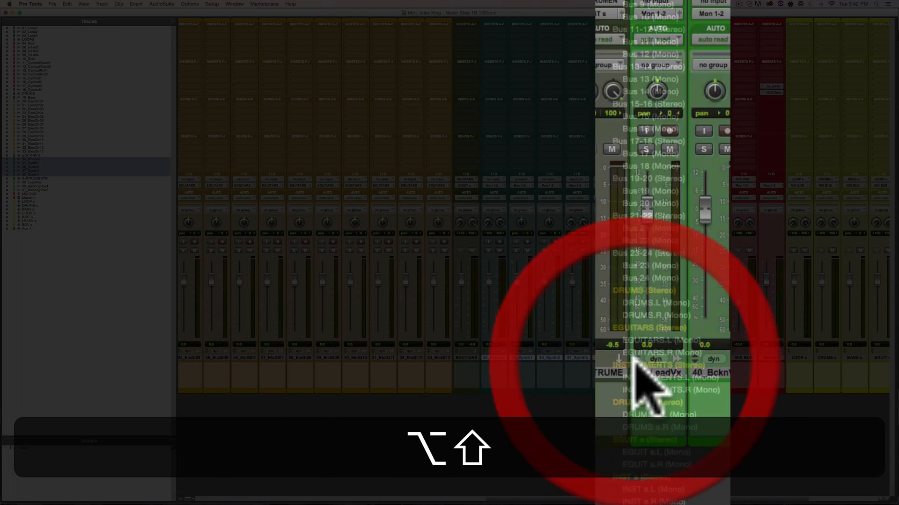
left_click(603, 358, "alt")
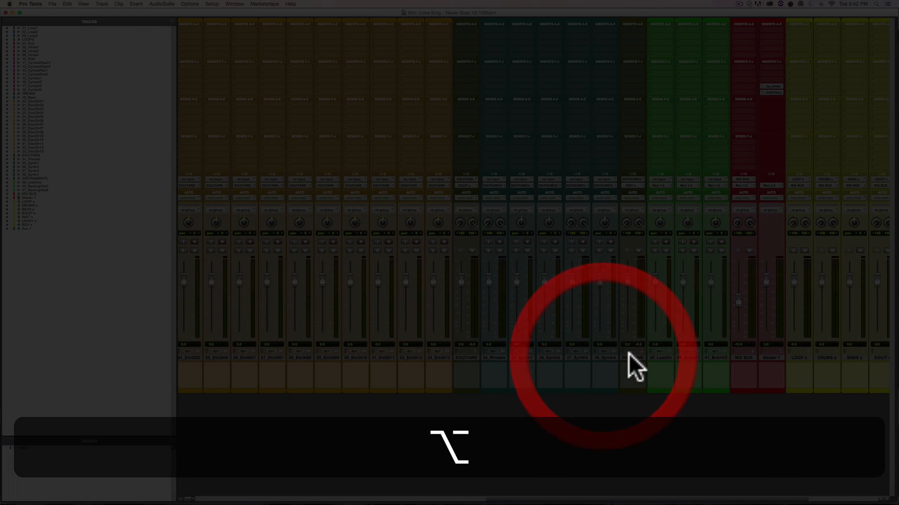
- Route the output of the lead vocal track 39_LeadVx to the LEADV s bus
scroll(638, 328, "right", 5)
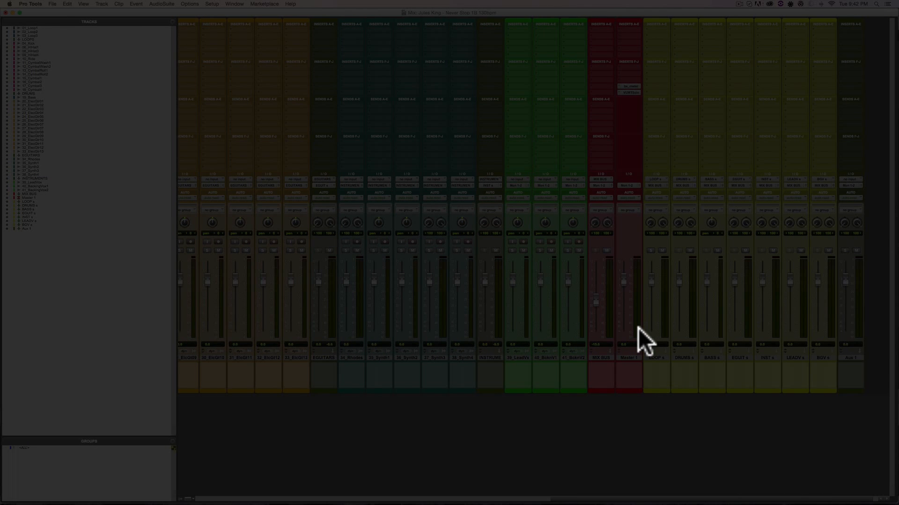
left_click(518, 357)
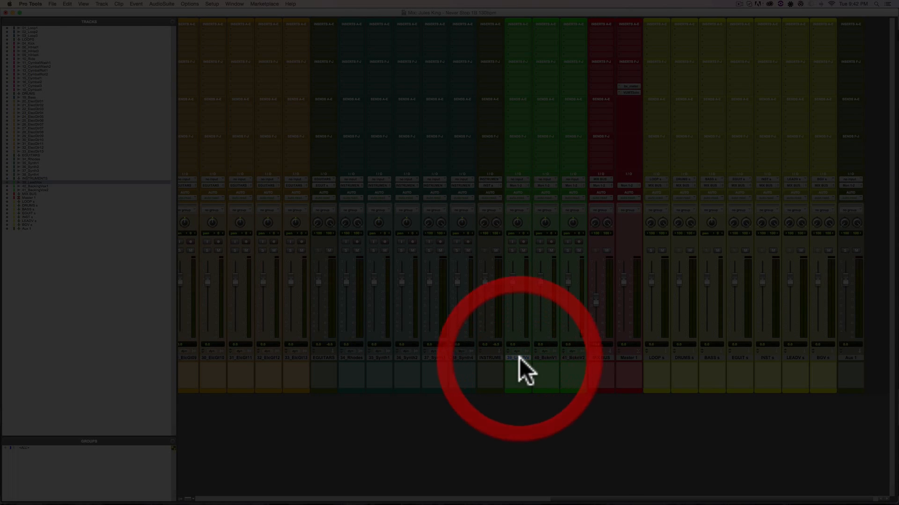
left_click(517, 185)
scroll(541, 52, "down", 10)
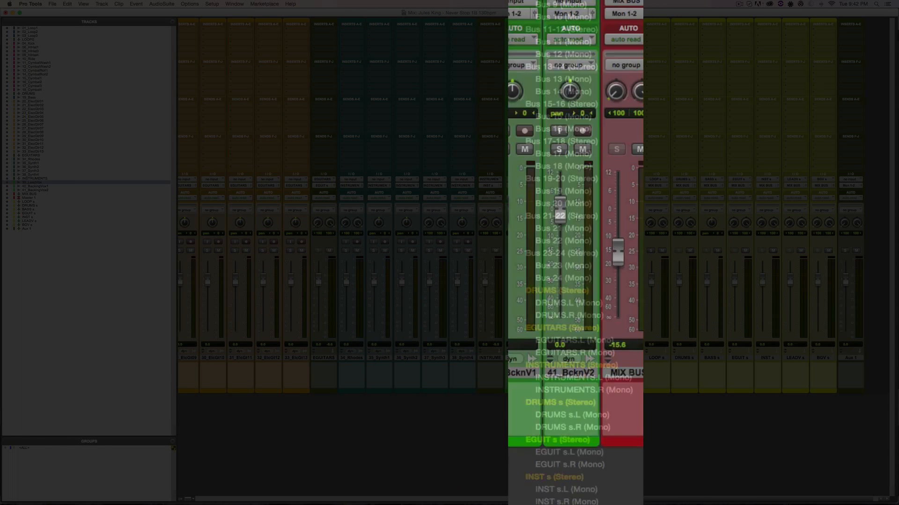
left_click(569, 226)
- Route the outputs of both backing vocal tracks, 40_BcknV1 and 41_BcknV2, to the BGV s bus
left_click(549, 361)
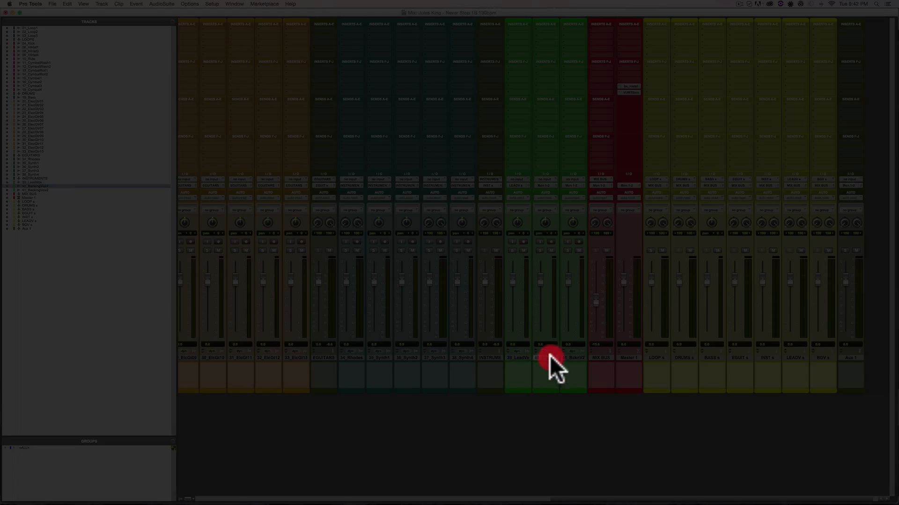
left_click(572, 361, "shift")
left_click(568, 184, "alt+shift")
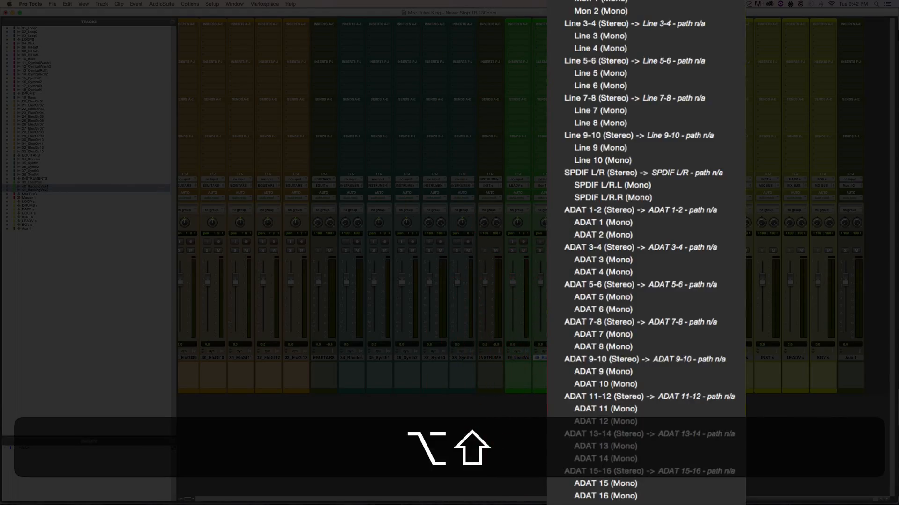
mouse_move(592, 195)
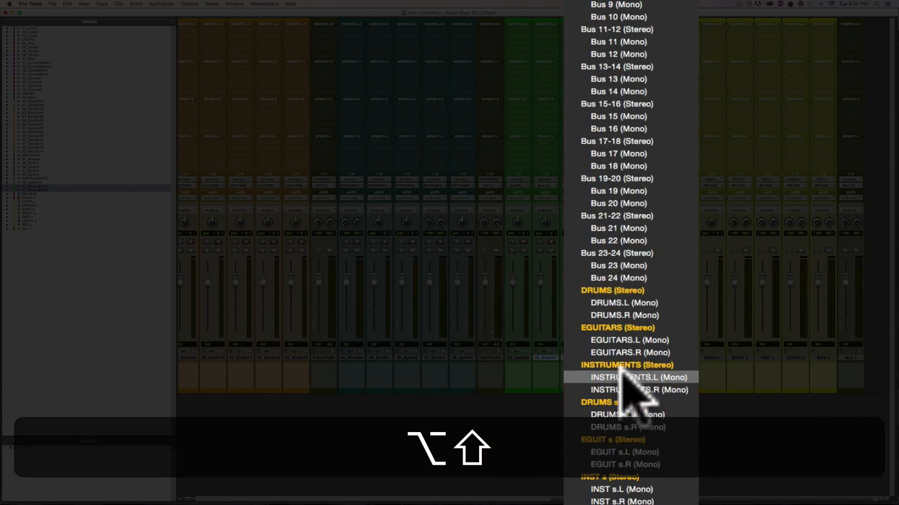
left_click(622, 448)
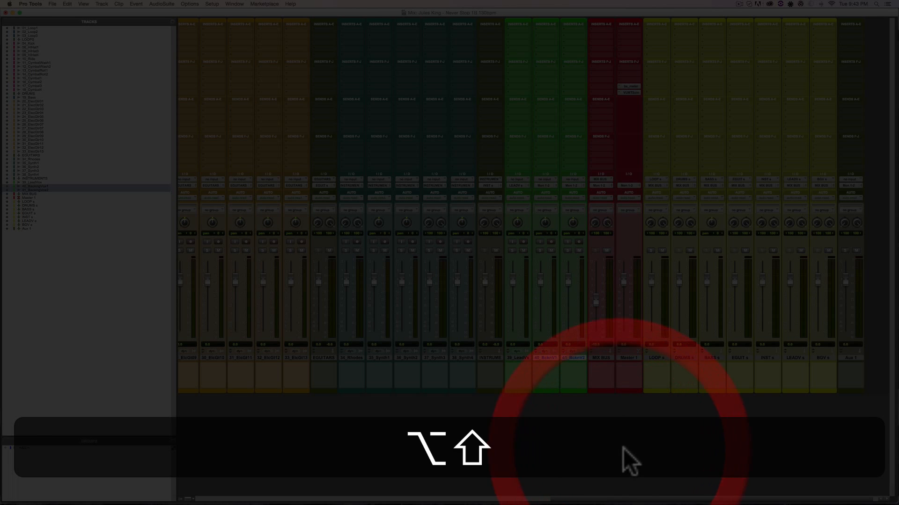
left_click(626, 448)
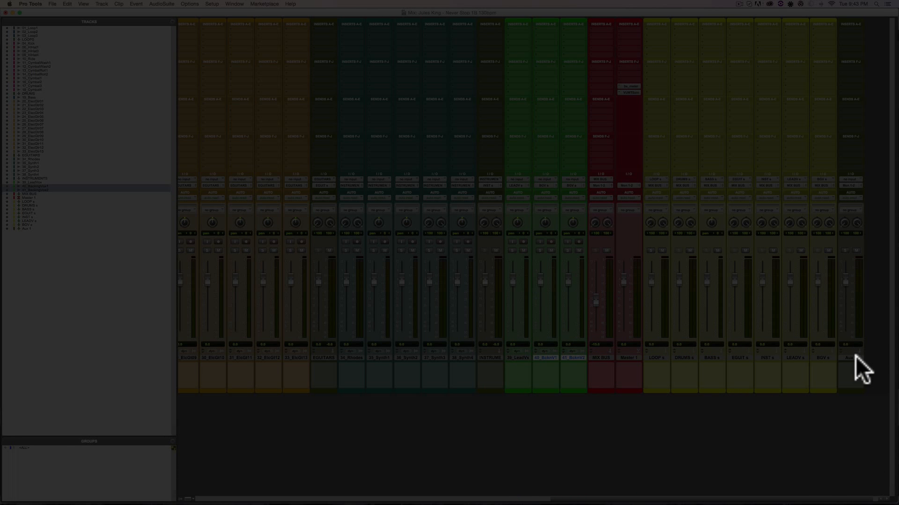
- Delete the leftover Aux 1 track at the end of the mixer and solo-safe the LOOP s stem track
right_click(856, 356)
left_click(798, 444)
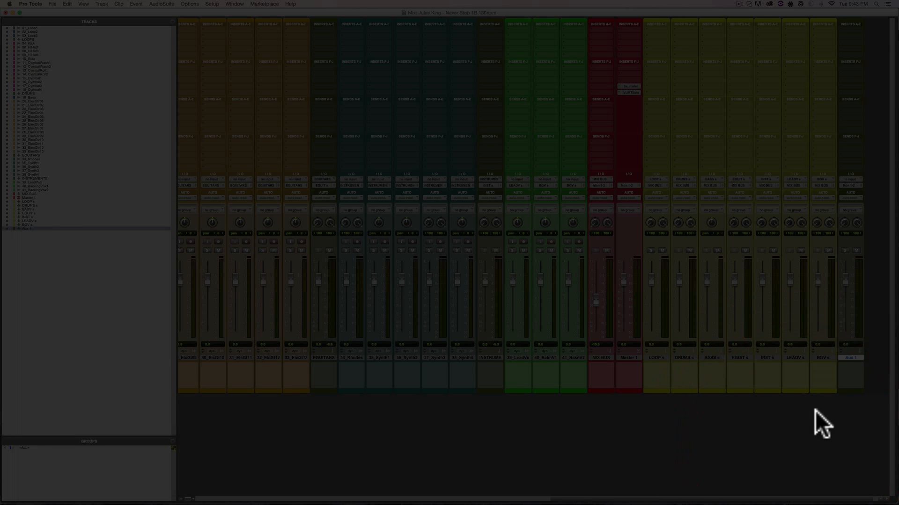
left_click(667, 248, "super")
- Raise the MIX BUS fader to about -10.5 dB while the session plays and save the session
key("space")
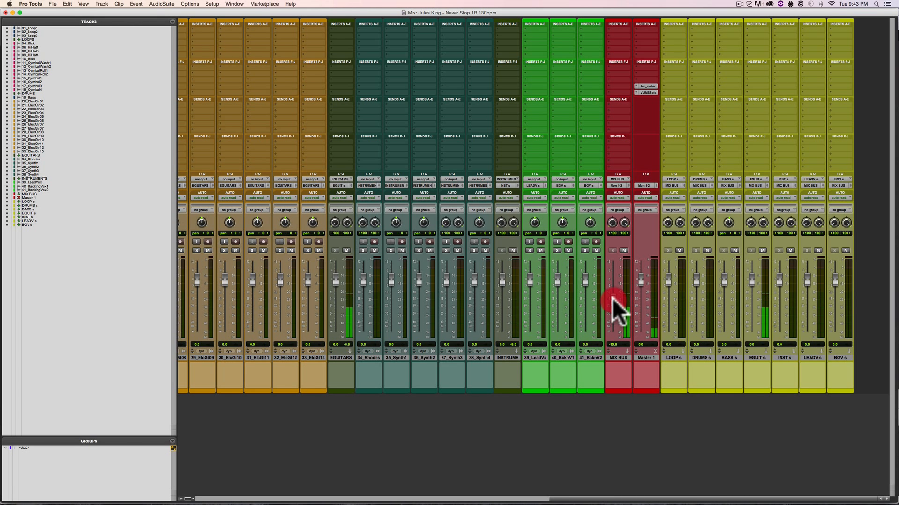
left_click_drag(613, 294, 613, 292)
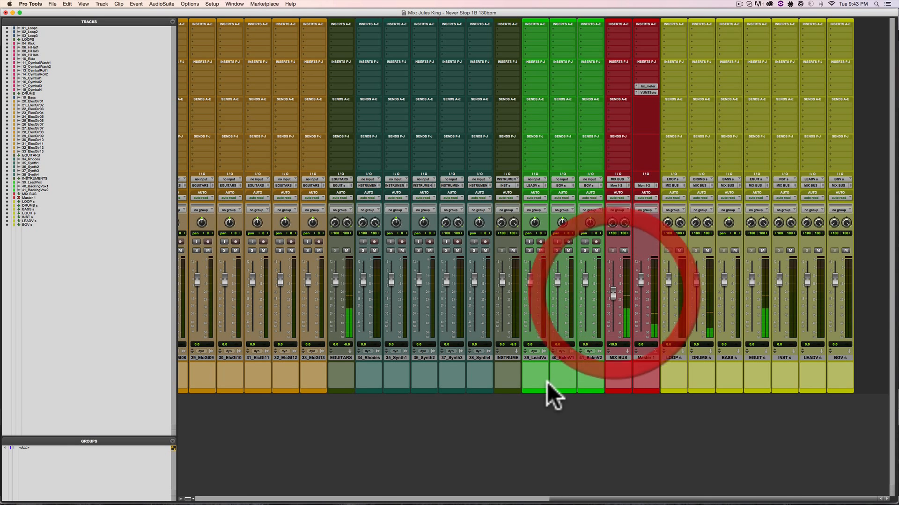
scroll(555, 385, "left", 15)
scroll(555, 386, "left", 5)
key("super+s")
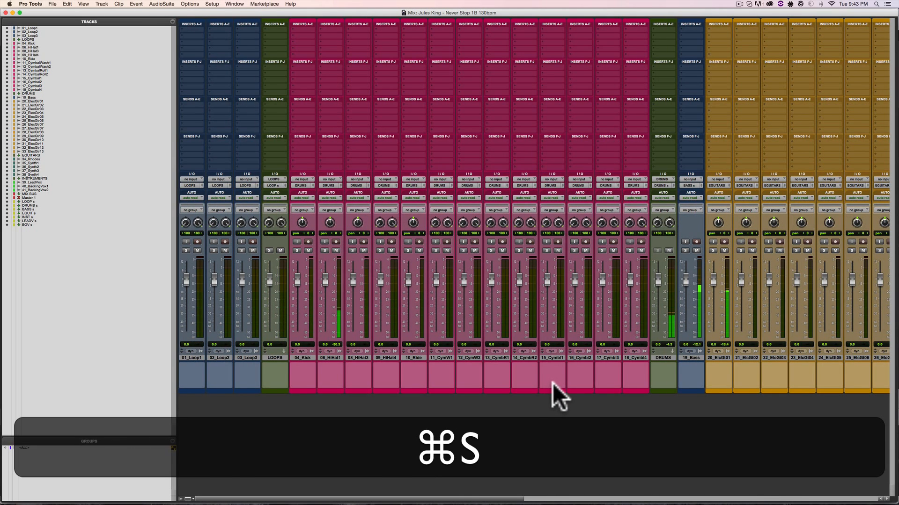
- Switch to the Edit window, stop playback and zoom out to fit the whole session in the timeline
scroll(552, 383, "right", 20)
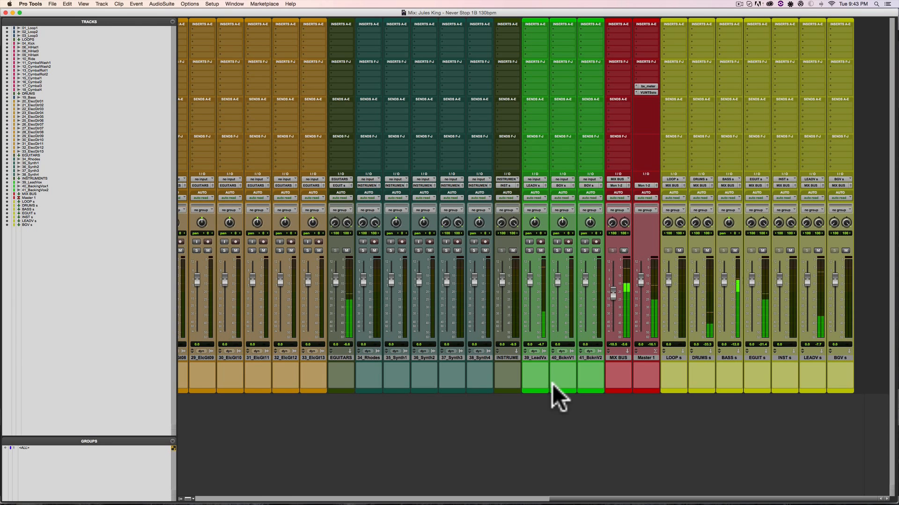
key("super+equal")
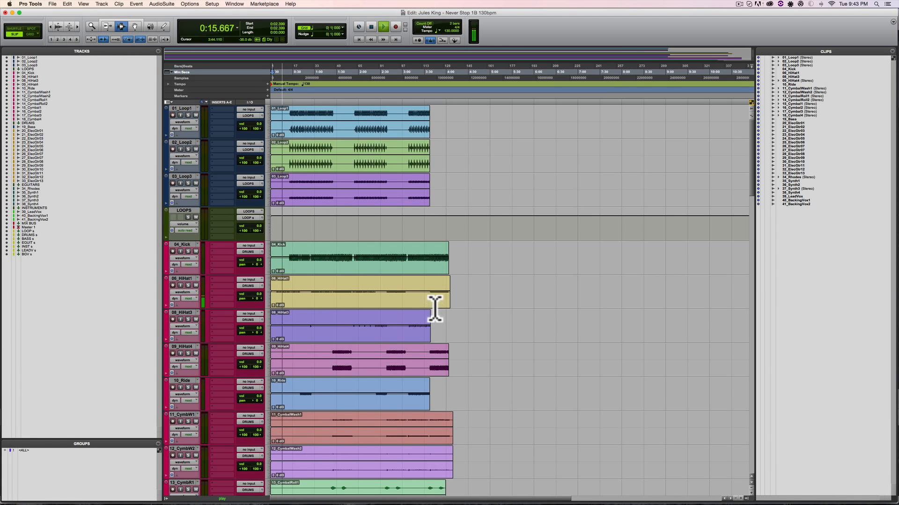
key("space")
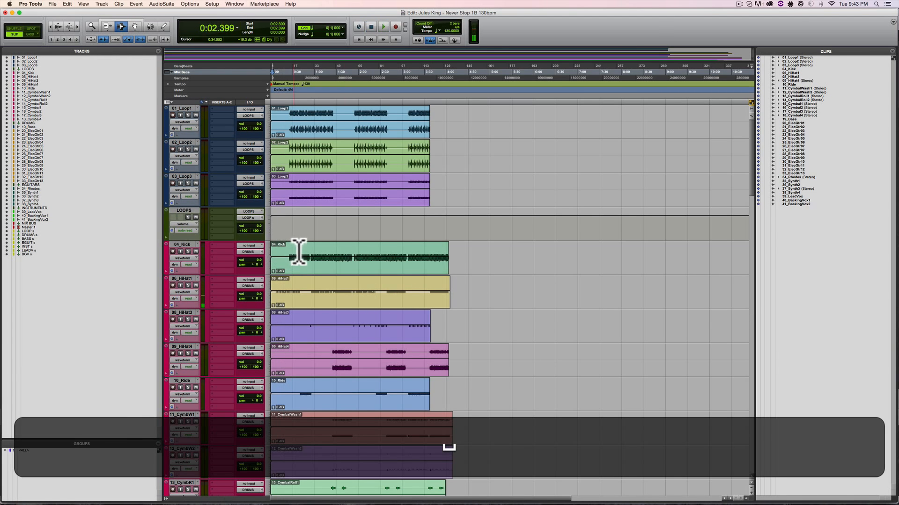
key("alt+a")
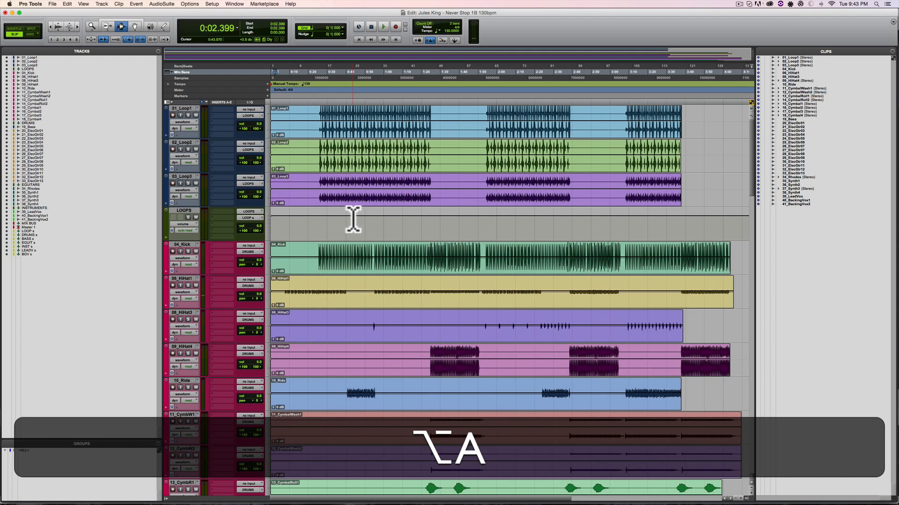
- Audition the session in the Edit window from where 06_HiHat1 begins, then from where the loops begin
key("super+equal")
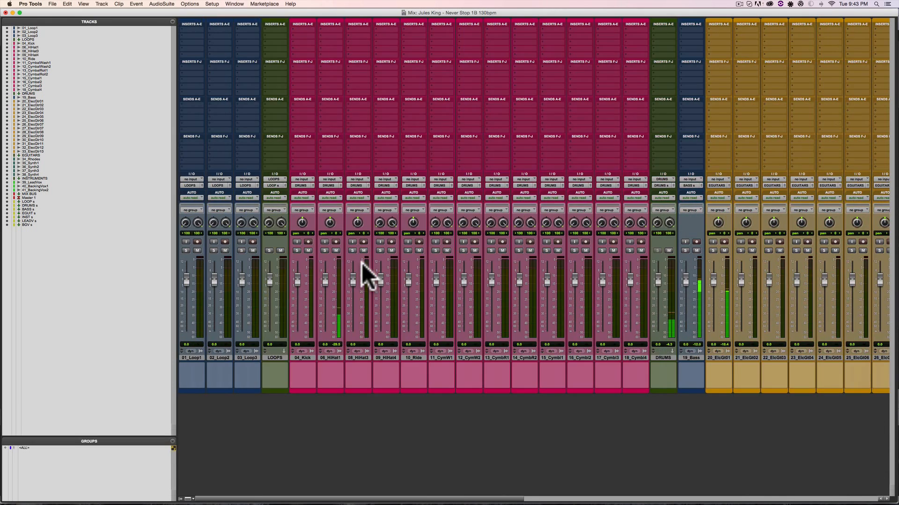
key("super+equal")
key("space")
left_click(284, 294)
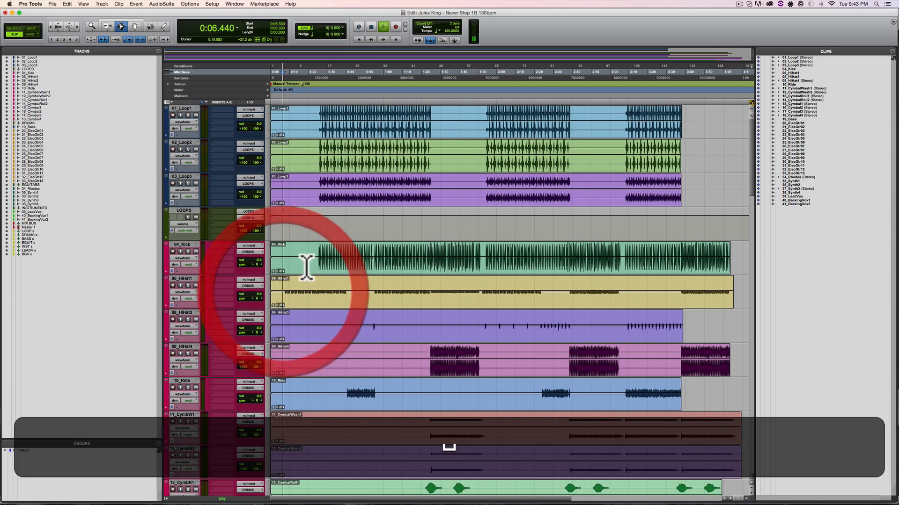
key("space")
left_click(321, 117)
key("space")
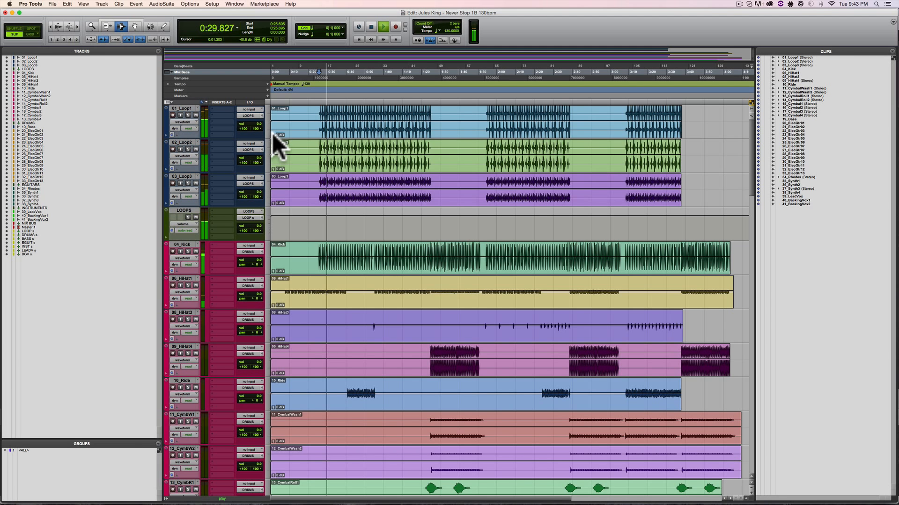
key("space")
- Recall the saved Gain Stagin window configuration and bring the channel faders into view in the Mix window
key("super+equal")
key("super+equal")
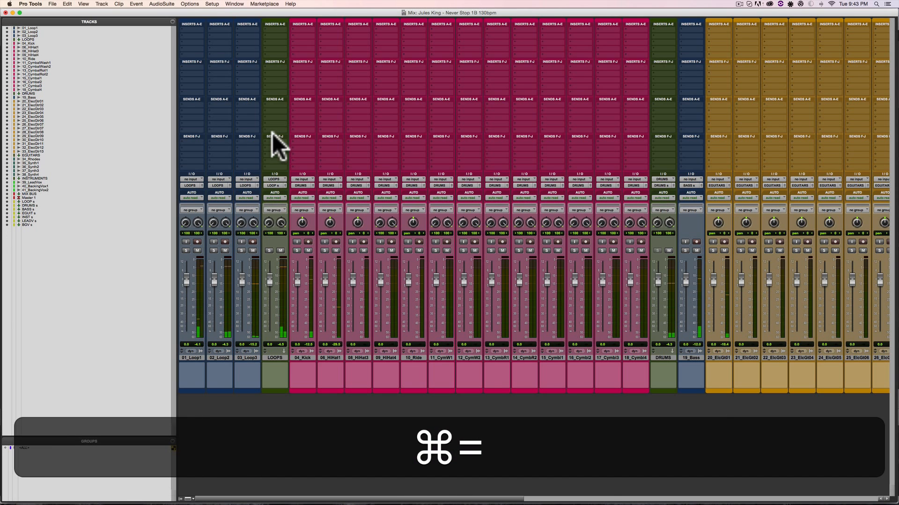
left_click(212, 3)
left_click(235, 3)
mouse_move(240, 12)
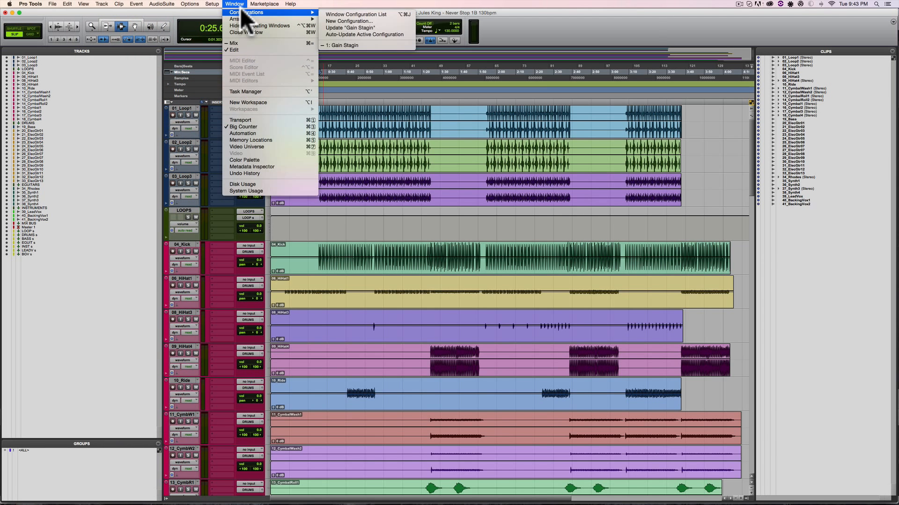
left_click(348, 44)
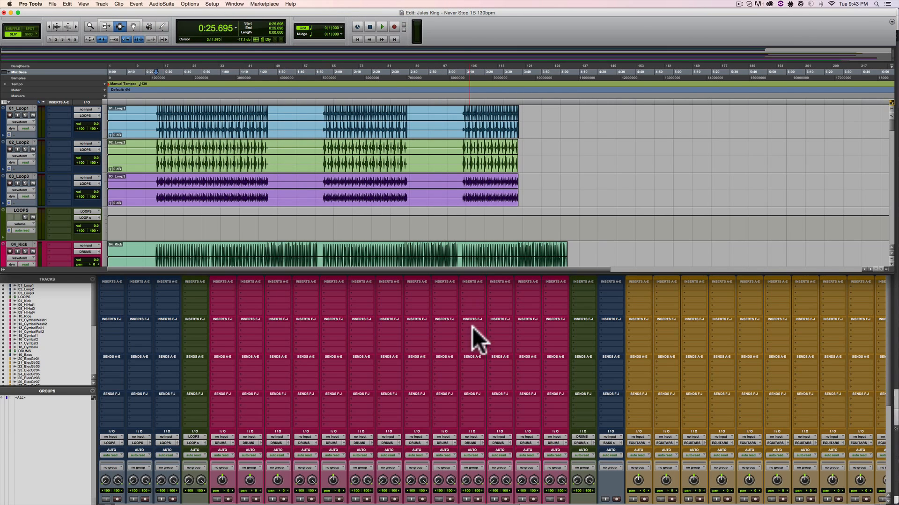
scroll(291, 376, "down", 5)
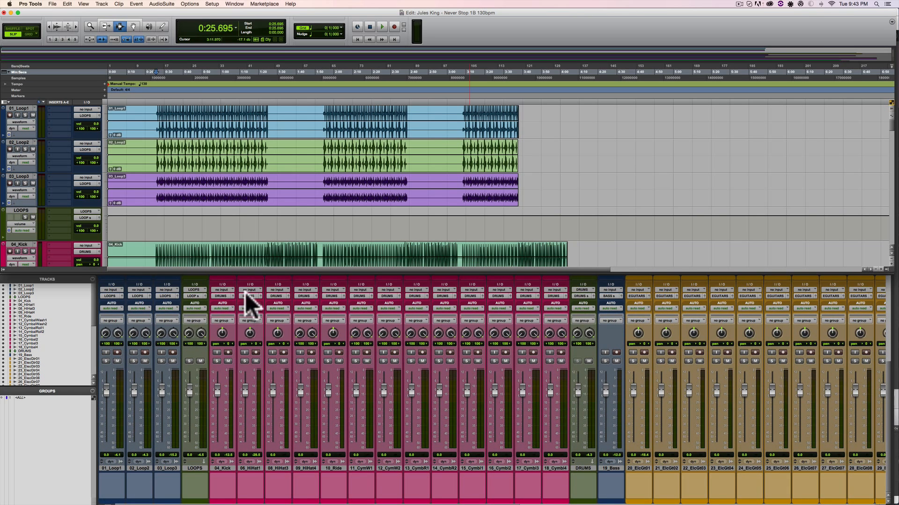
- Lower the clip gain of 01_Loop1 to -10.3 dB, playing the session to check its level
key("space")
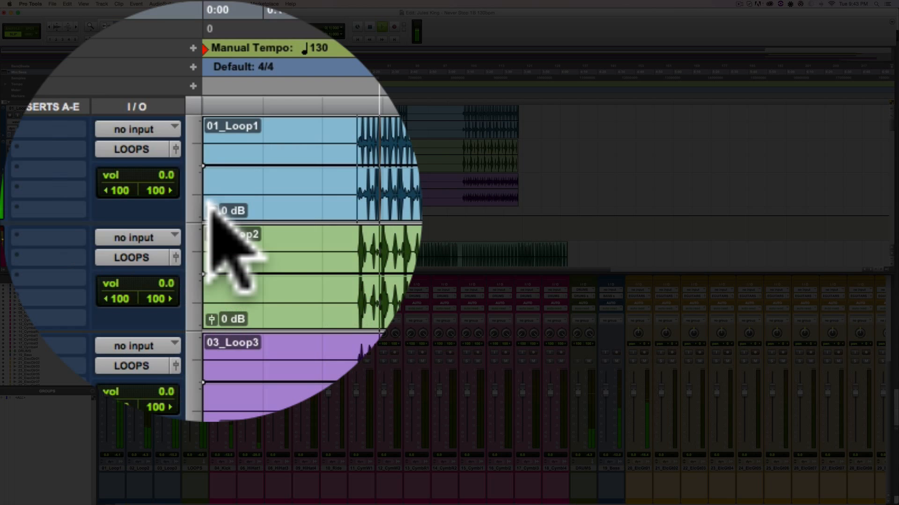
left_click_drag(110, 135, 109, 136)
left_click_drag(208, 204, 211, 231)
key("space")
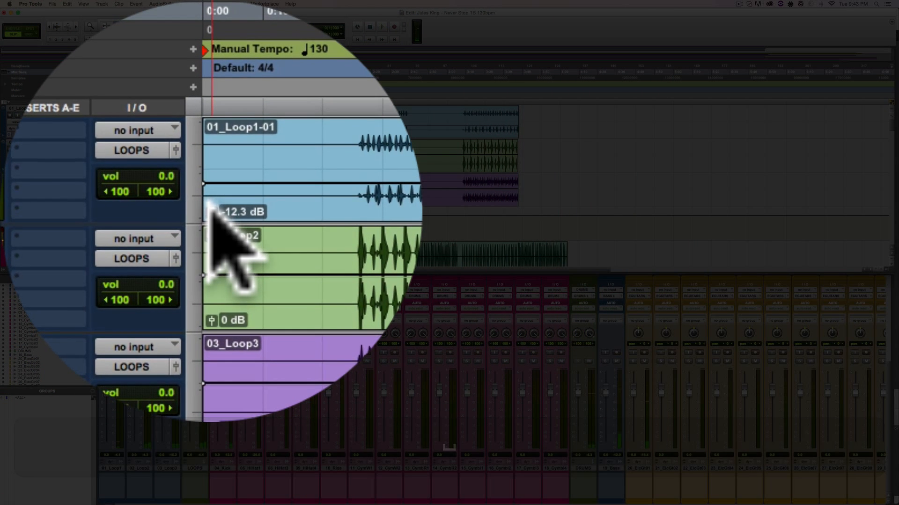
left_click(209, 207)
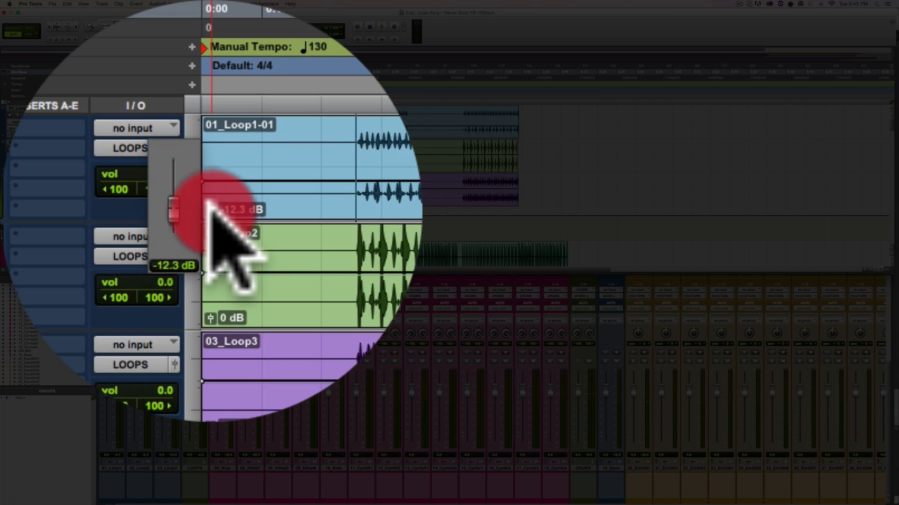
left_click(210, 207)
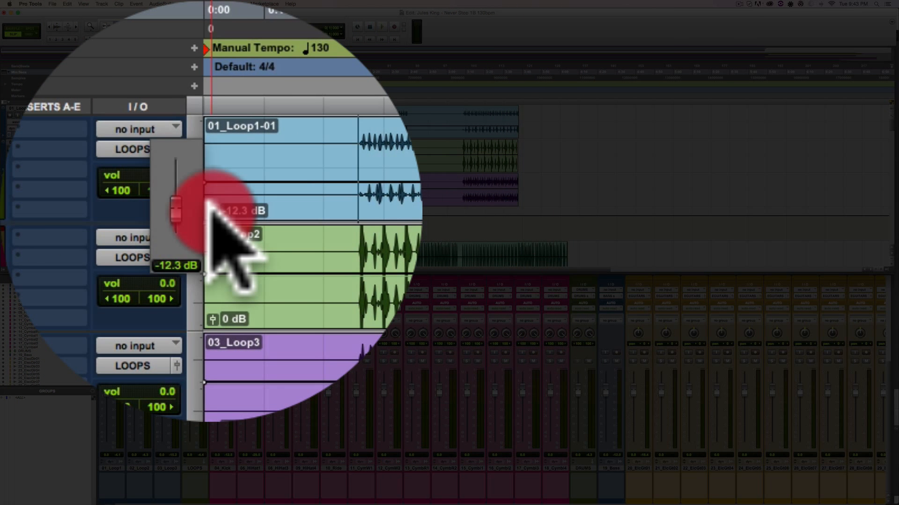
left_click_drag(210, 207, 209, 207)
key("space")
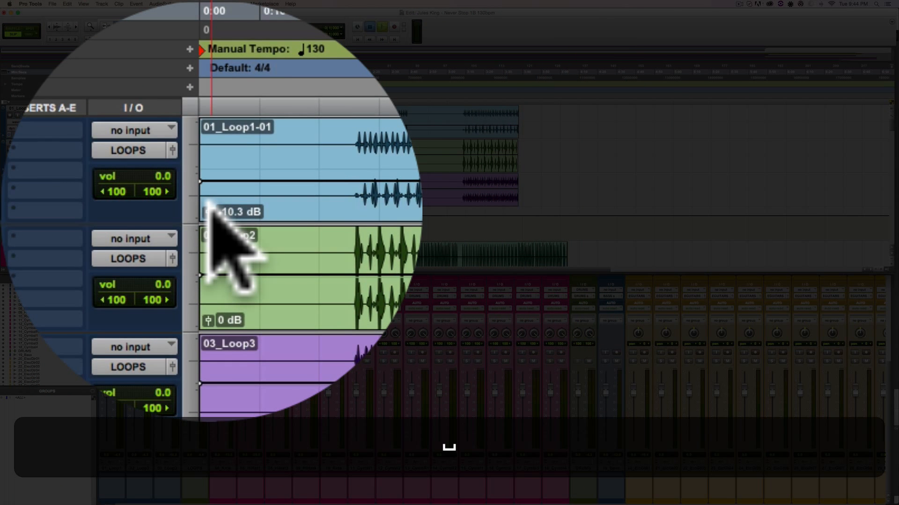
key("space")
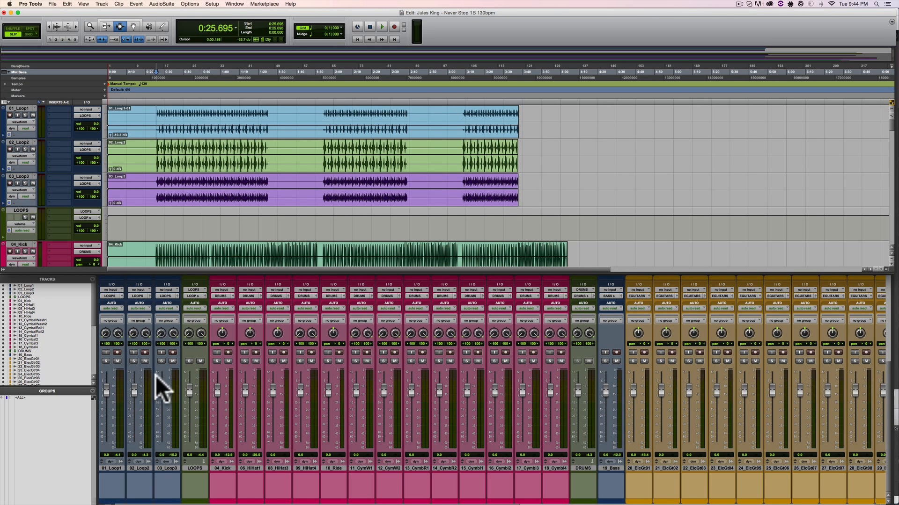
- Review the meter colour break settings in the metering preferences, close them without changes, and play the session briefly to check the meters
left_click(191, 5)
mouse_move(211, 4)
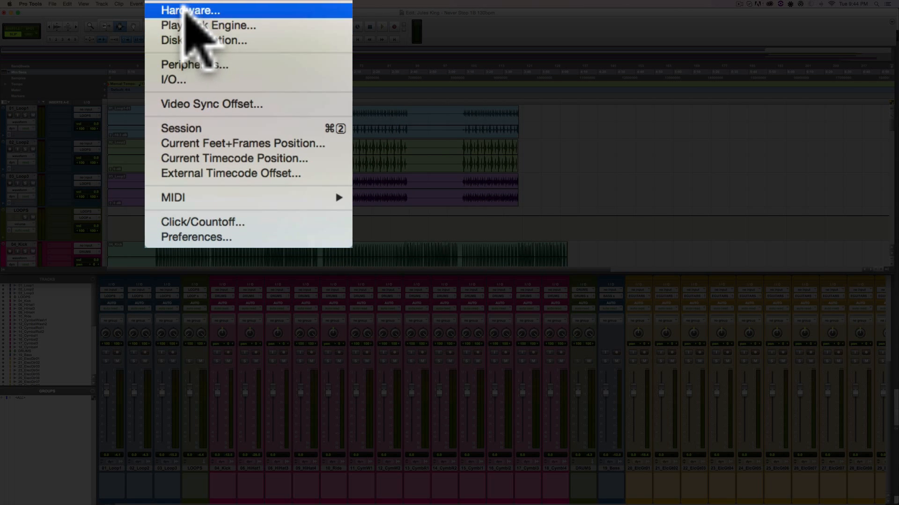
left_click(192, 235)
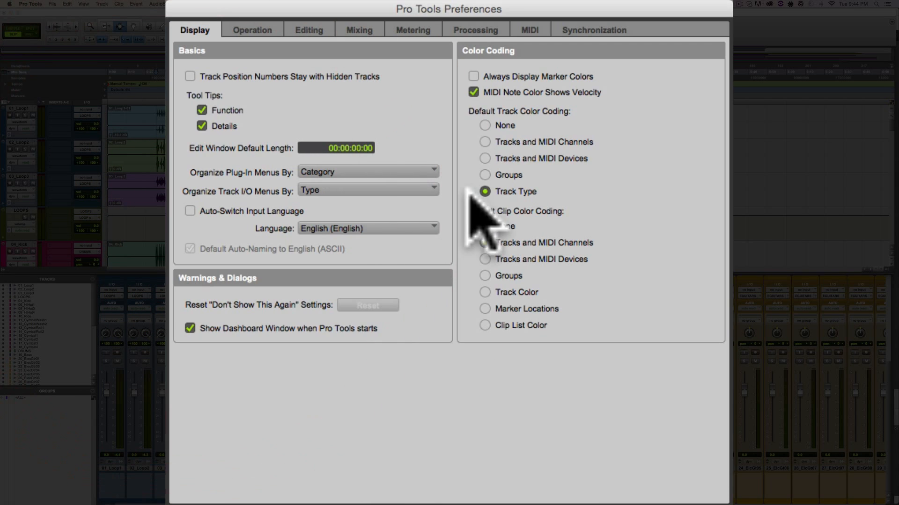
left_click(404, 30)
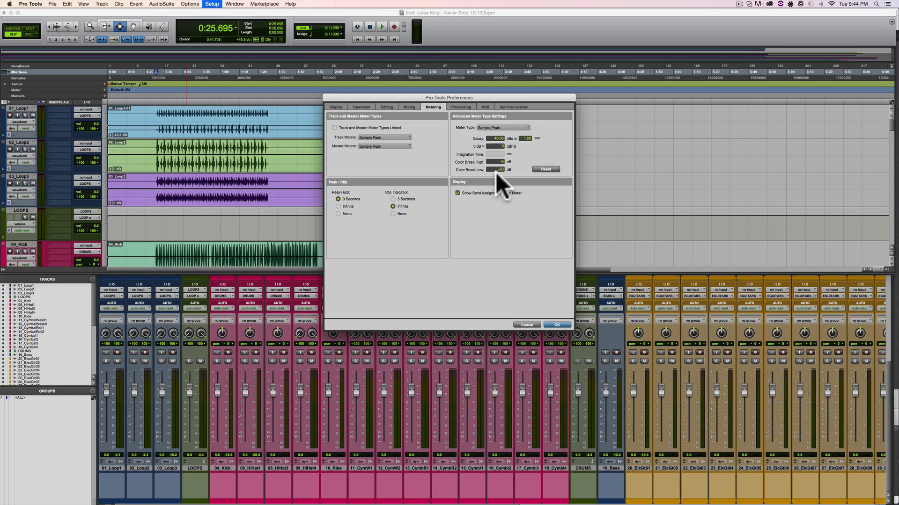
left_click(529, 325)
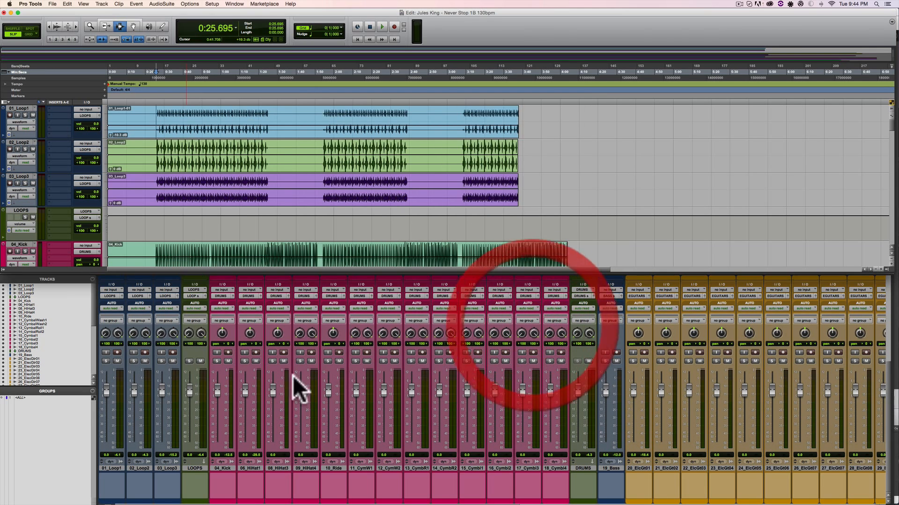
key("space")
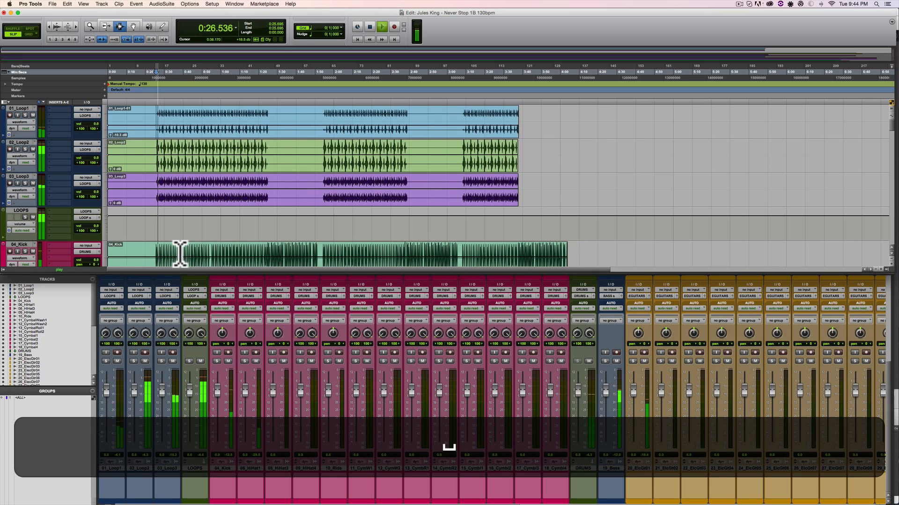
key("space")
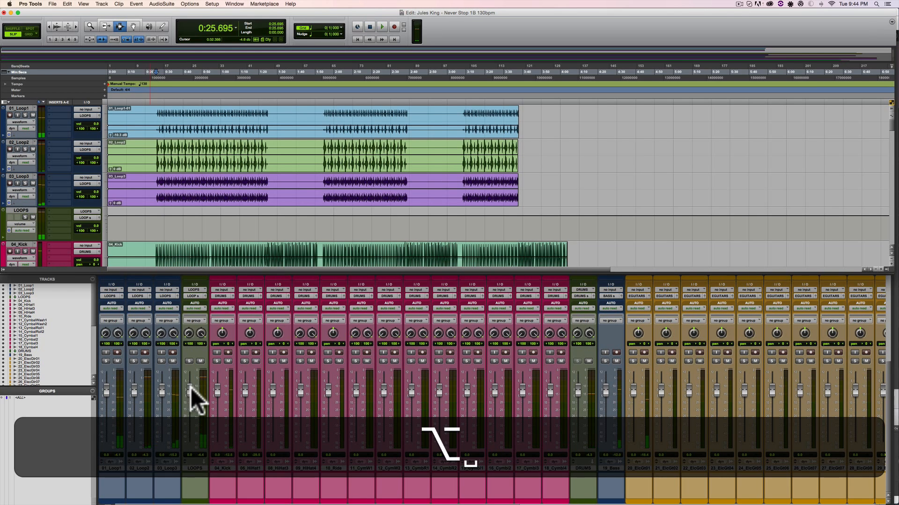
- Create an Edit and Mix group named Stems with ID s, containing the stem tracks LOOP s through BGV s
scroll(332, 377, "right", 15)
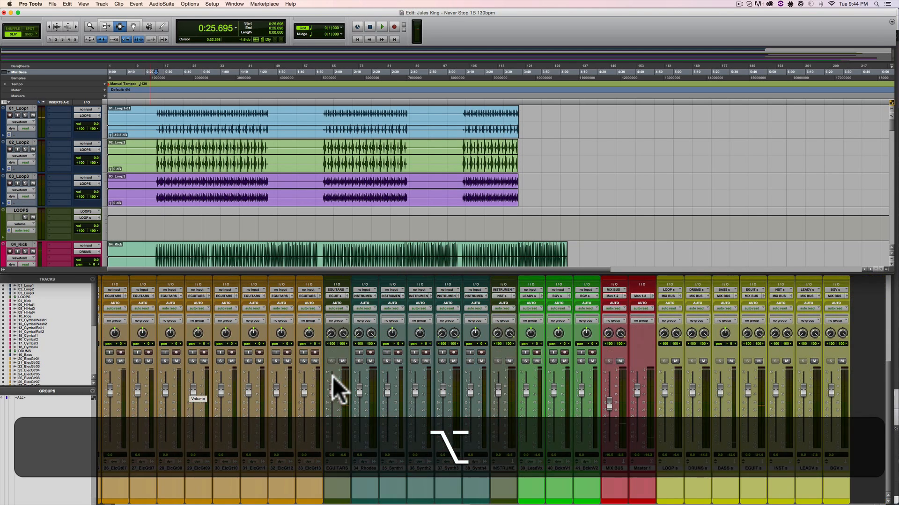
left_click(675, 361)
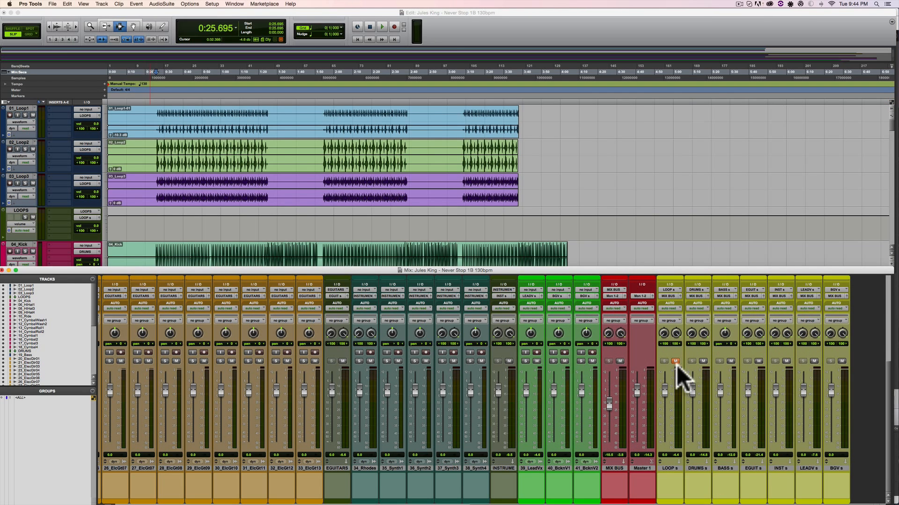
left_click(672, 468)
left_click(837, 469, "shift")
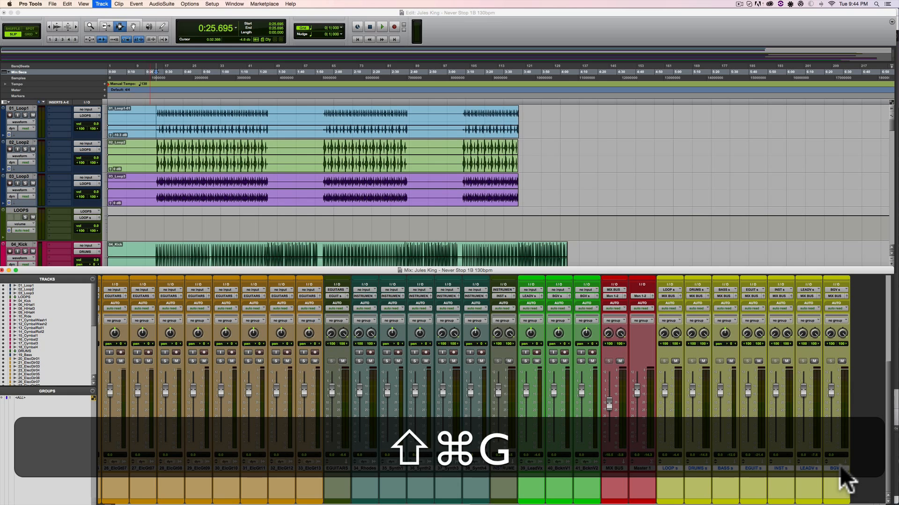
key("super+g")
type("STEM")
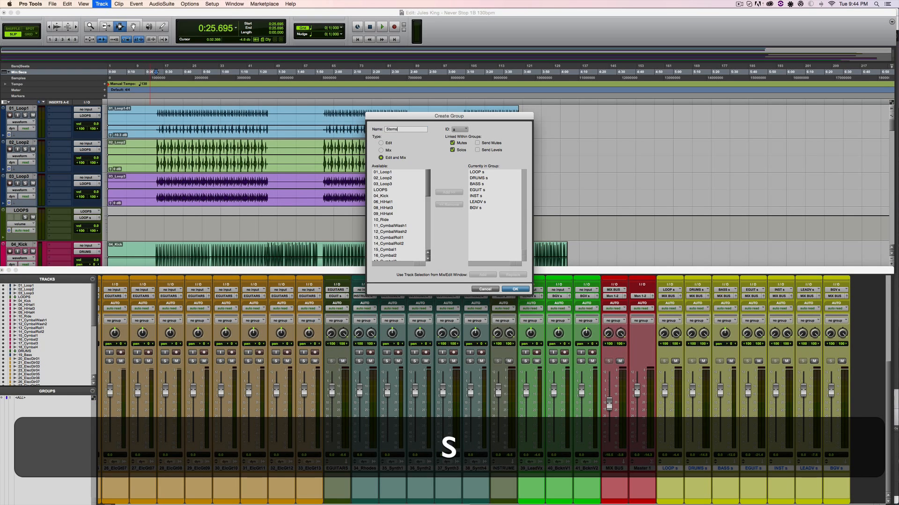
left_click(452, 128)
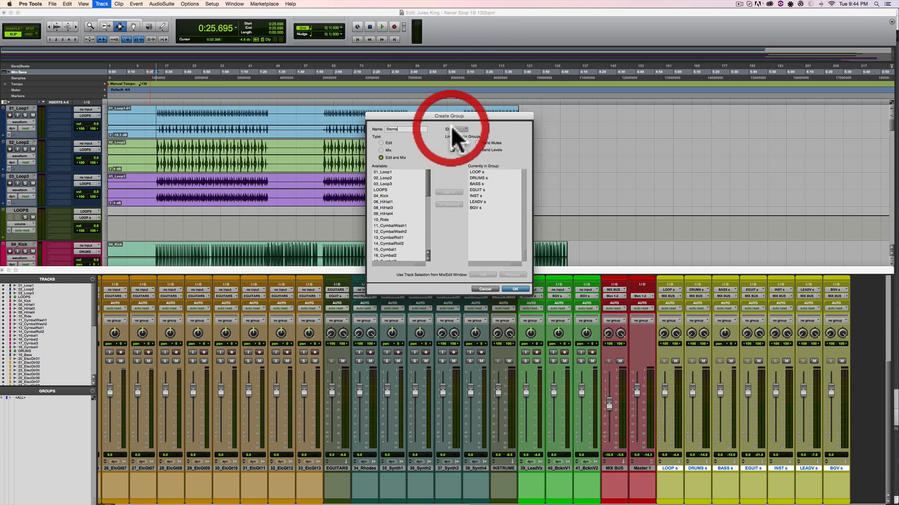
mouse_move(467, 130)
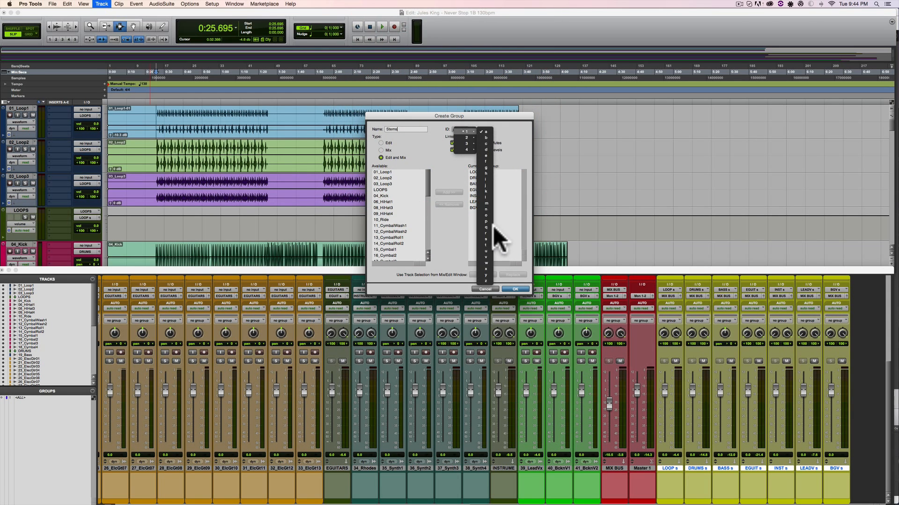
left_click(486, 240)
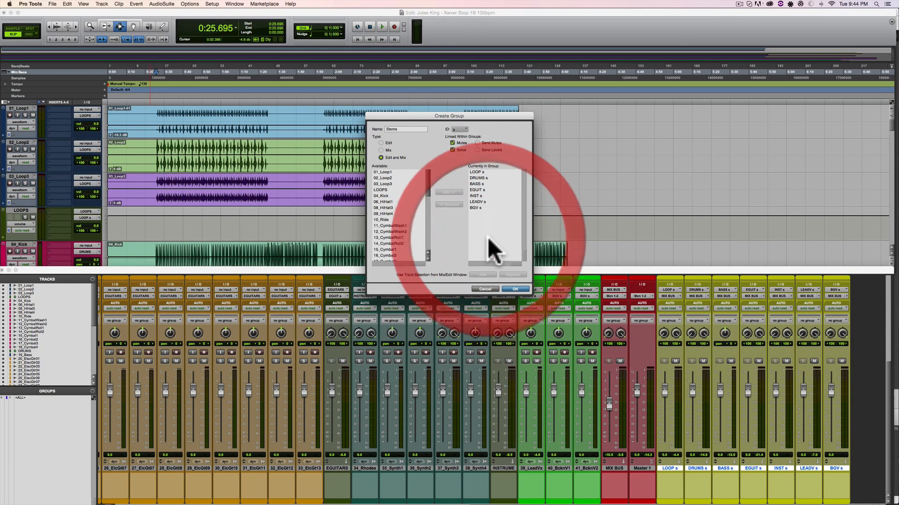
left_click(515, 289)
- Deselect the stem tracks and mute the whole Stems group
left_click(708, 470, "alt")
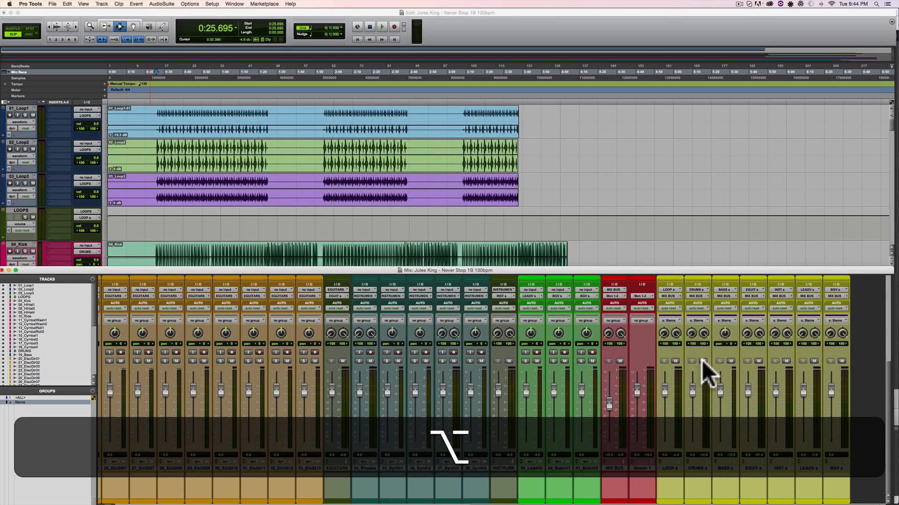
left_click(702, 361)
scroll(511, 366, "left", 15)
- While the session plays, lower the clip gain of 02_Loop2 to -9.4 dB and of 03_Loop3 to -1.8 dB
key("space")
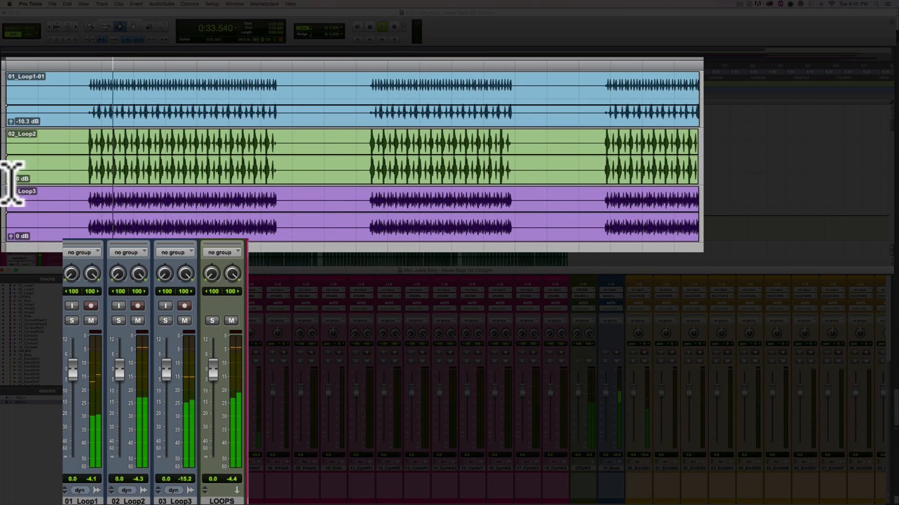
left_click_drag(12, 177, 11, 179)
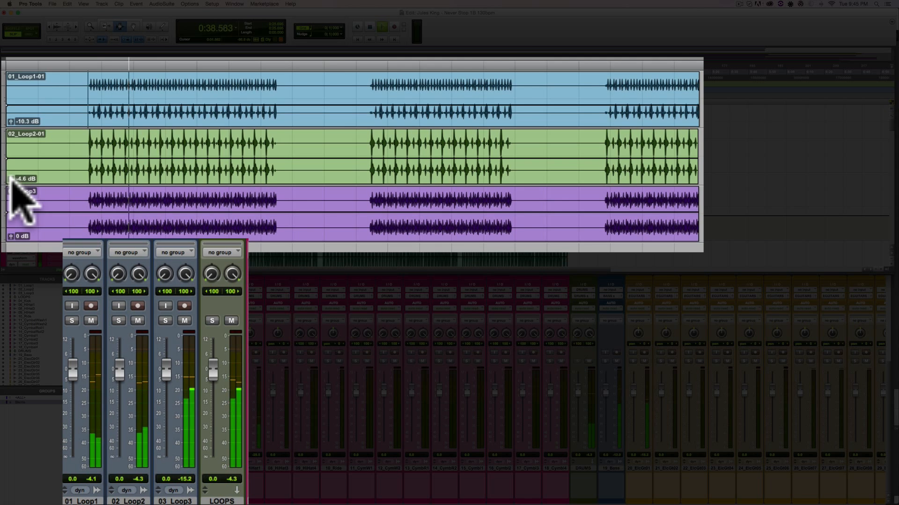
scroll(12, 178, "right", 2)
scroll(10, 176, "left", 2)
scroll(93, 208, "up", 5)
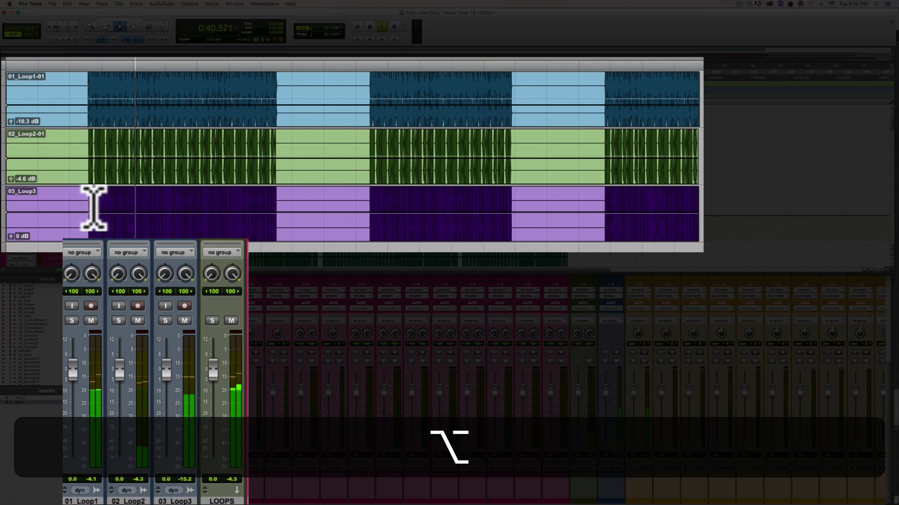
key("alt+a")
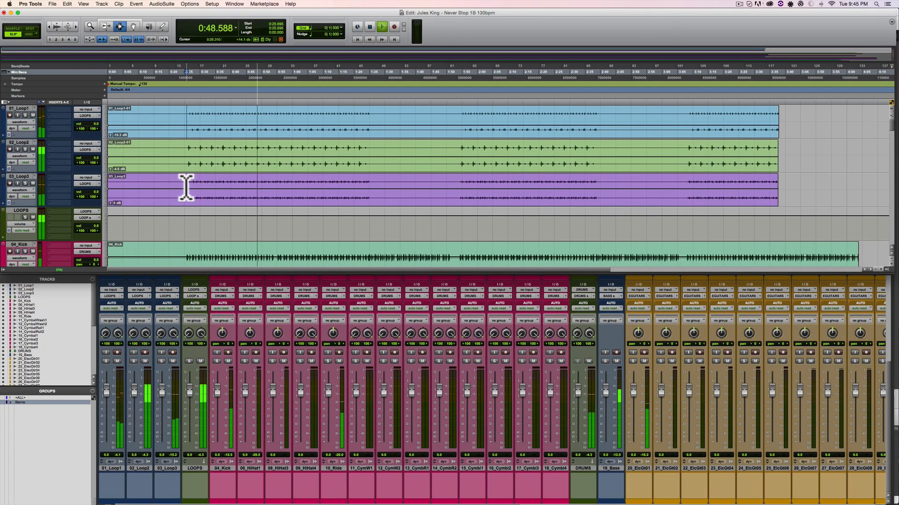
left_click_drag(111, 167, 110, 202)
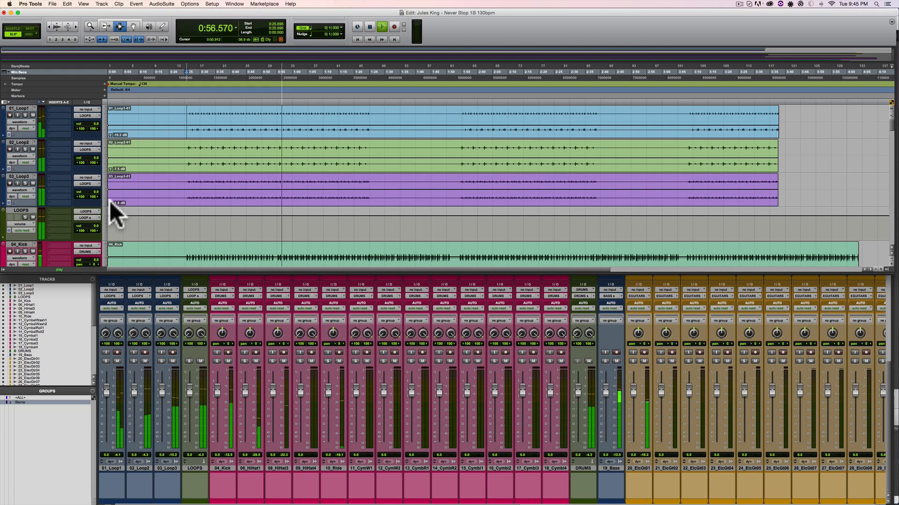
left_click(110, 169)
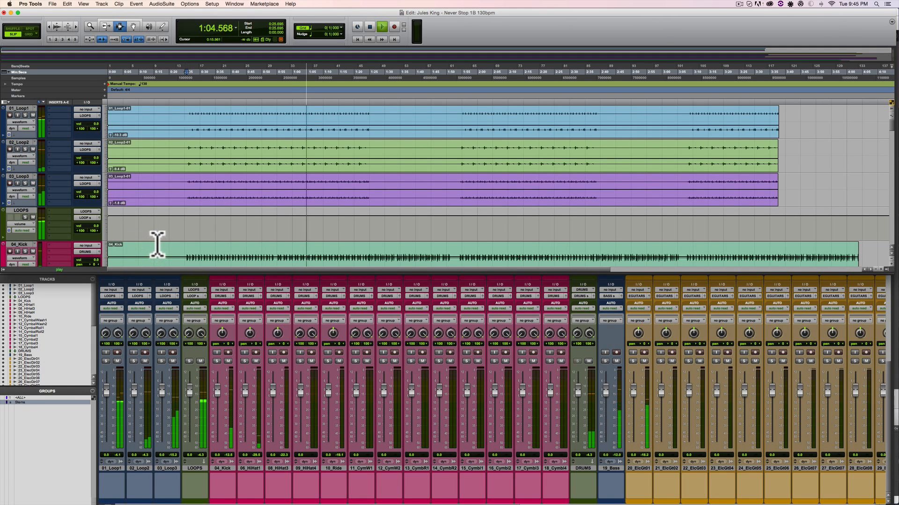
- During playback, set the clip gain of 04_Kick to -5.6 dB and of 06_HiHat1 to +11.2 dB
scroll(156, 244, "down", 3)
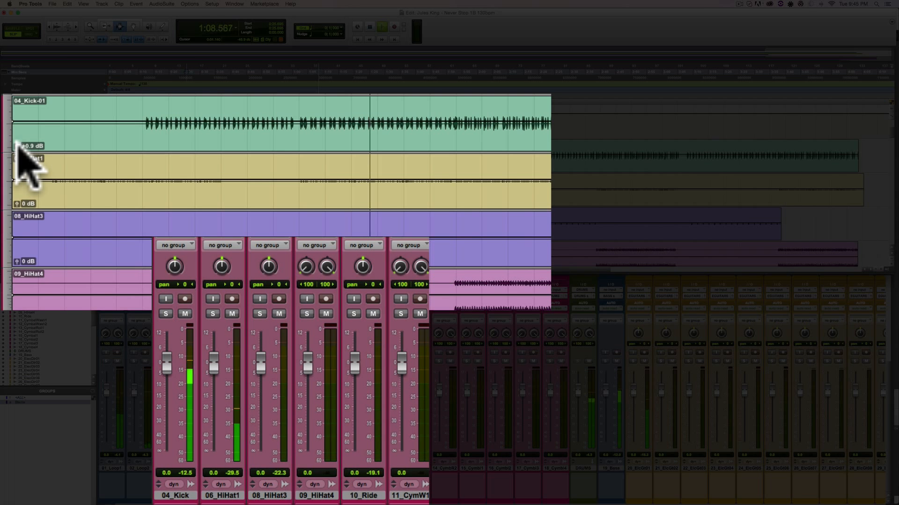
left_click_drag(17, 141, 17, 146)
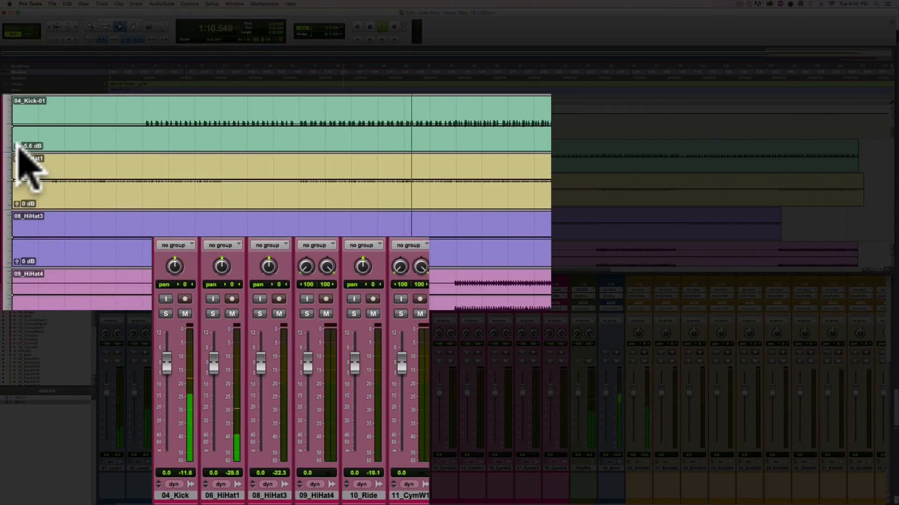
left_click_drag(16, 202, 18, 207)
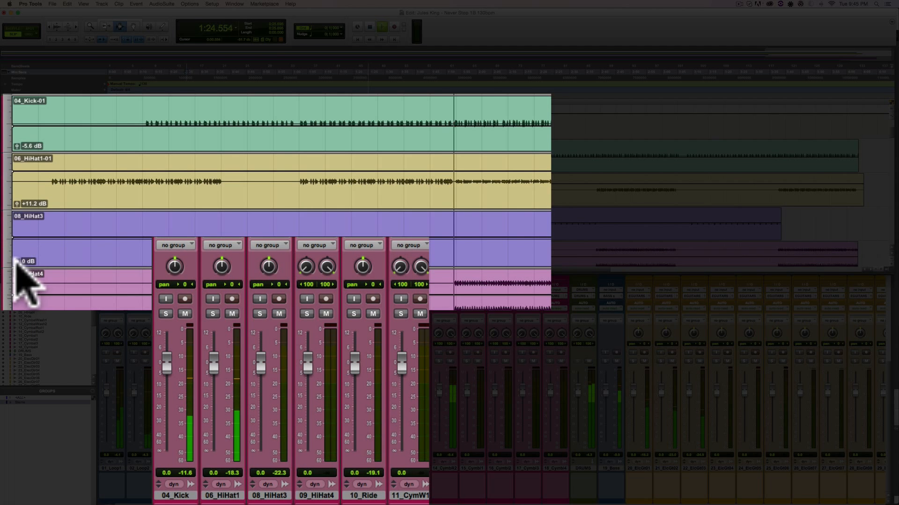
- Play the session from about 2:23 and raise the clip gain of 08_HiHat3 to +6.0 dB
key("space")
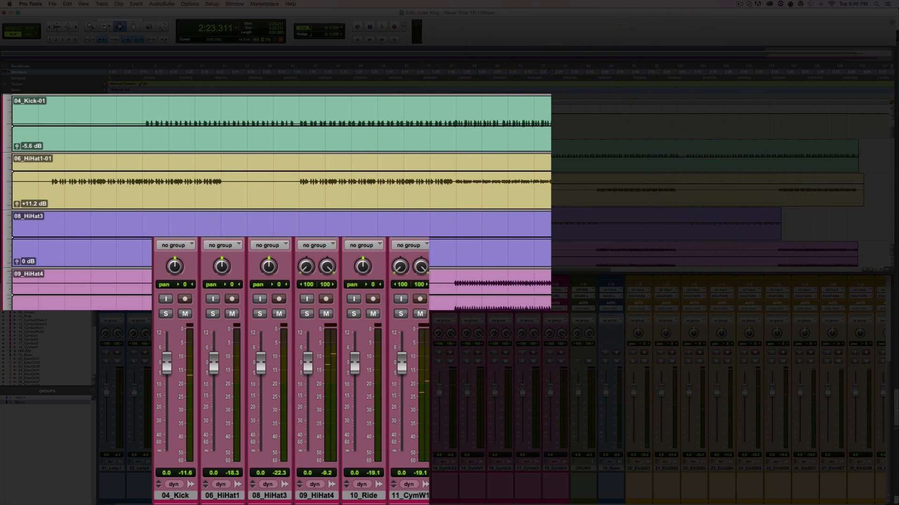
key("space")
left_click_drag(17, 258, 20, 253)
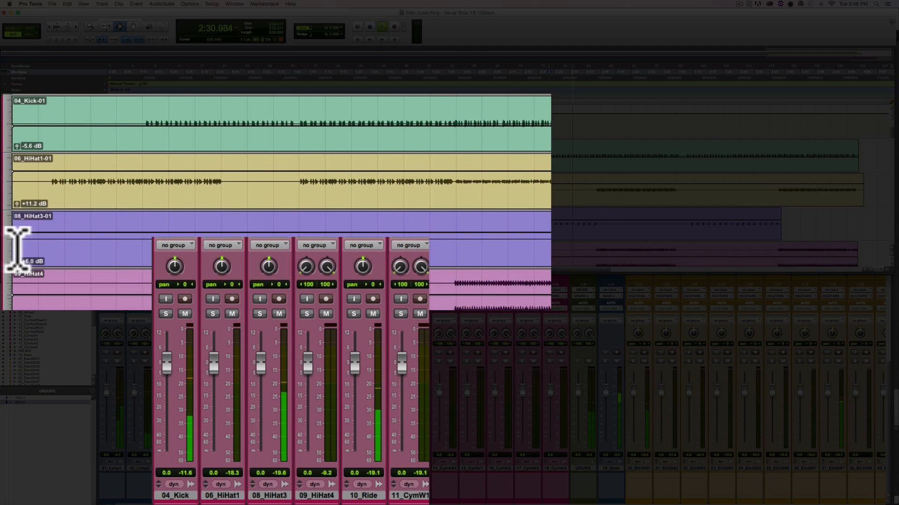
- Play from where the 09_HiHat4 audio begins and lower its clip gain to -11.3 dB
scroll(19, 247, "down", 2)
key("space")
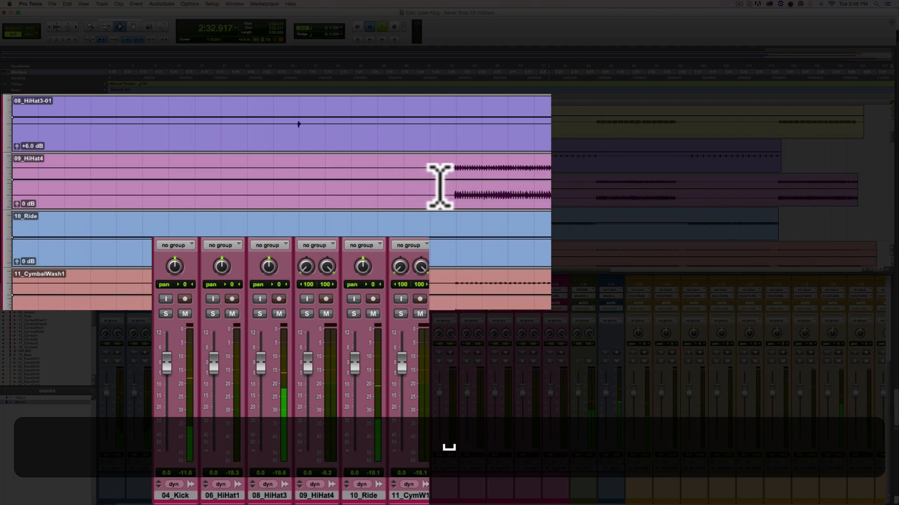
left_click(460, 177)
left_click_drag(18, 202, 21, 218)
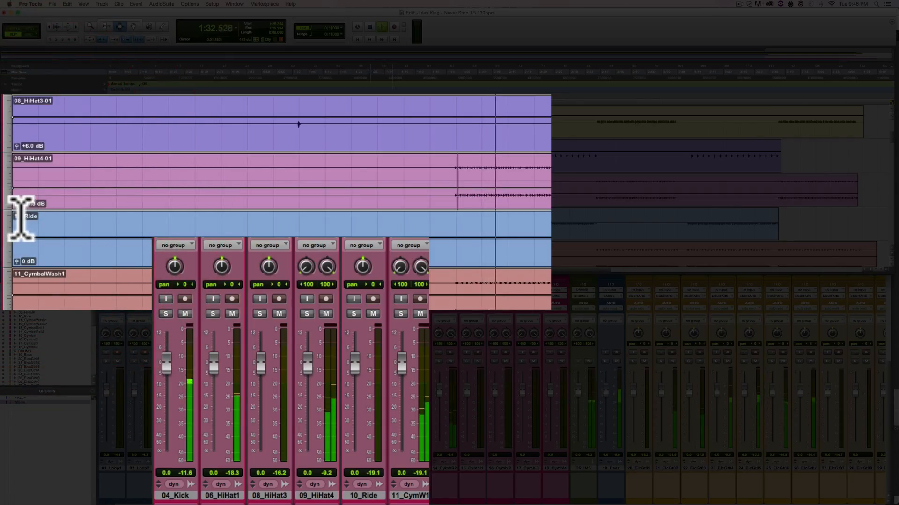
key("space")
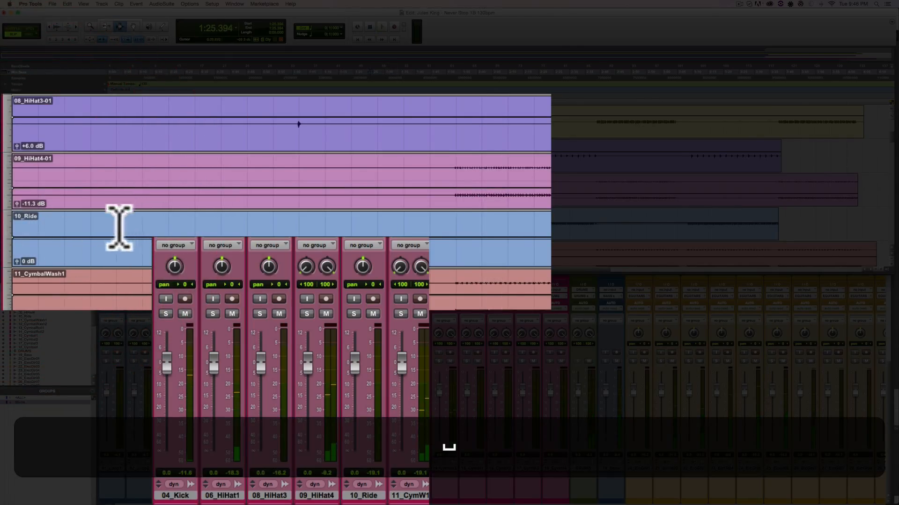
- Play from where the 10_Ride audio begins and raise its clip gain to +2.6 dB
left_click(226, 234)
key("space")
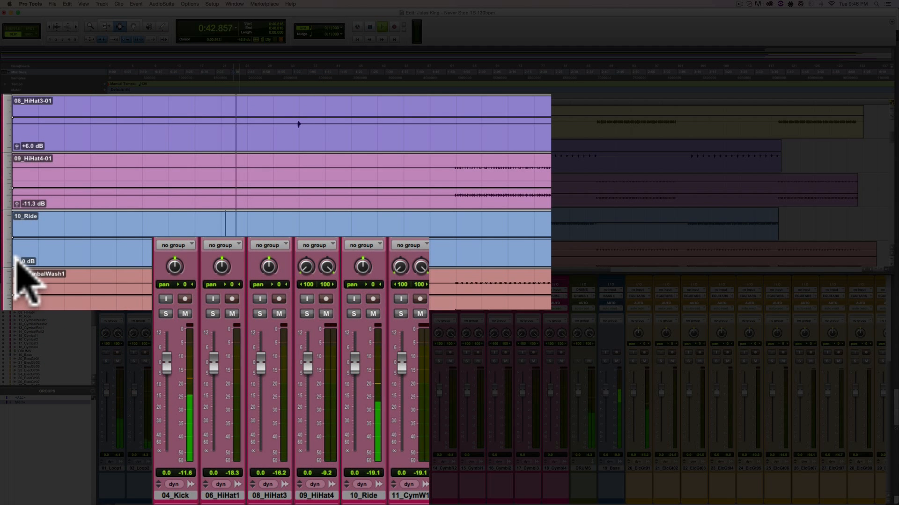
left_click_drag(17, 259, 17, 260)
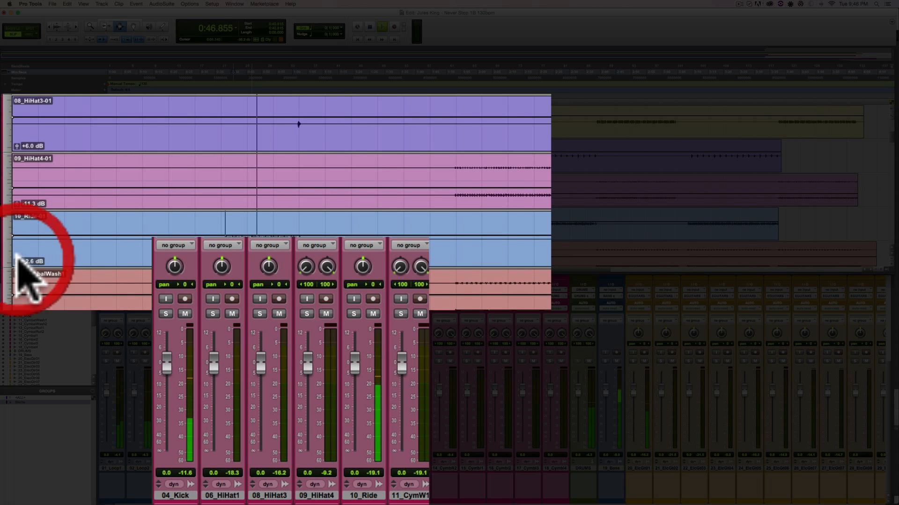
key("space")
- Play from about 1:24, where the 11_CymbalWash1 audio begins, and raise that clip's gain
scroll(65, 263, "down", 2)
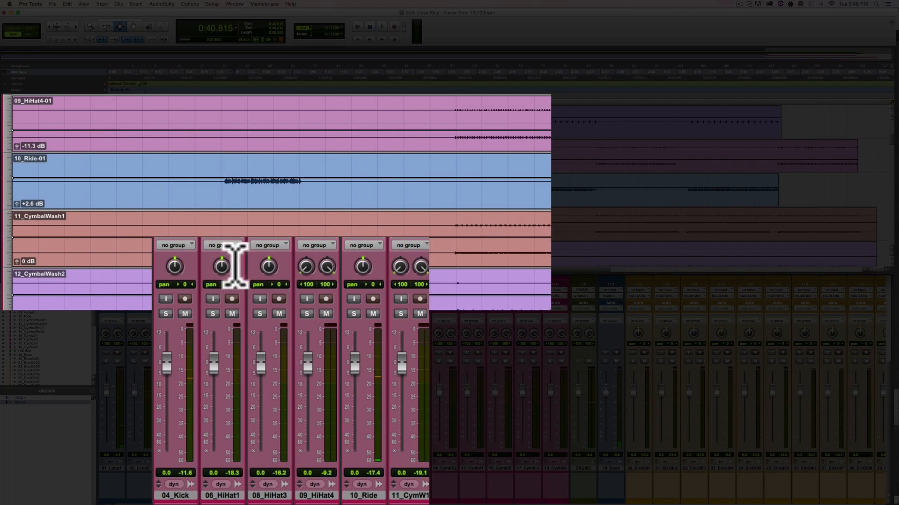
left_click(452, 230)
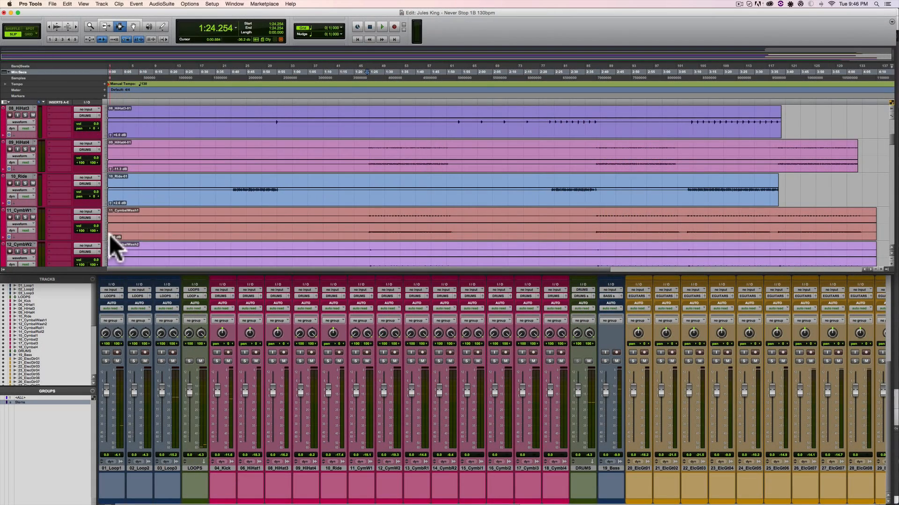
key("space")
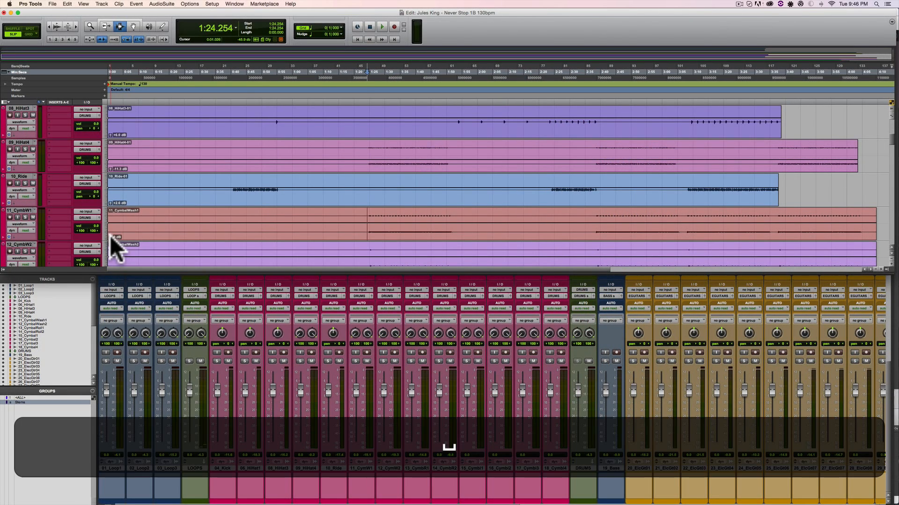
left_click_drag(110, 235, 111, 235)
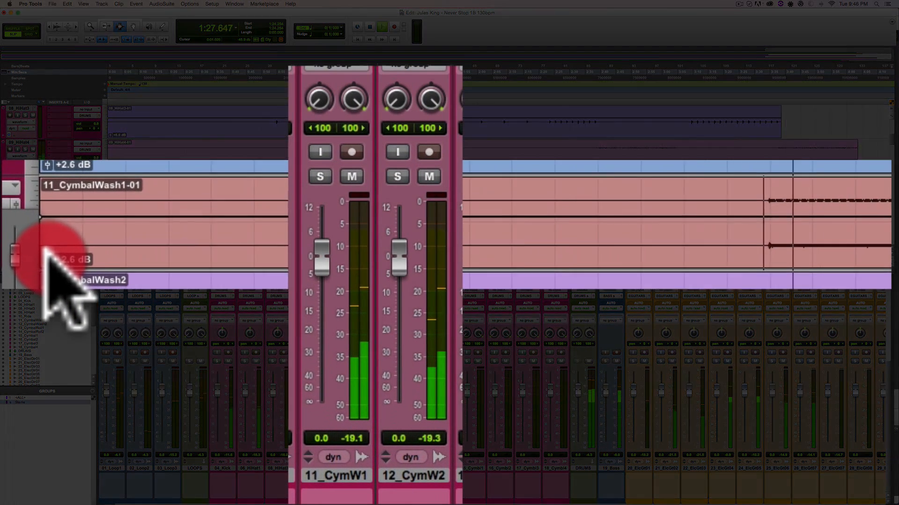
left_click_drag(45, 250, 50, 245)
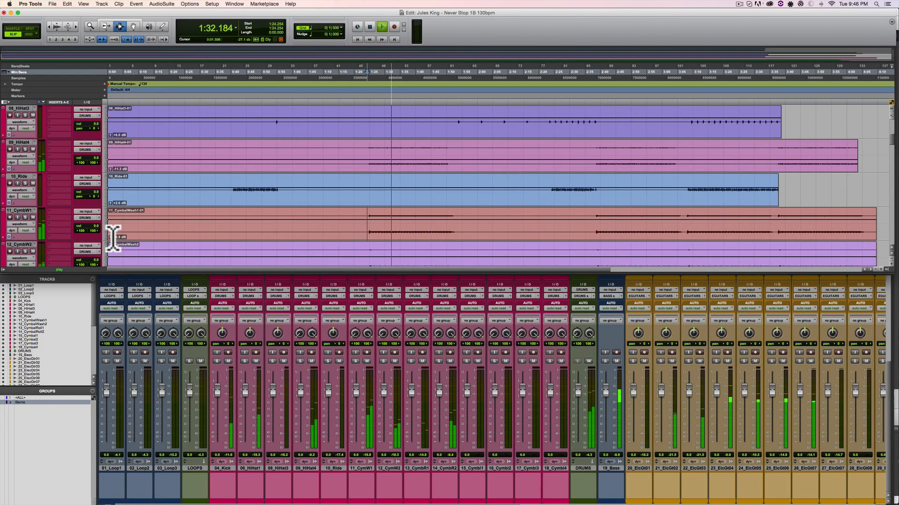
key("space")
- During playback from about 1:24, raise the clip gain of 12_CymbalWash2 to +13.1 dB and of 13_CymbalRoll1 to +3.5 dB
scroll(125, 248, "down", 1)
scroll(125, 248, "down", 1)
key("space")
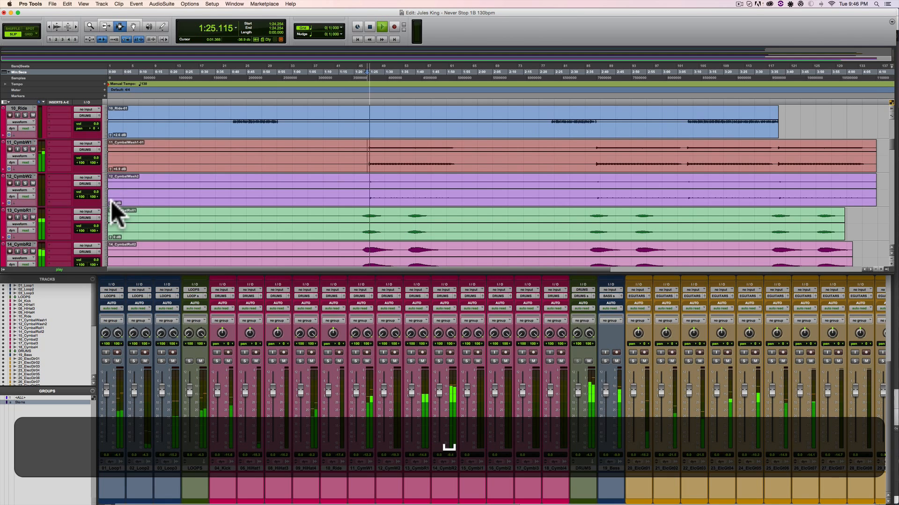
left_click_drag(111, 200, 111, 200)
key("space")
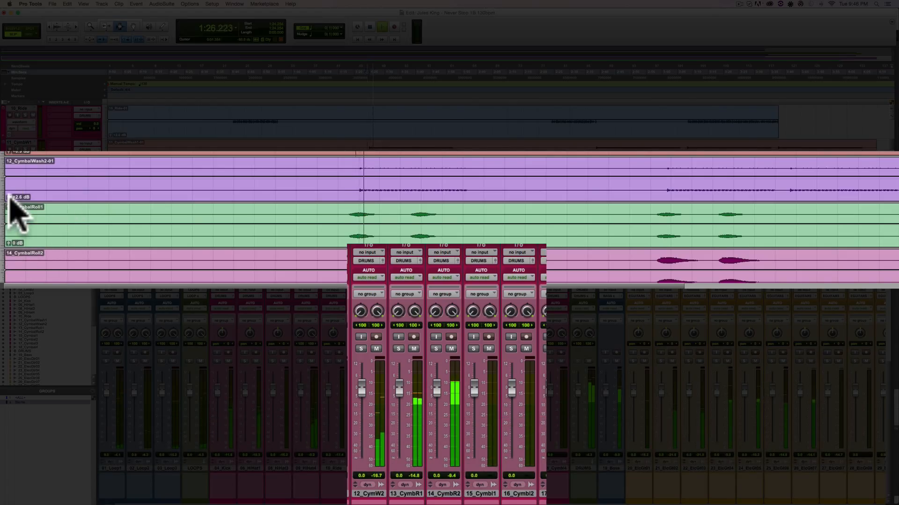
left_click_drag(9, 193, 10, 187)
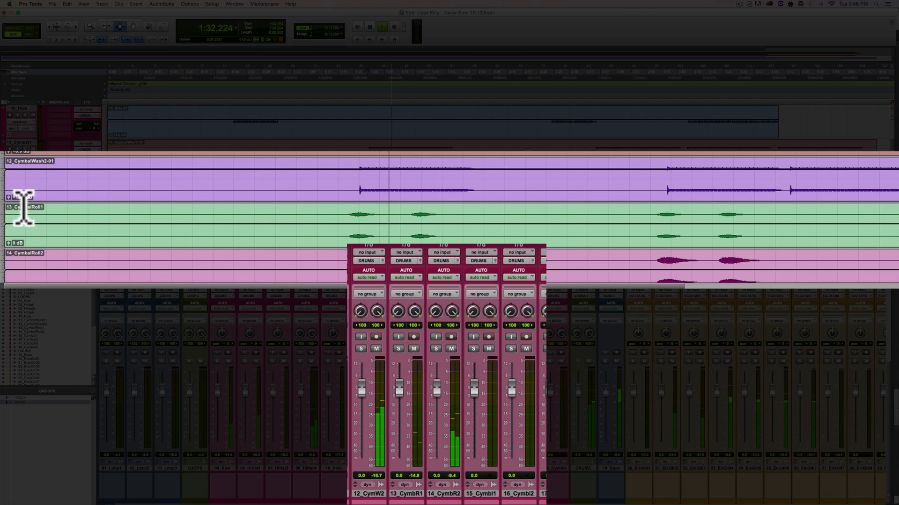
key("space")
key("space")
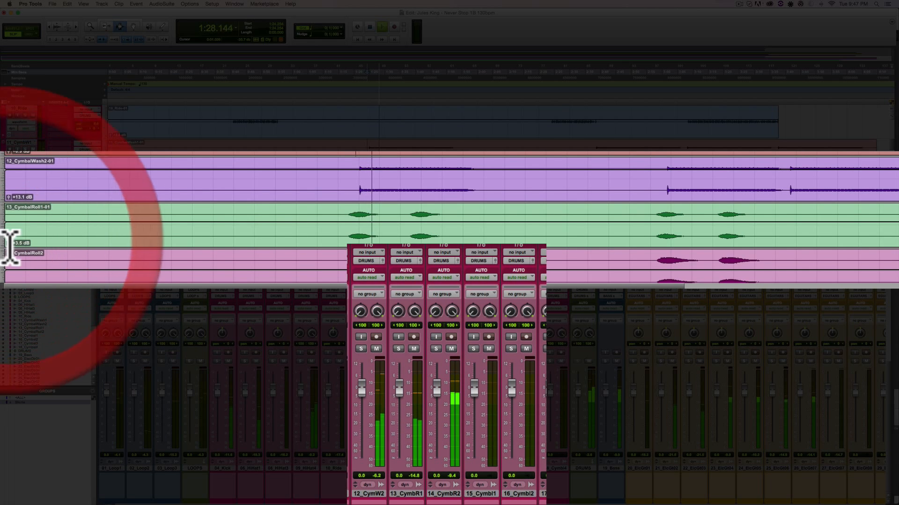
- Replay from about 1:24 and lower the clip gain of 14_CymbalRoll2 to -8.5 dB
scroll(20, 243, "down", 2)
key("space")
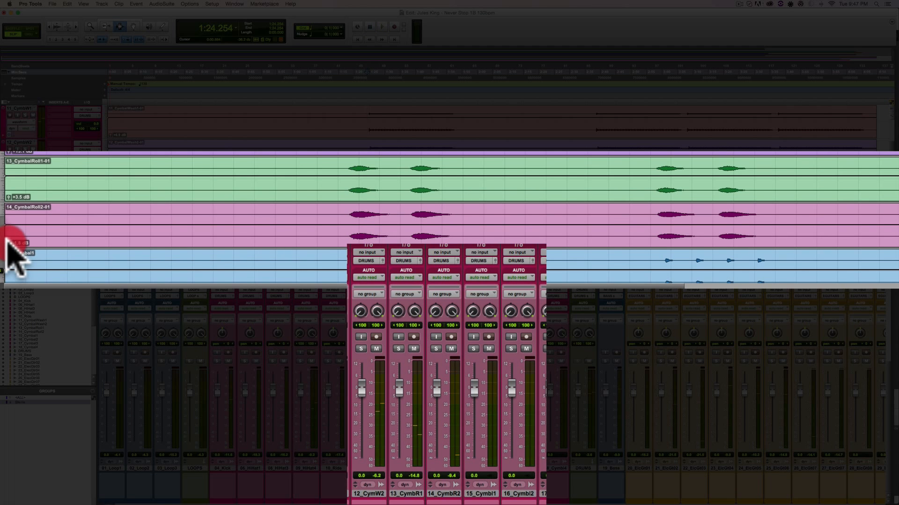
key("space")
left_click_drag(7, 241, 8, 243)
key("space")
key("space")
key("space")
key("space")
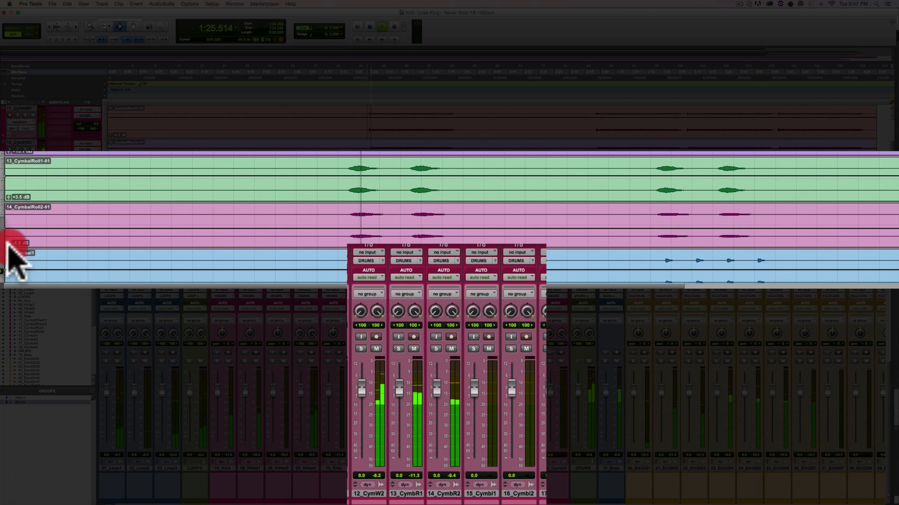
- Lower the clip gain of 13_CymbalRoll1 below 0 dB and replay from about 1:24 to check its level
key("space")
key("space")
left_click_drag(8, 198, 9, 208)
key("space")
key("space")
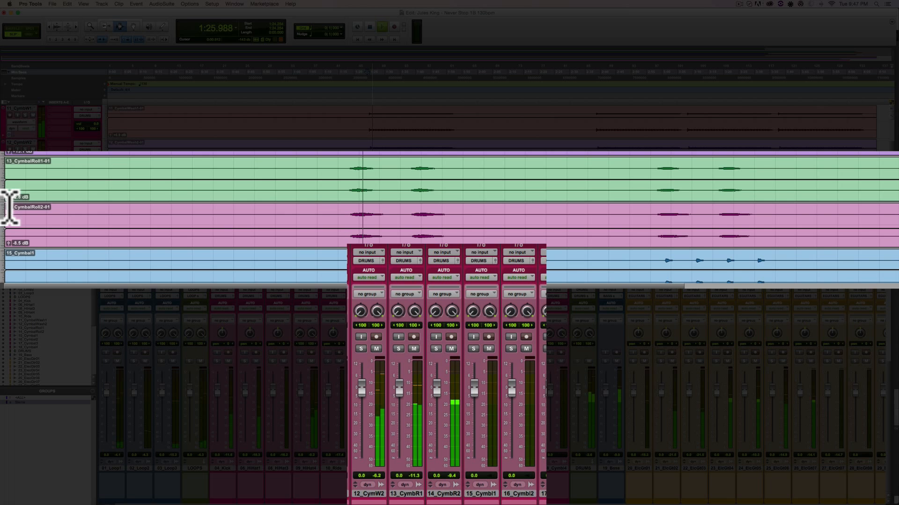
key("space")
key("space")
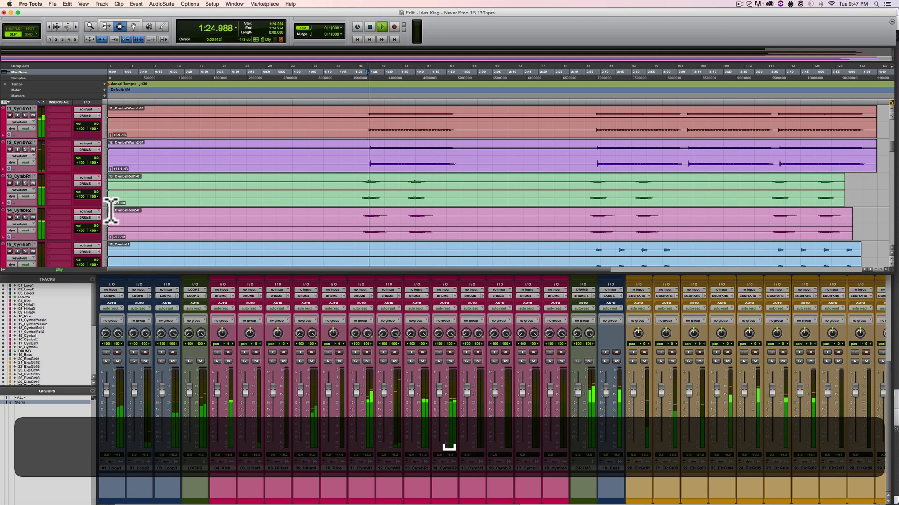
key("space")
key("space")
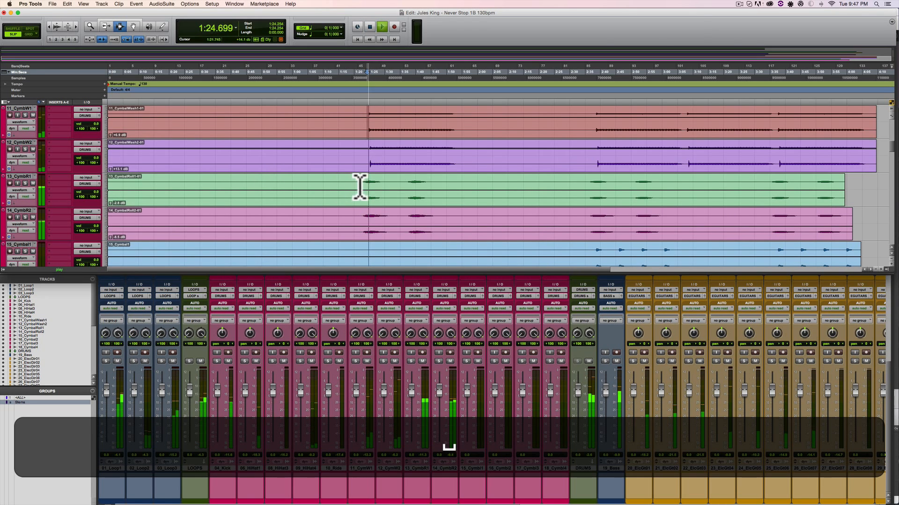
- Place two clip gain breakpoints around the first transient of 12_CymbalWash2, with the waveforms magnified
key("space")
left_click_drag(373, 162, 405, 162)
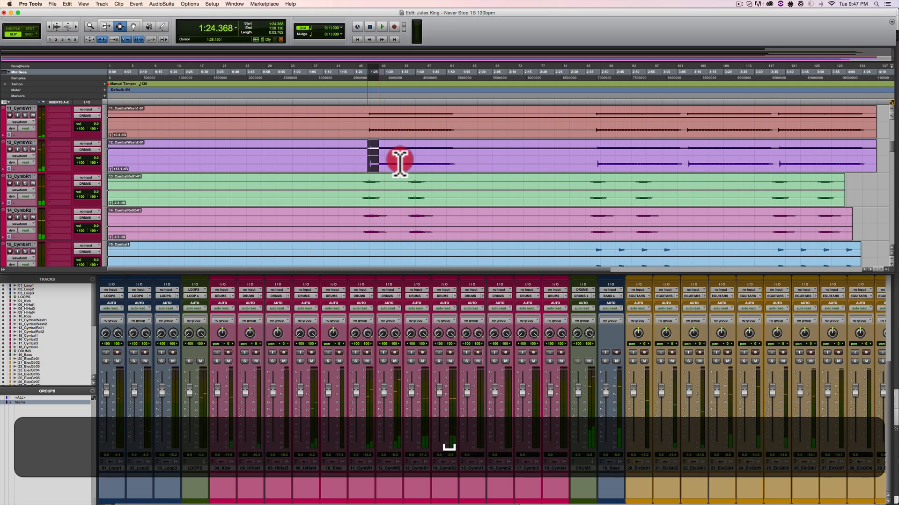
key("alt+f")
left_click(281, 157)
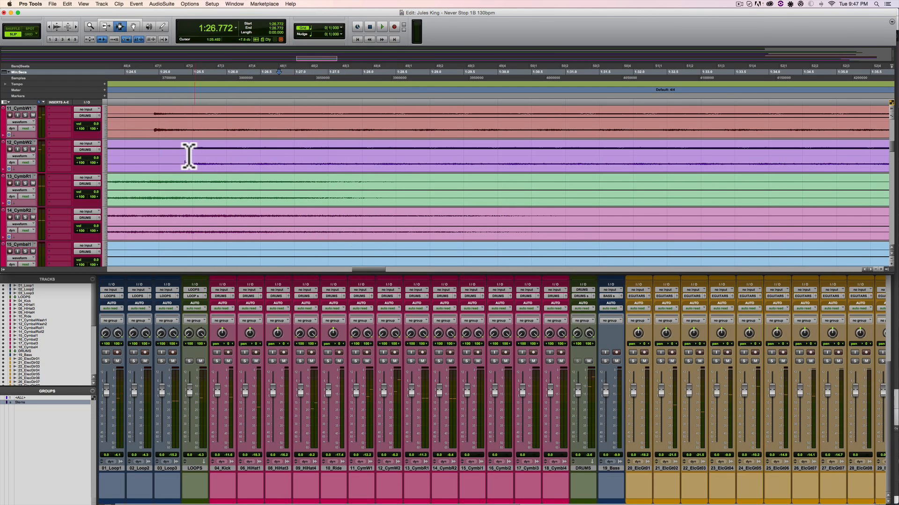
key("F8")
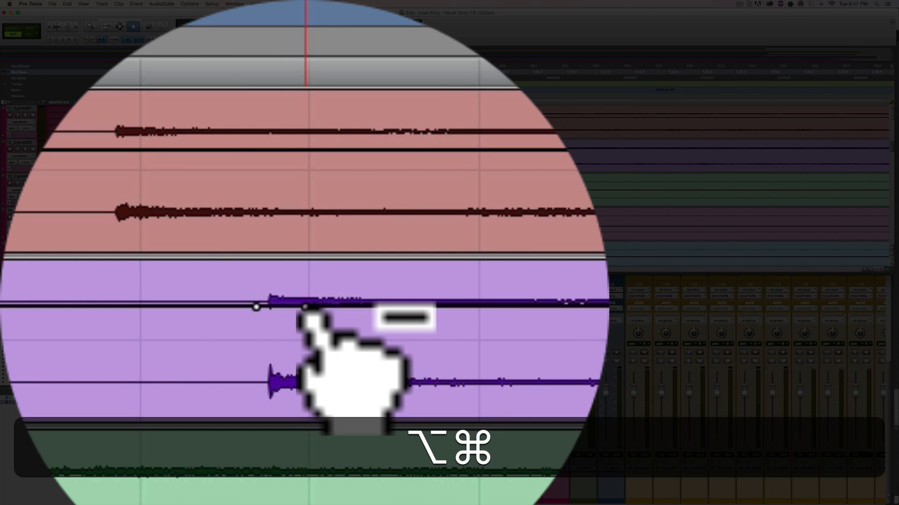
key("alt+super+bracketright")
key("alt+super+bracketright")
key("alt+super+bracketright")
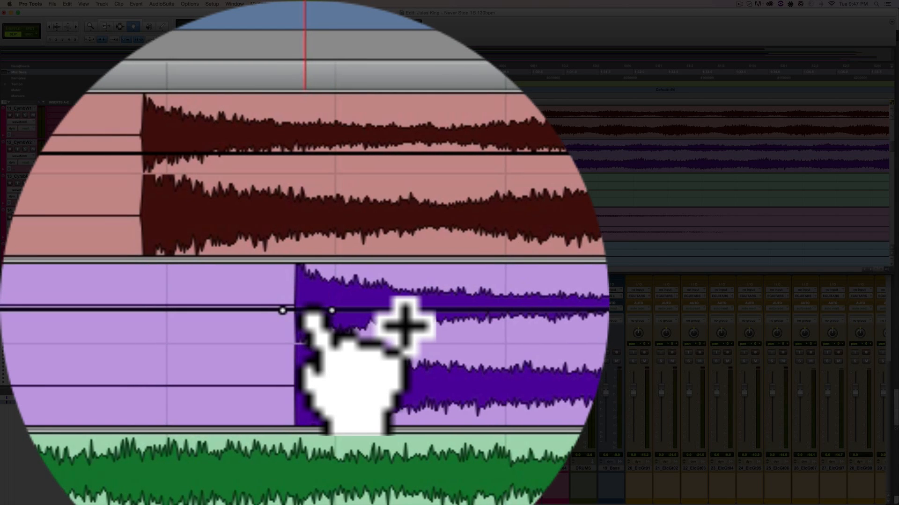
- Add a clip gain breakpoint between the two on 12_CymbalWash2 and pull it down to dip the transient
left_click(308, 305)
left_click_drag(308, 305, 308, 311)
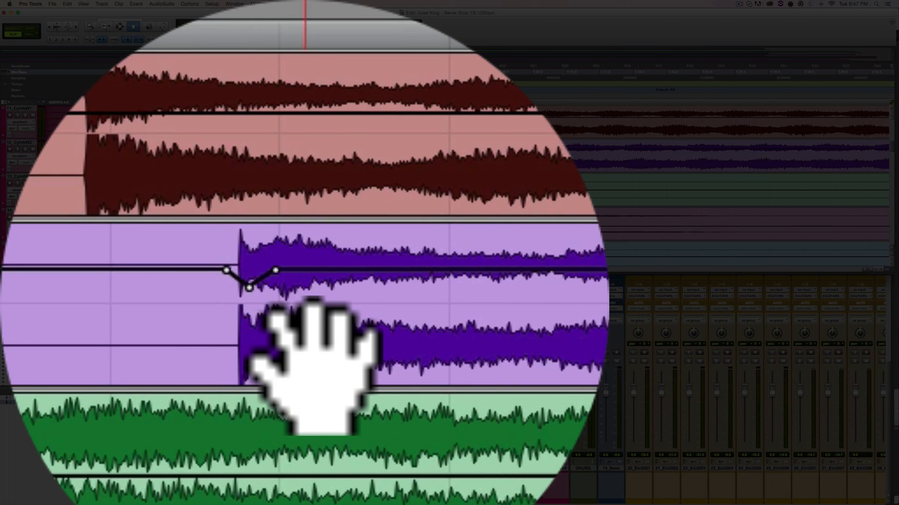
key("F7")
- Play the full-length session view from about 1:23 and check the levels of the cymbal tracks
key("space")
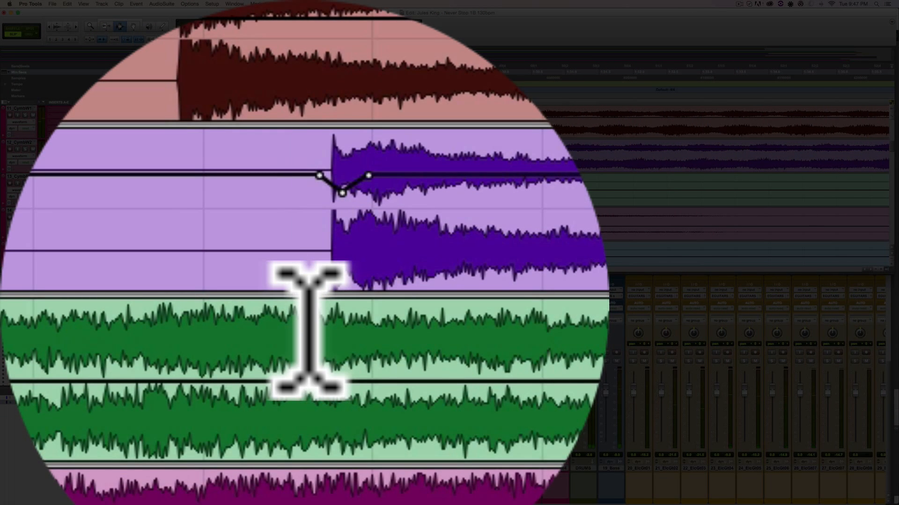
key("alt+a")
left_click(358, 281)
key("space")
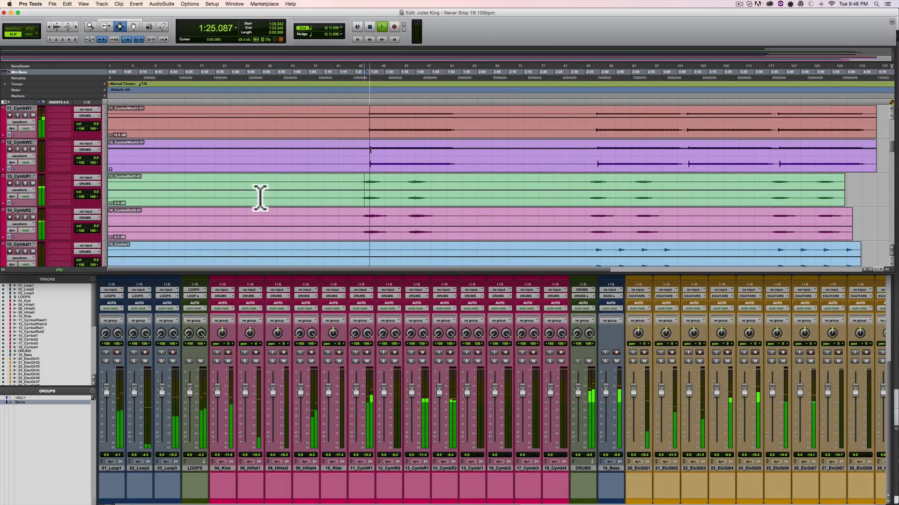
scroll(253, 212, "down", 1)
scroll(253, 213, "up", 4)
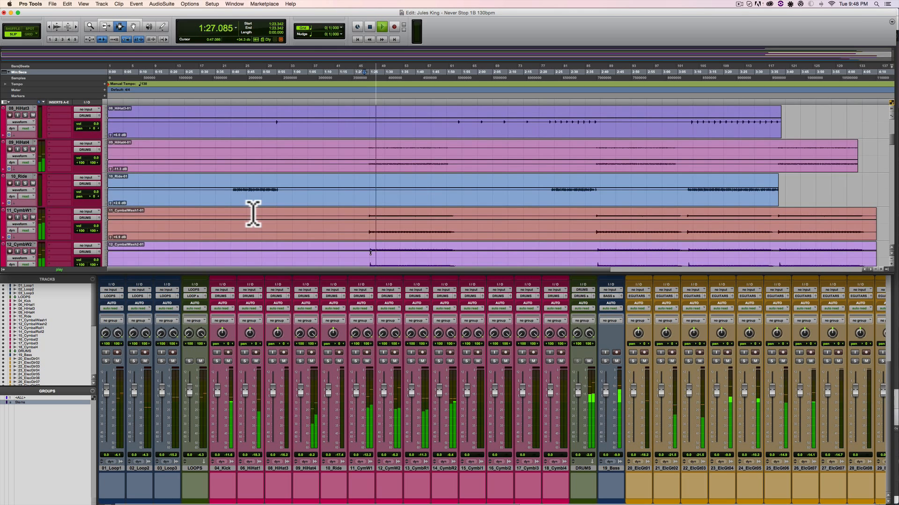
scroll(283, 200, "down", 6)
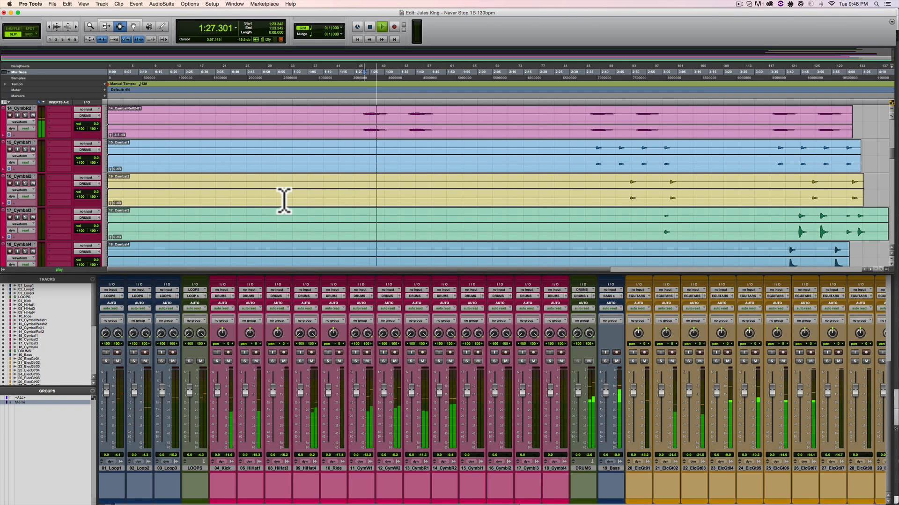
key("space")
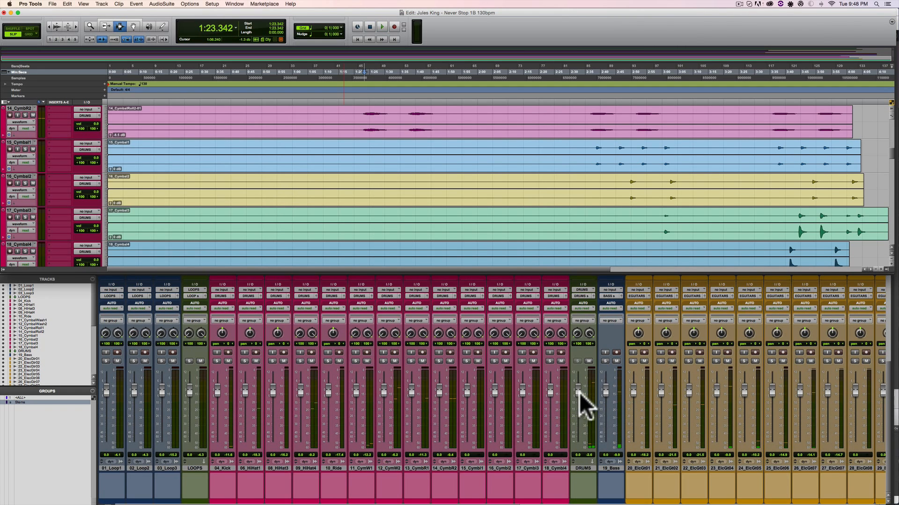
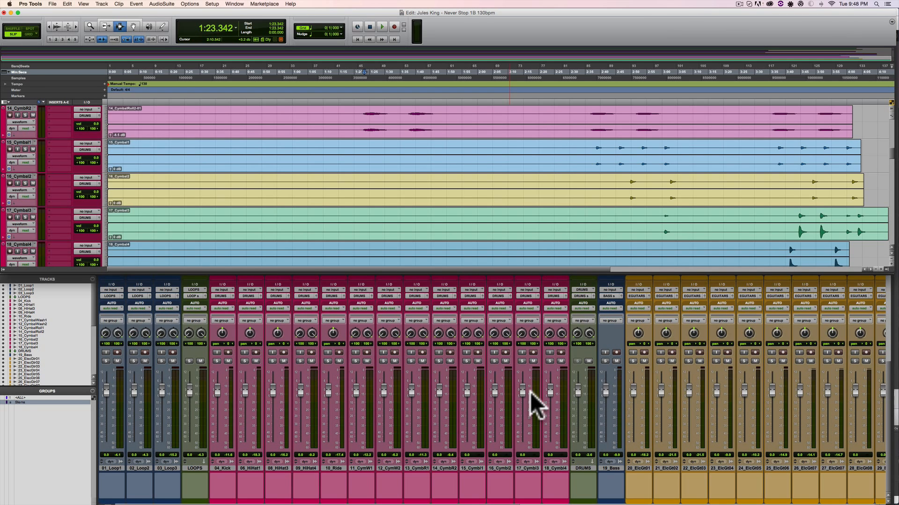
- Play repeatedly from about 2:37, where the 15_Cymbal1 audio begins, and check its meter level
left_click(593, 150)
key("space")
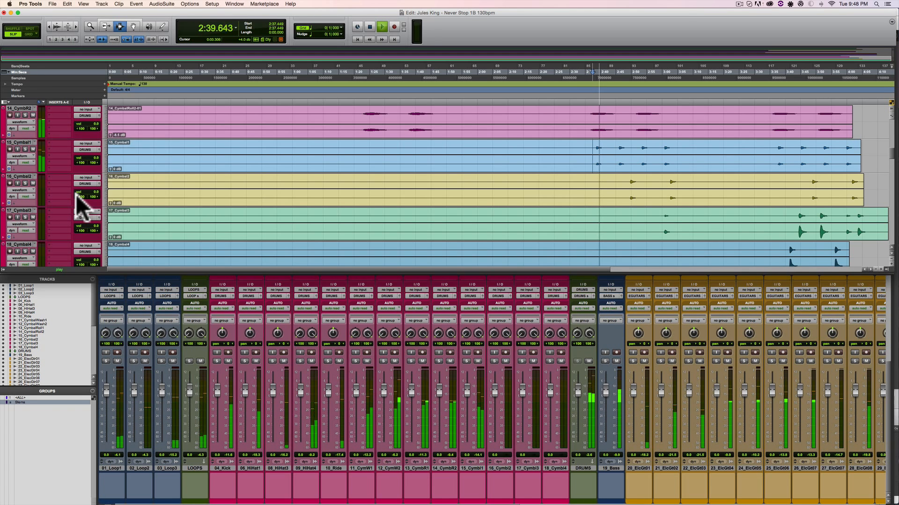
key("space")
key("space")
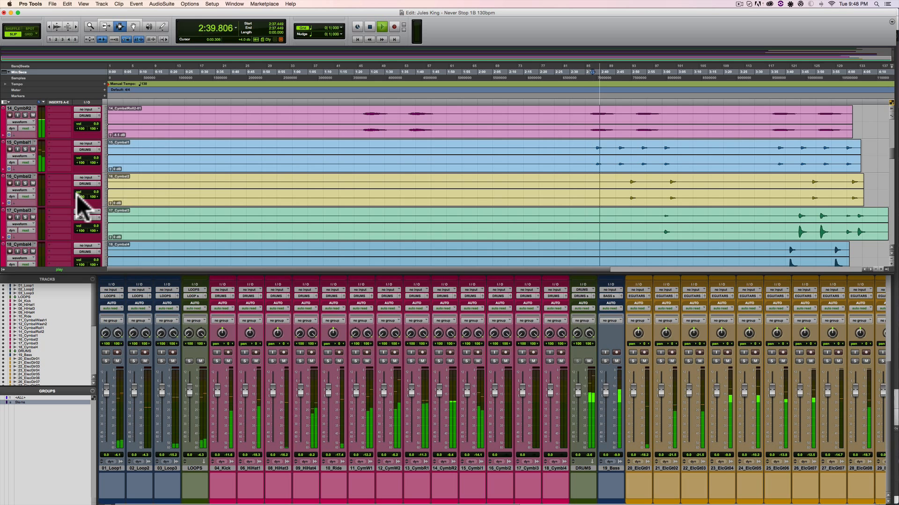
key("space")
key("space")
key("space")
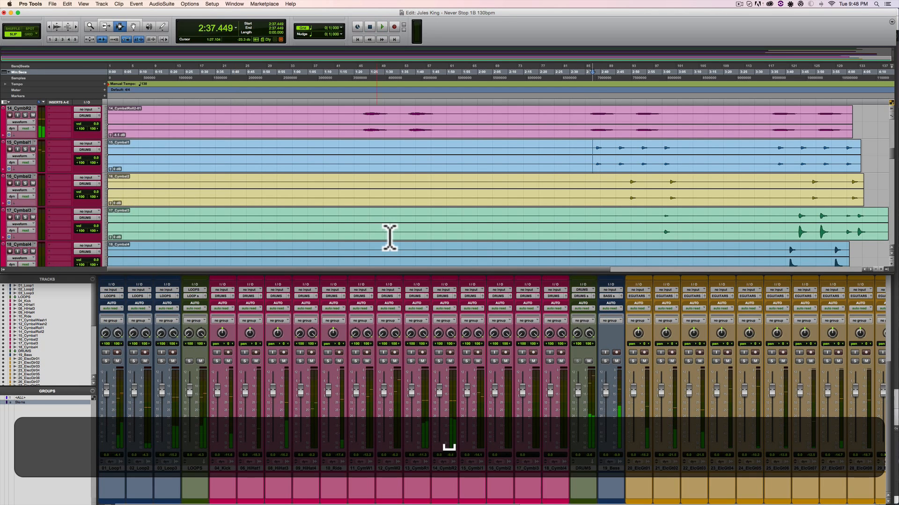
- Play from about 2:49, where the 16_Cymbal2 audio begins, and lower that clip's gain
left_click(629, 183)
key("space")
key("space")
key("space")
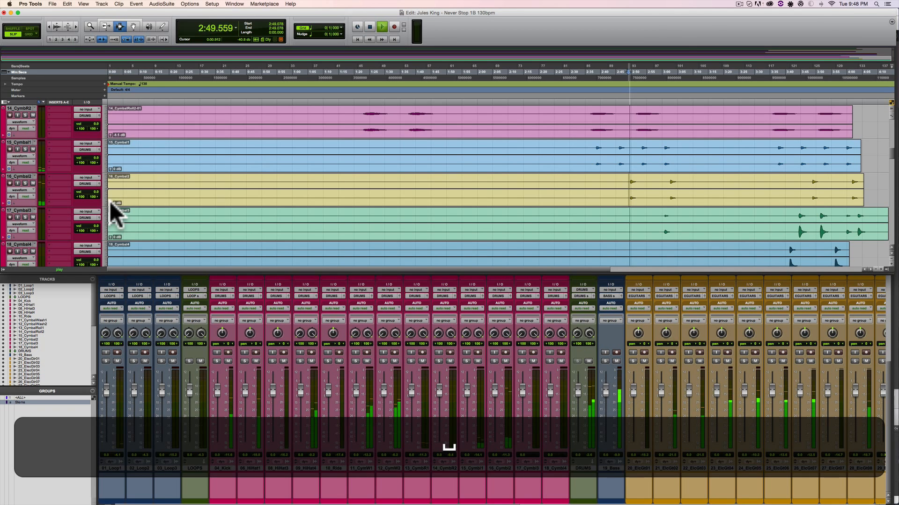
key("space")
left_click(109, 201)
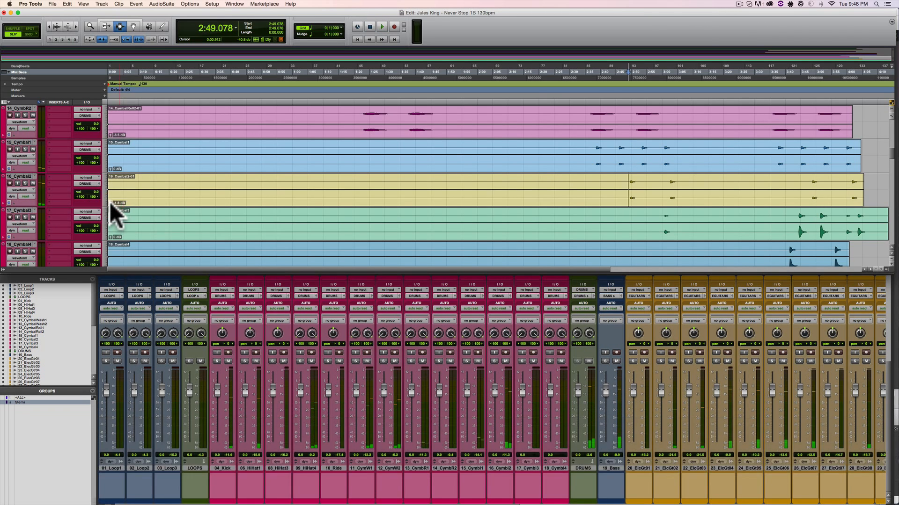
key("space")
key("space")
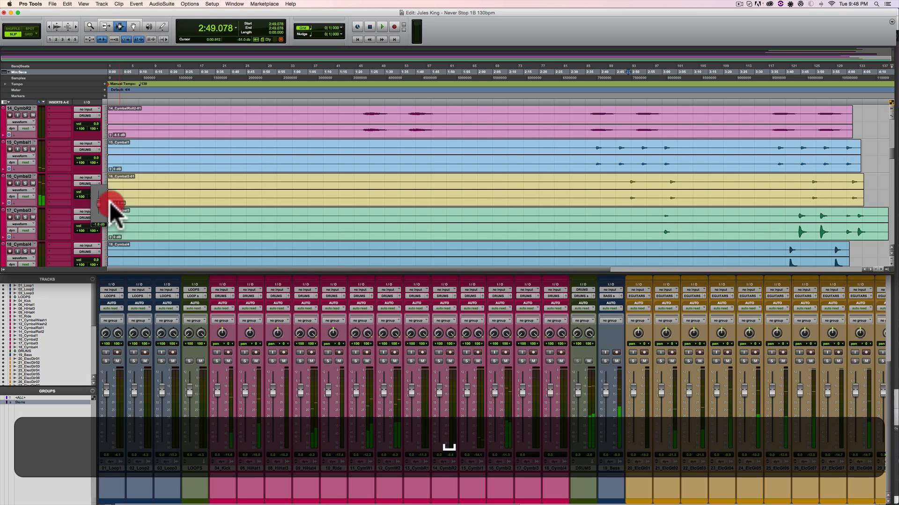
left_click(109, 203)
key("space")
key("space")
- Lower the clip gain of 15_Cymbal1 with the Trim tool and play again from about 2:49
key("F6")
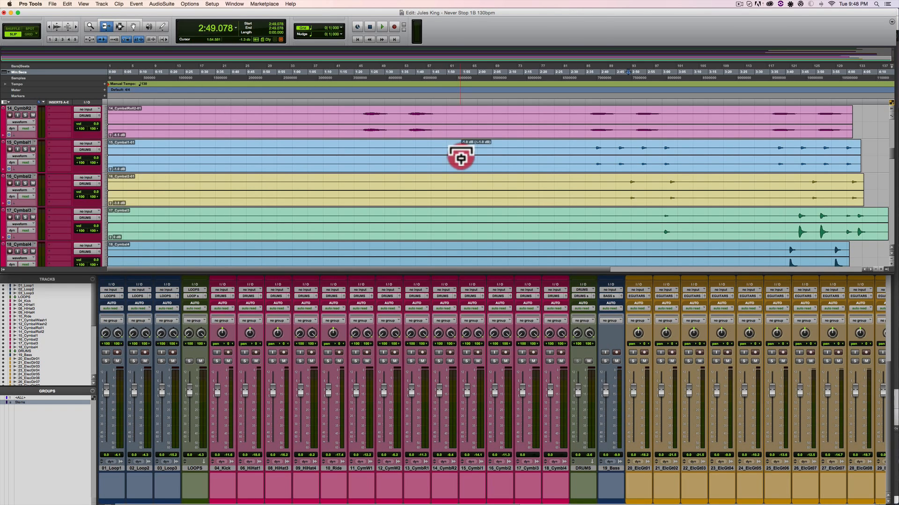
key("space")
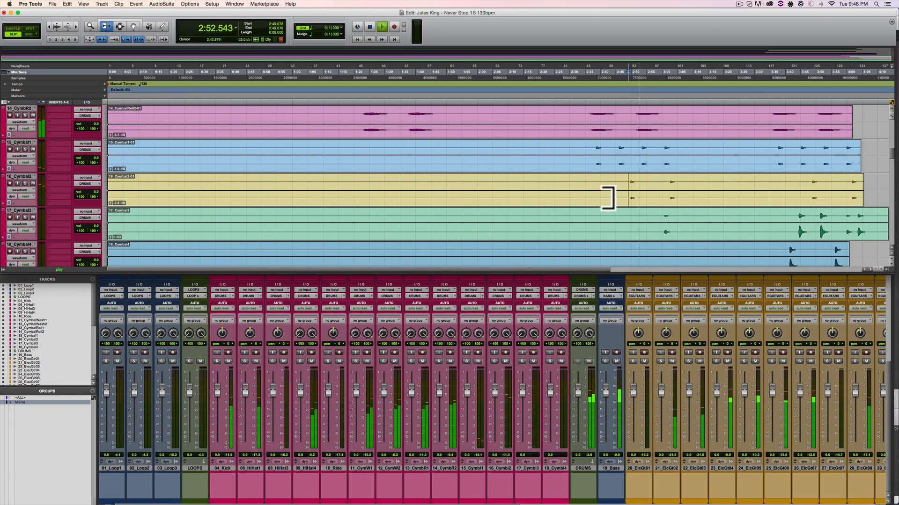
- Play again from about 2:49 and check the levels of 15_Cymbal1 and 16_Cymbal2
key("space")
key("space")
key("space")
- Play from about 3:00 and repeatedly from about 3:43, where the 17_Cymbal3 audio occurs, and check its meter level
scroll(662, 384, "right", 4)
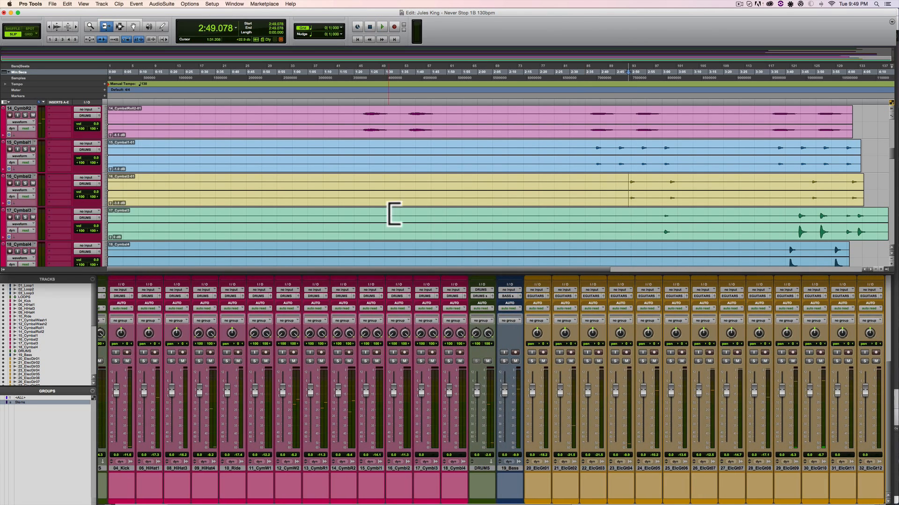
scroll(330, 228, "down", 3)
scroll(331, 229, "up", 3)
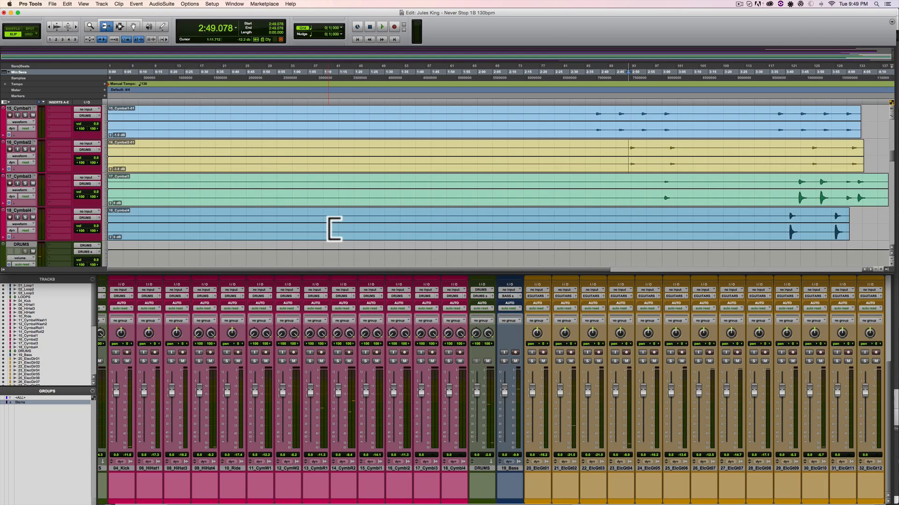
key("F7")
left_click(662, 216)
key("space")
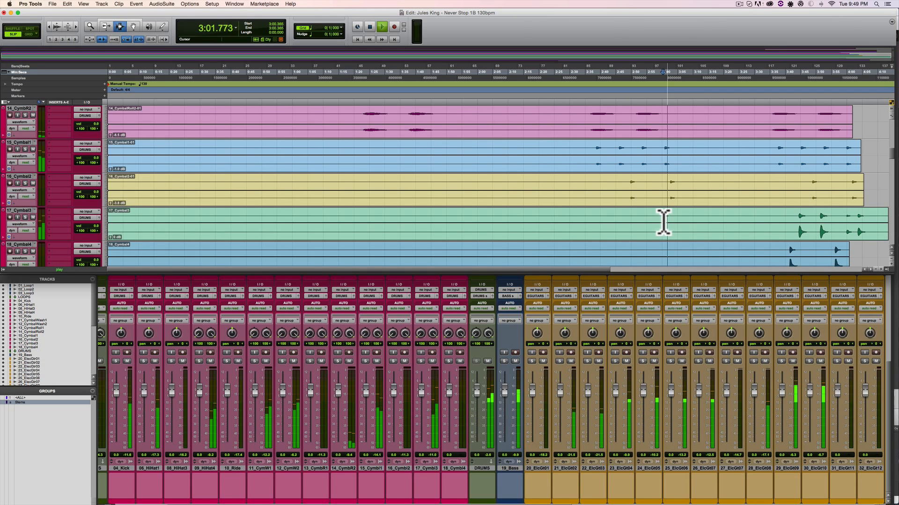
key("space")
left_click(795, 232)
key("space")
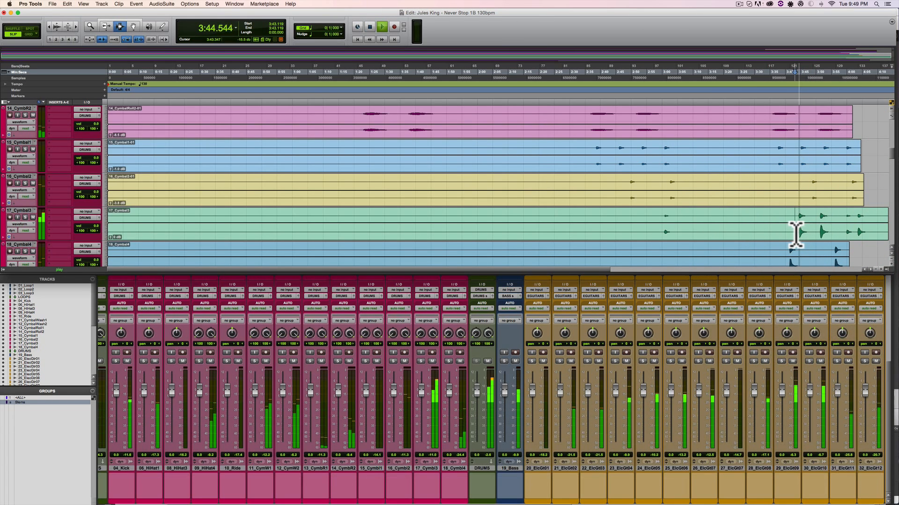
key("space")
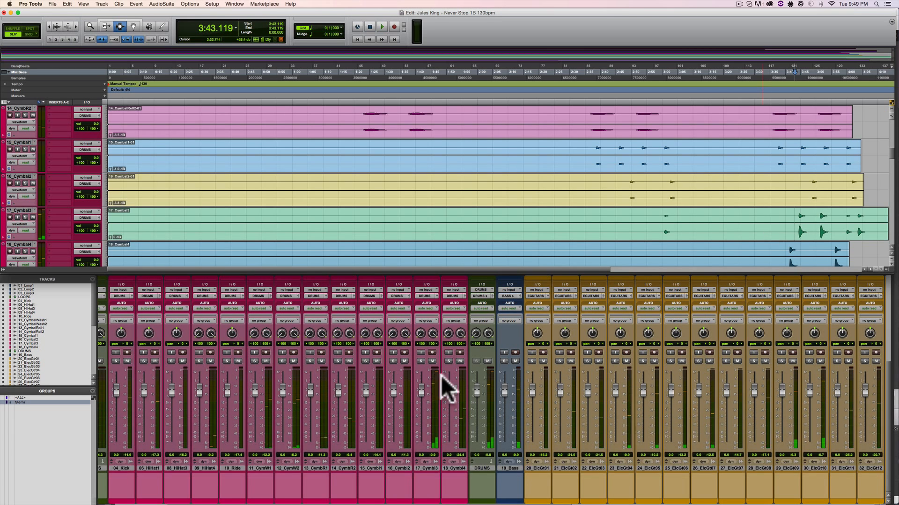
key("space")
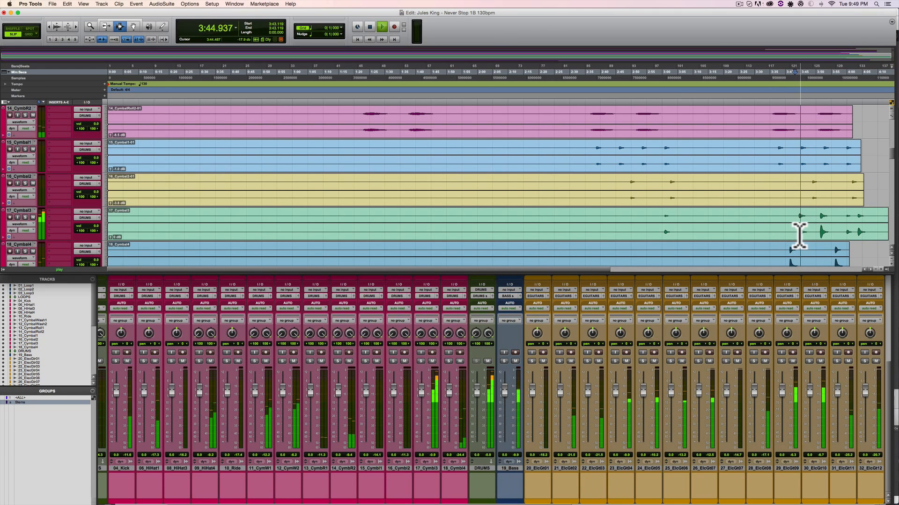
key("space")
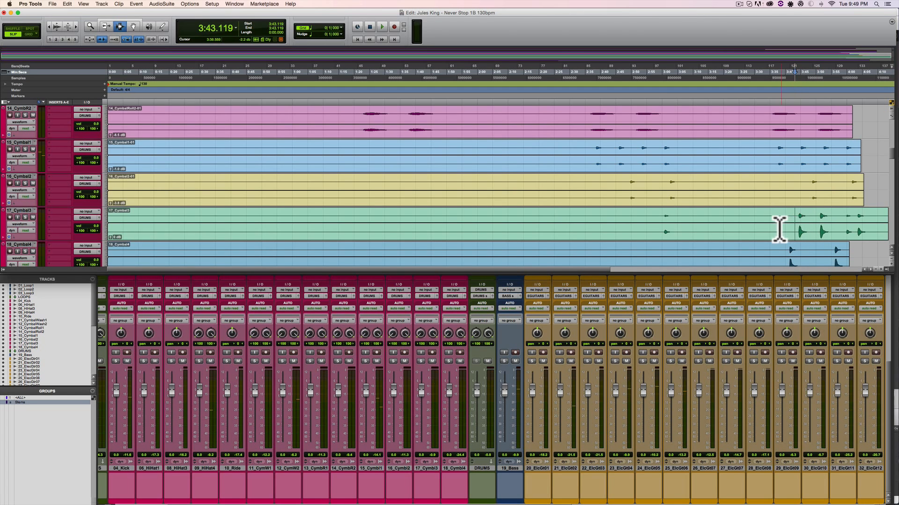
- Lower the clip gain of 17_Cymbal3 with the Trim tool and replay from about 3:43 to check its level
key("F6")
key("space")
left_click_drag(753, 227, 752, 230)
key("space")
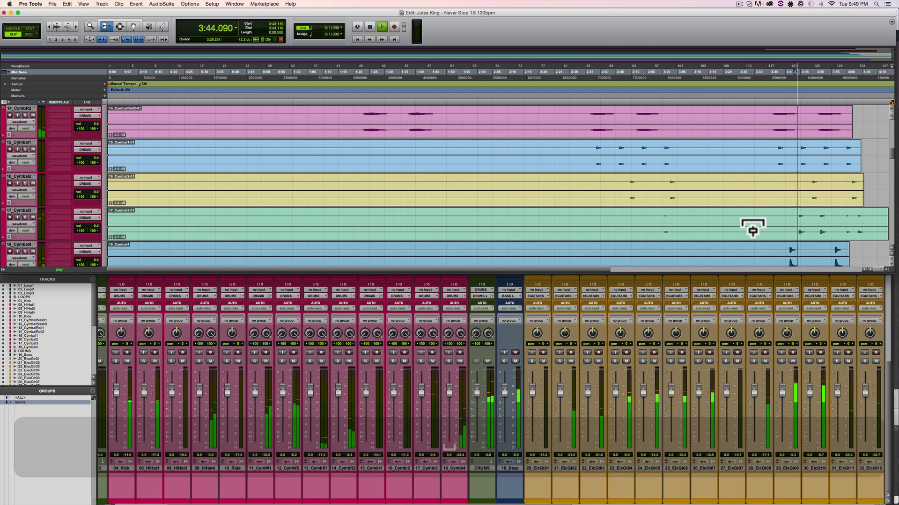
key("space")
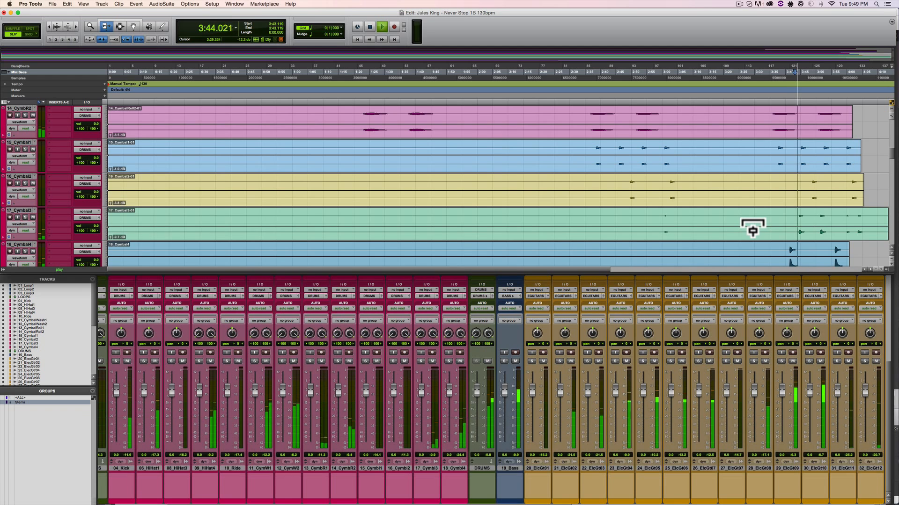
key("space")
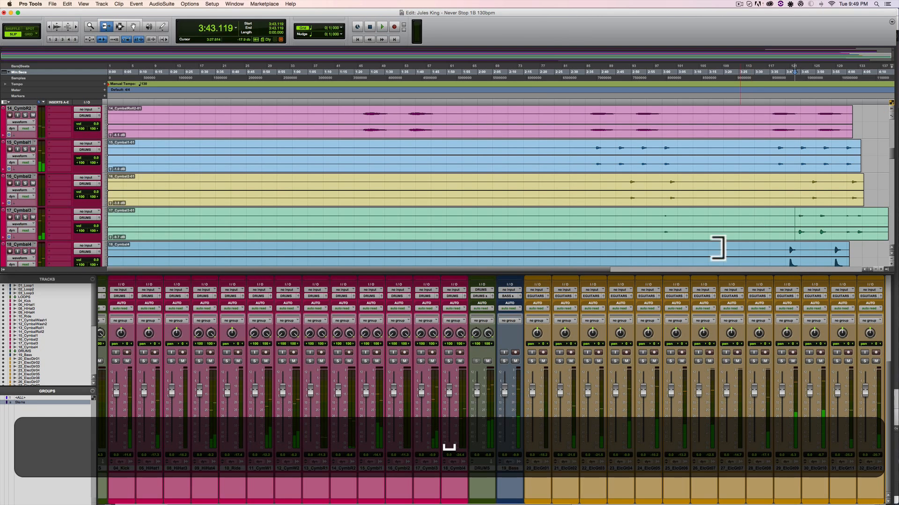
- Play from about 3:41, where the 18_Cymbal4 audio begins, and check its meter level
scroll(705, 228, "down", 2)
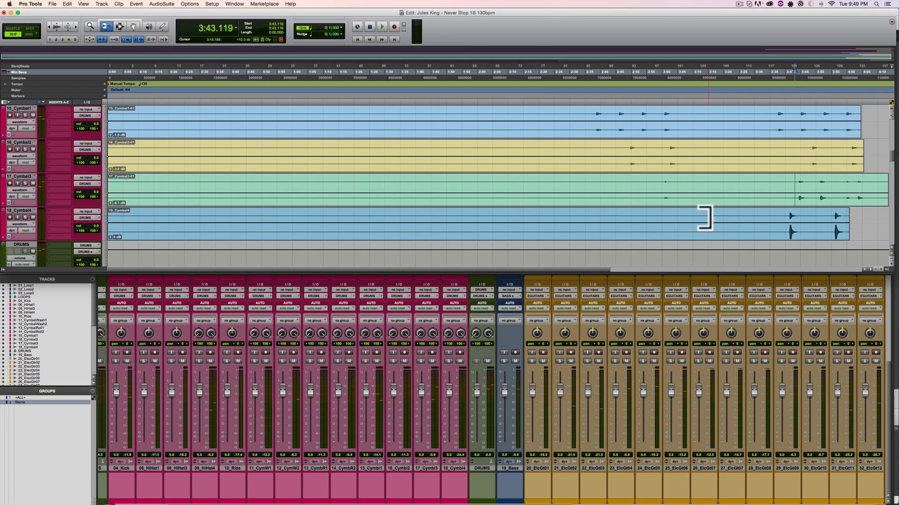
key("F7")
left_click(788, 223)
key("space")
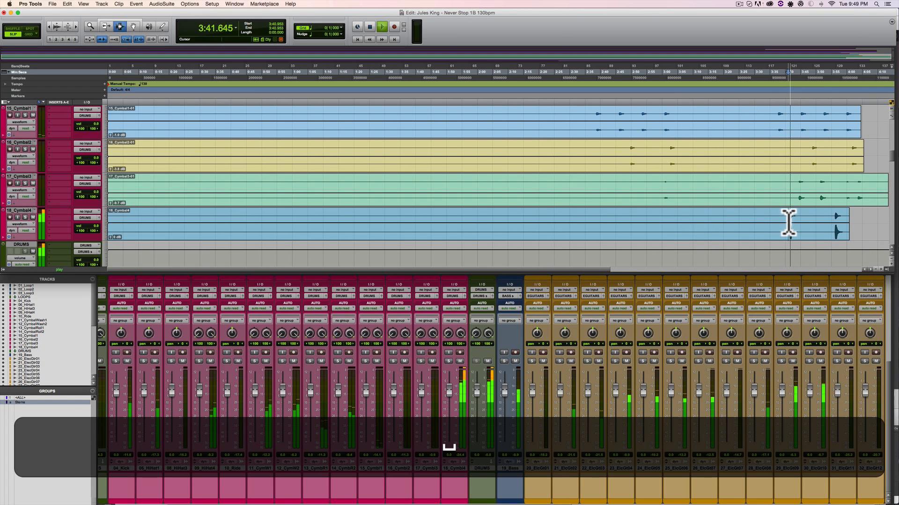
key("space")
- Clear the 18_Cymbal4 meter and lower that clip's gain to about -13 dB with the Trim tool, replaying from about 3:41
key("F6")
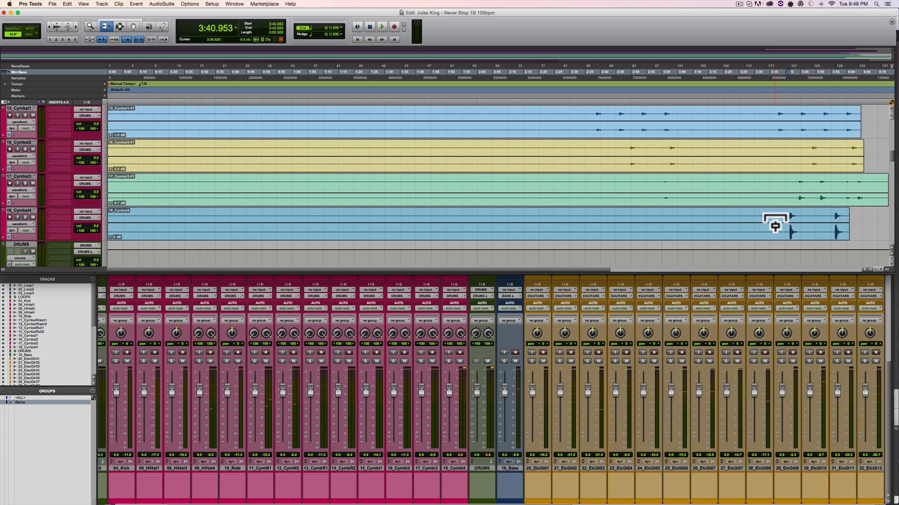
left_click(455, 464)
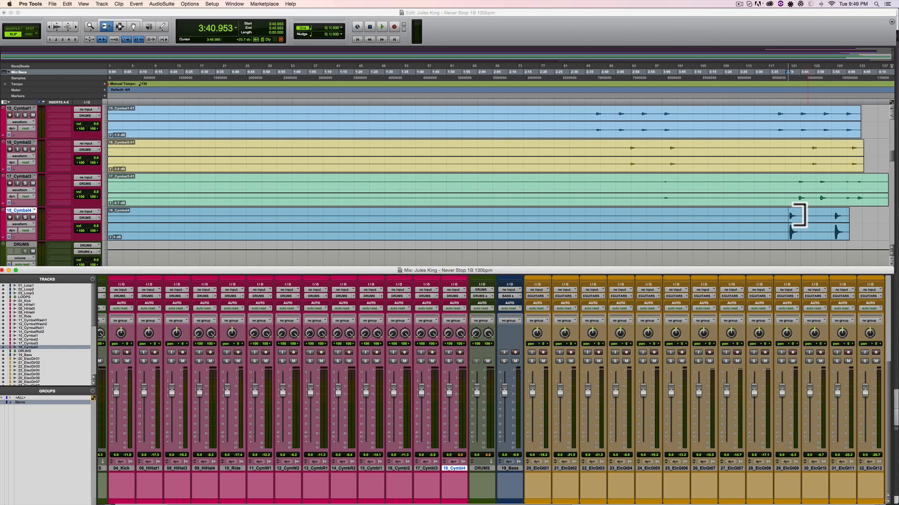
key("space")
left_click_drag(781, 226, 782, 230)
key("space")
key("space")
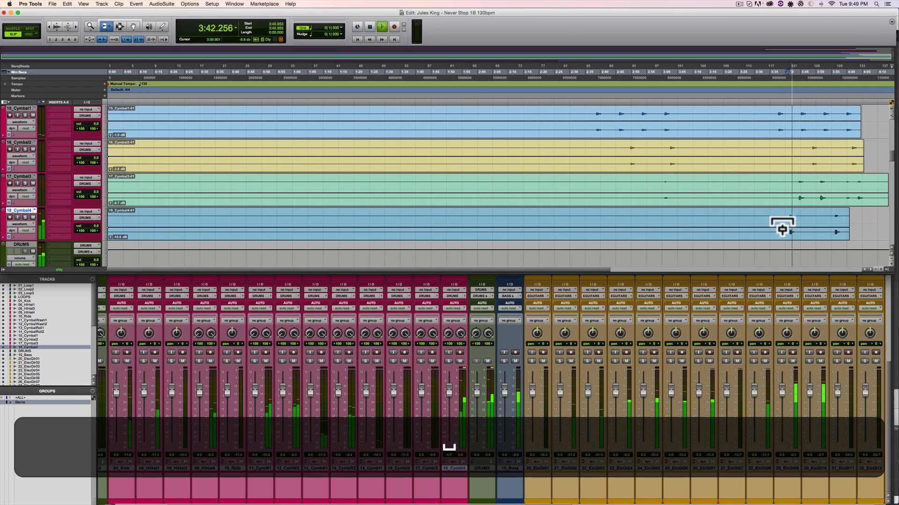
left_click_drag(782, 230, 782, 231)
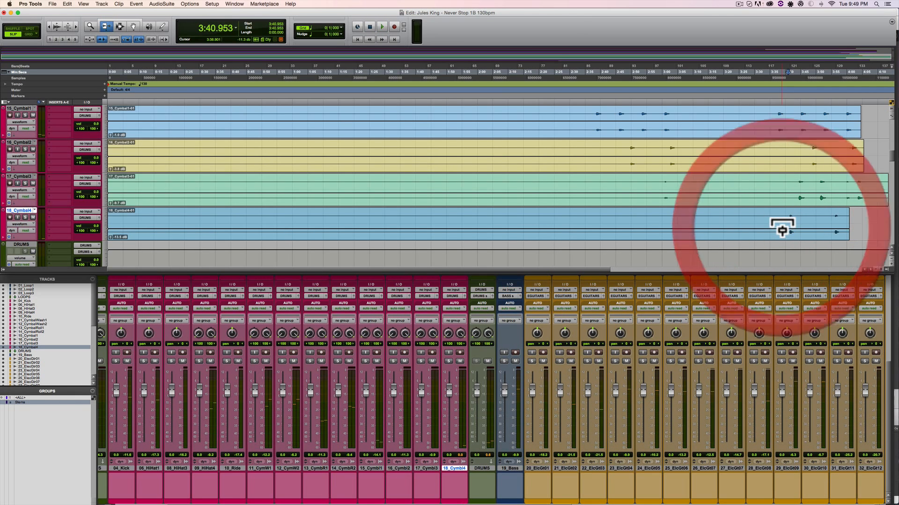
key("space")
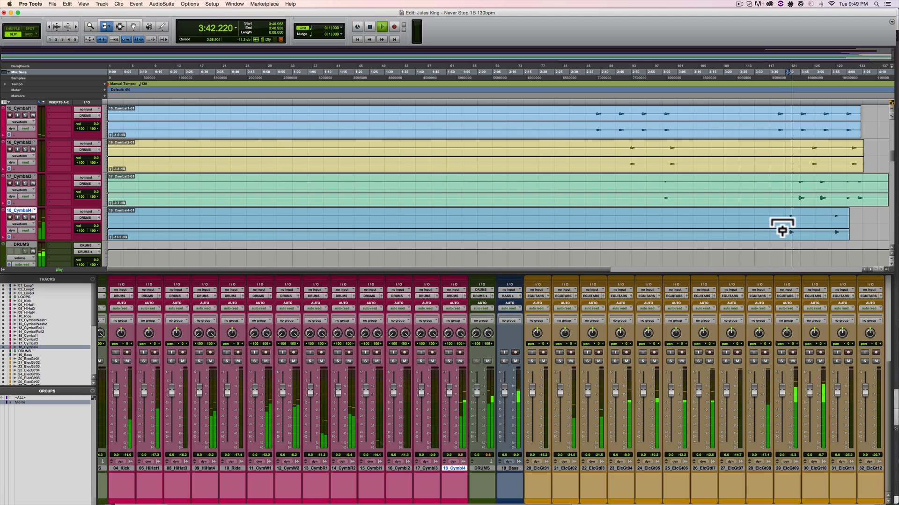
key("space")
- Place the edit cursor at about 1:30 on the 19_Bass track with the Selector tool
scroll(724, 204, "down", 5)
scroll(725, 204, "up", 1)
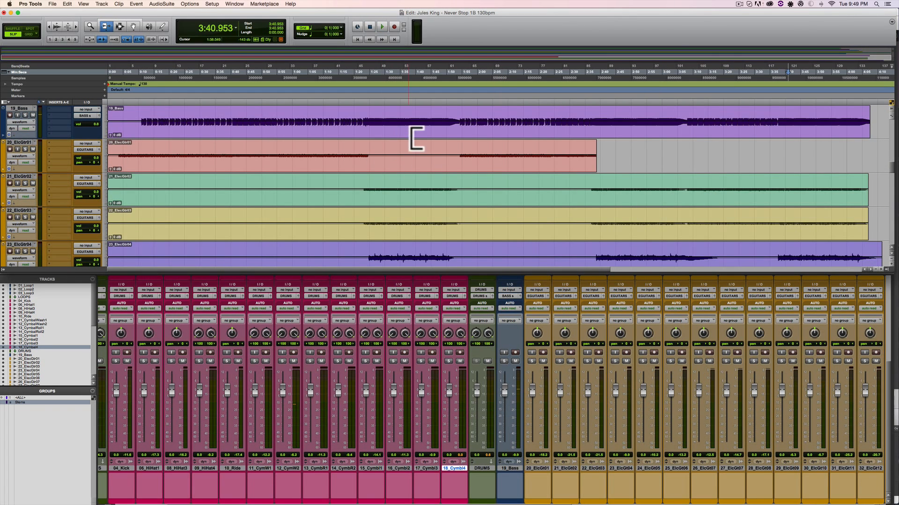
key("F7")
left_click(385, 120)
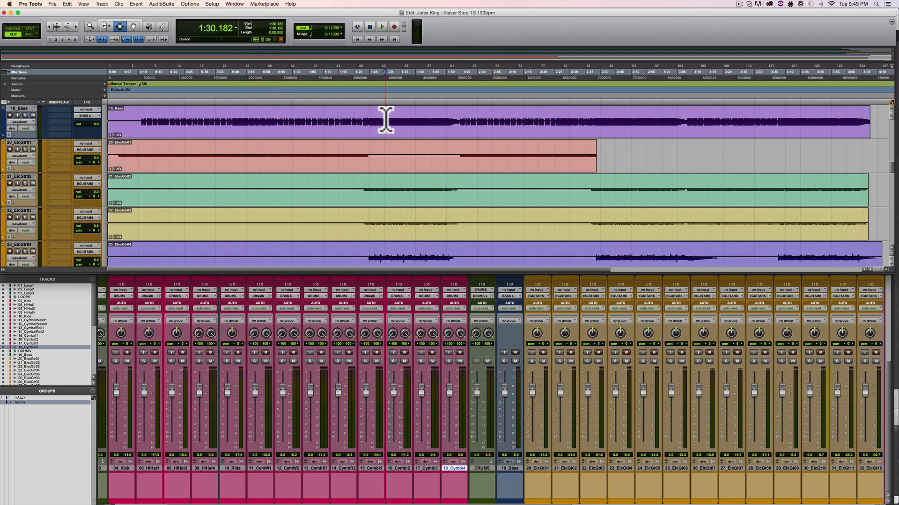
- Alternate between the single edit tools and the combined Smart Tool, leaving the Smart Tool active
key("F8")
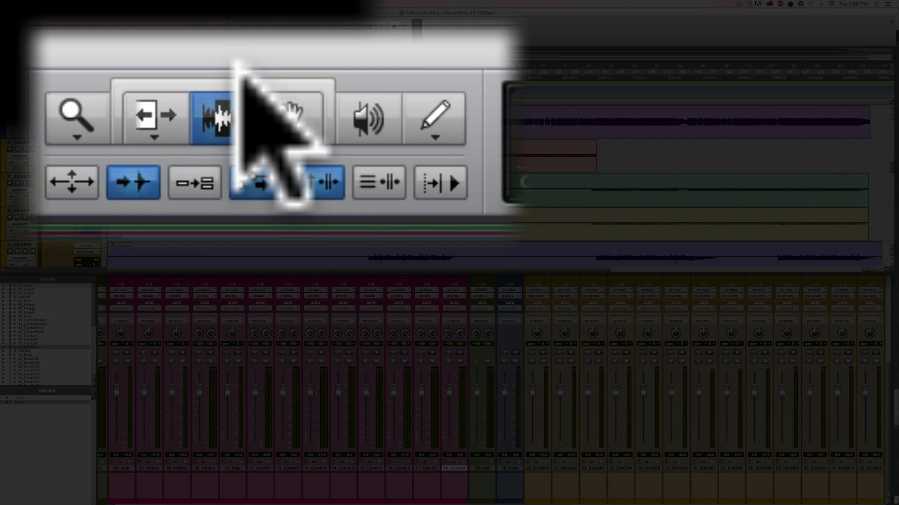
key("F7")
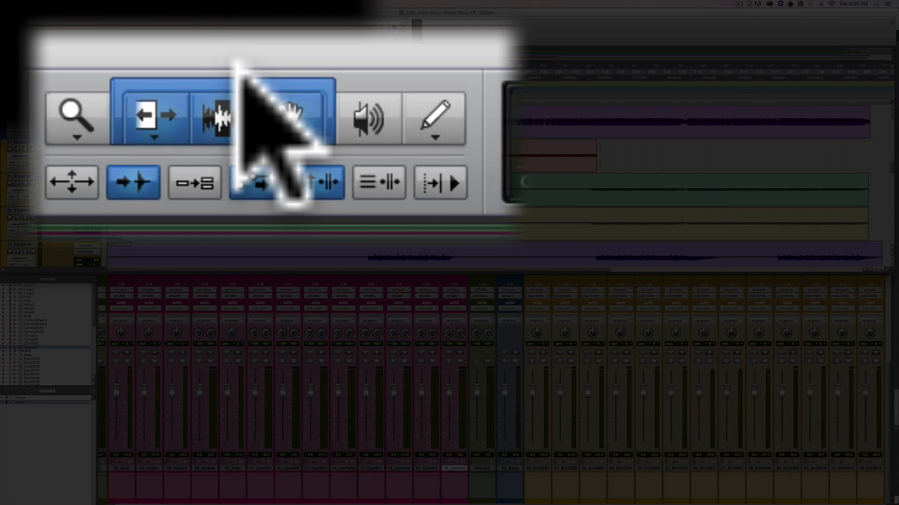
key("F9")
key("F7")
key("F7")
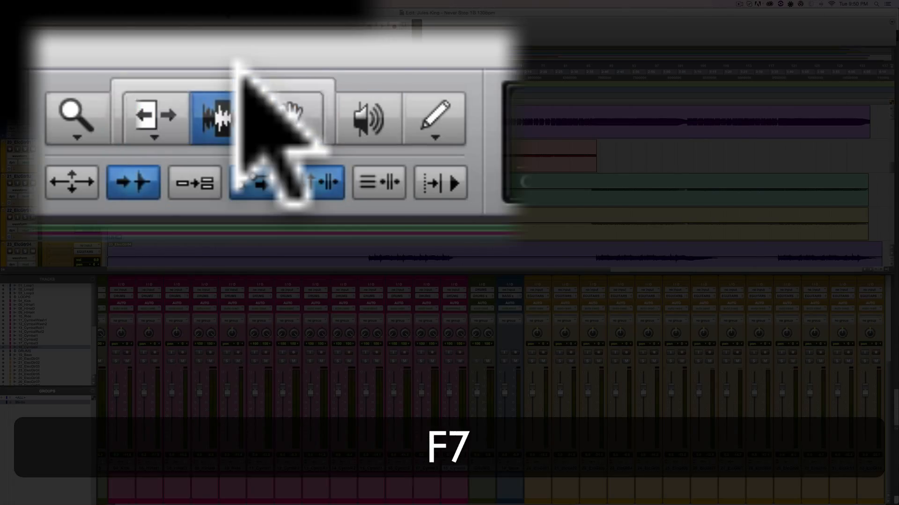
key("F9")
key("F8")
key("F10")
key("F8")
key("F8+F7")
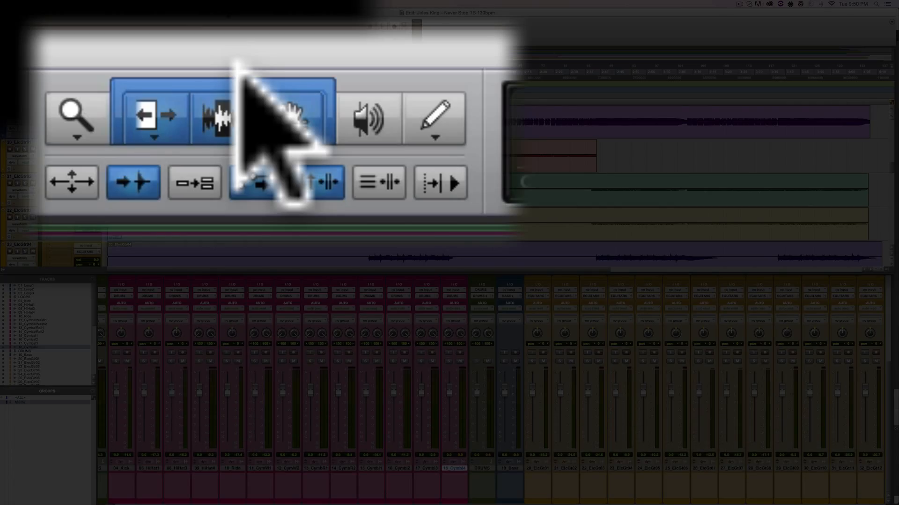
key("F7")
key("F8")
key("F7")
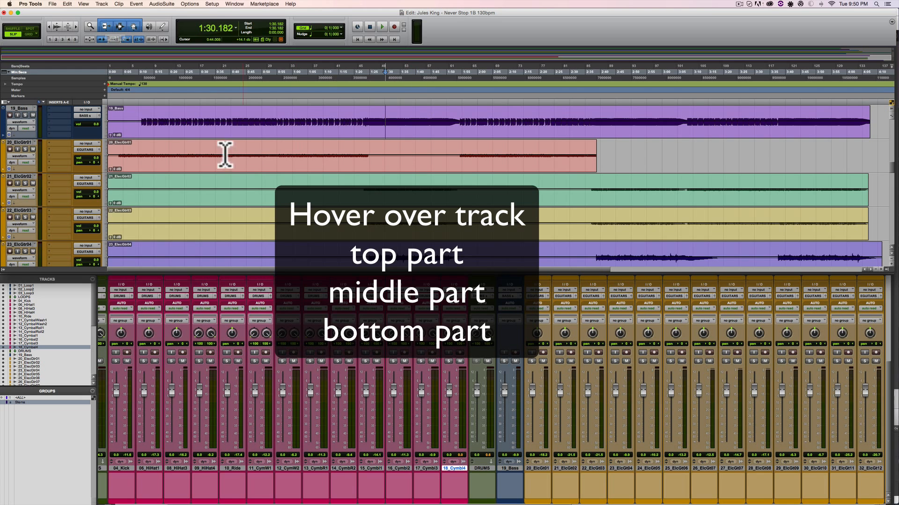
- Play 20_ElecGtr01 from about 0:04 and 21_ElecGtr02 from about 1:23, and check their meter levels
left_click(121, 149)
key("space")
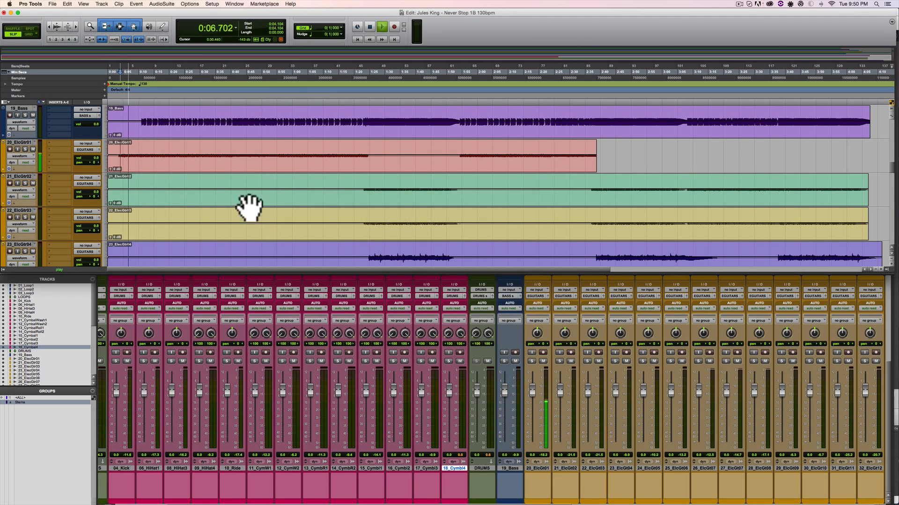
key("space")
left_click(365, 185)
key("space")
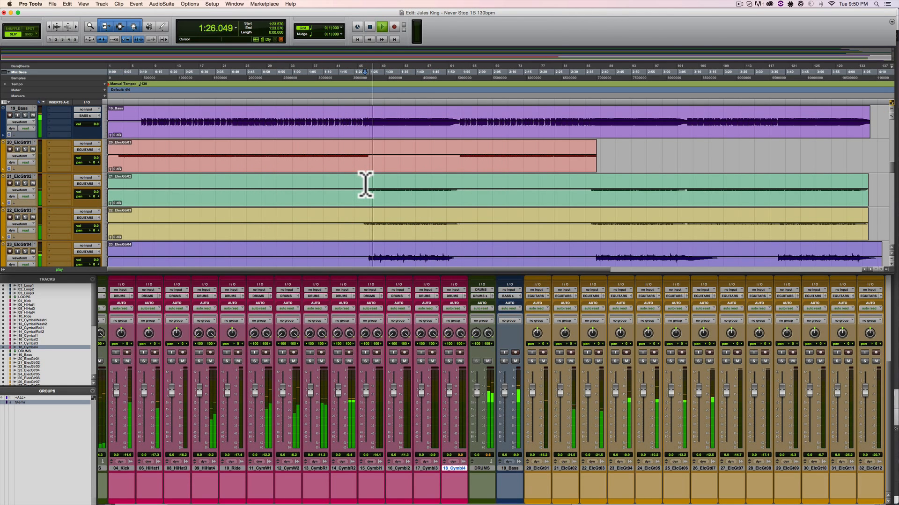
key("space")
- Raise the clip gain of 21_ElecGtr02 to +1.9 dB and then to +4.8 dB, replaying from about 1:23 after each change
left_click_drag(380, 190, 380, 188)
key("space")
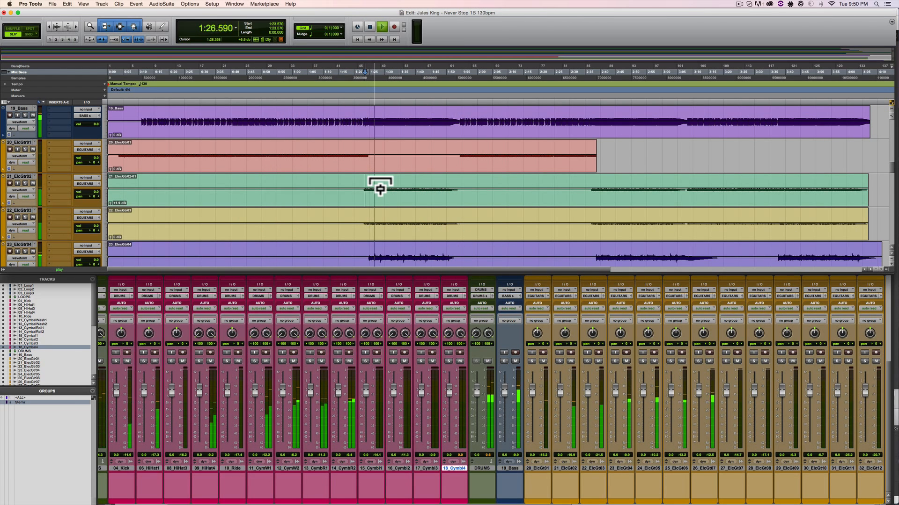
key("space")
left_click_drag(380, 189, 380, 188)
key("space")
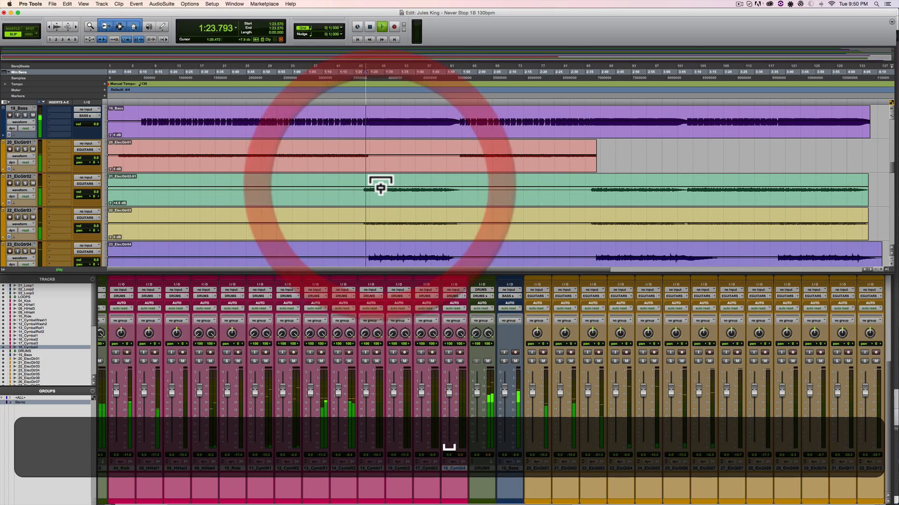
key("space")
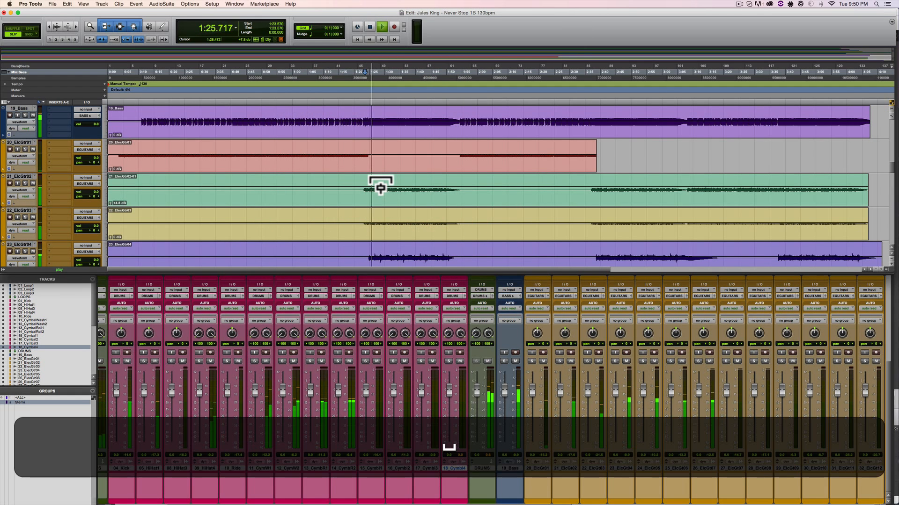
- Undo the last gain change on 21_ElecGtr02 and raise the 20_ElecGtr01 clip gain to +1.9 dB, playing from about 1:13
left_click(331, 140)
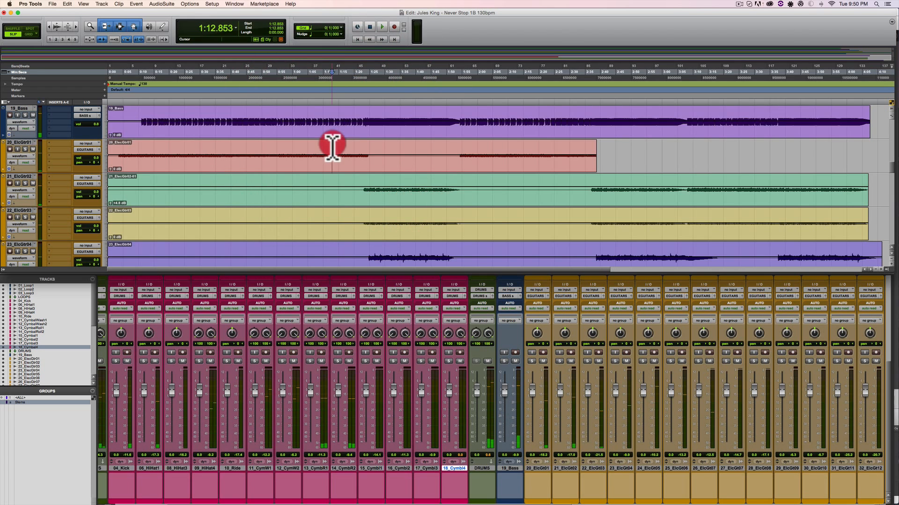
key("space")
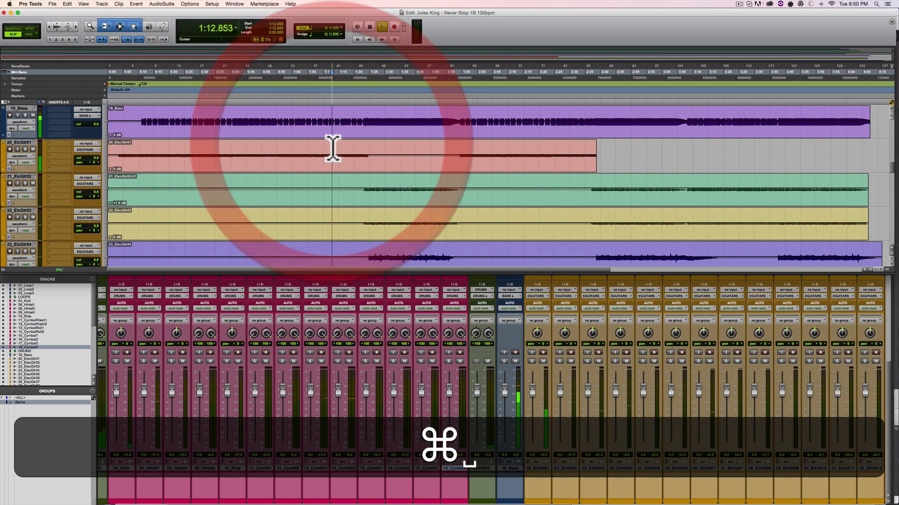
left_click_drag(341, 156, 339, 151)
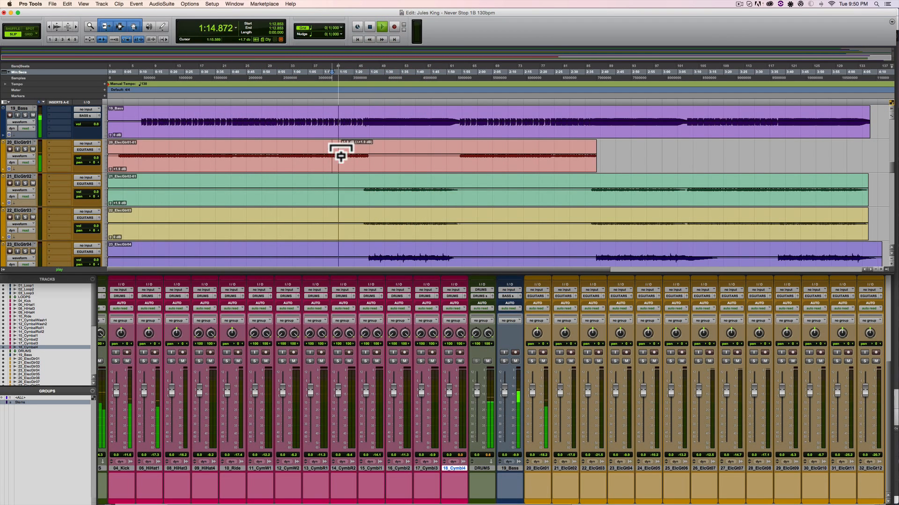
key("space")
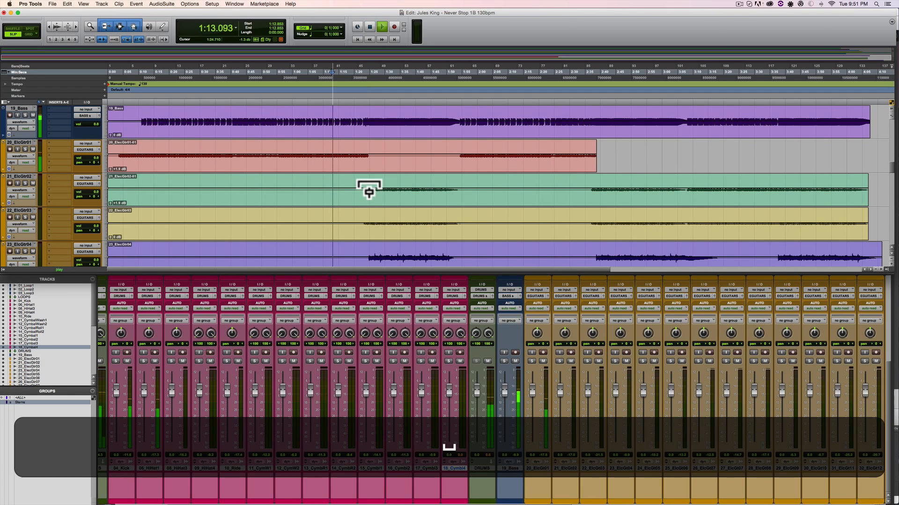
key("space")
- Raise the 21_ElecGtr02 clip gain to +4.8 dB, play from about 1:22 and place the cursor at about 1:25
left_click(360, 183)
left_click_drag(371, 191, 372, 189)
key("space")
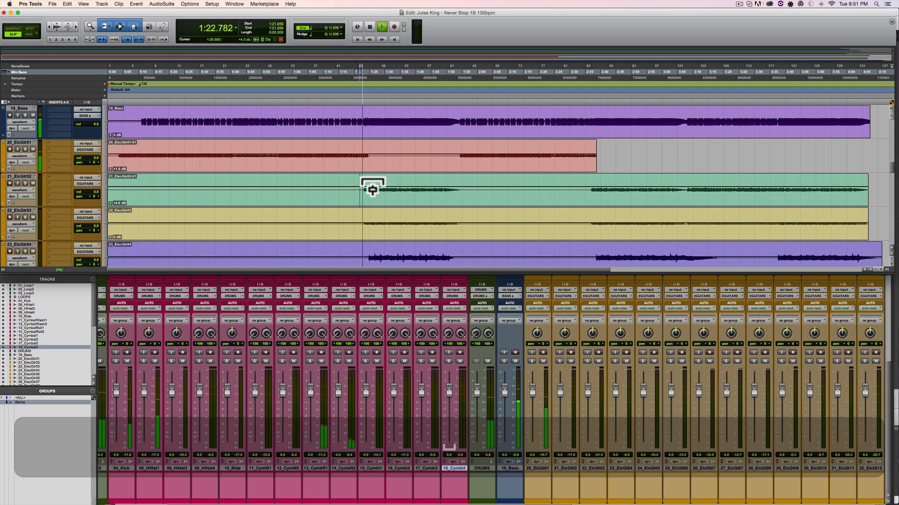
left_click(368, 184)
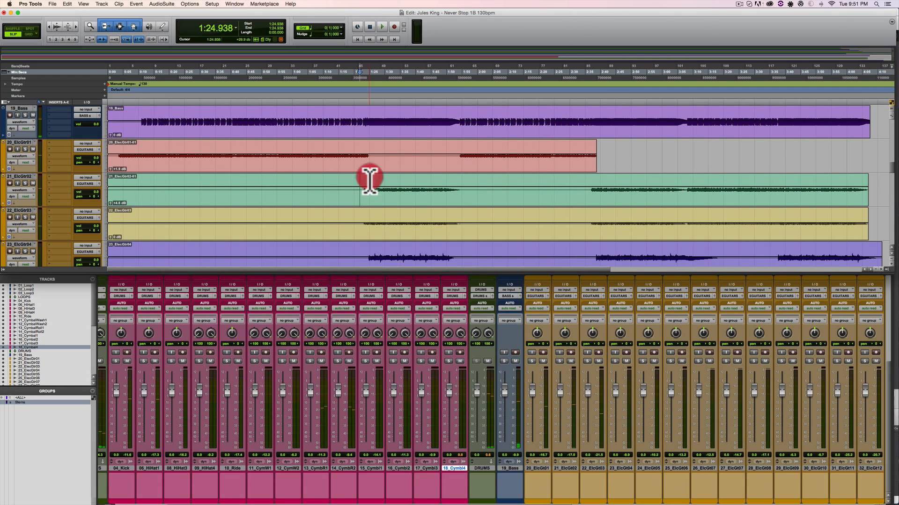
- Play from about 1:25, raise the clip gain of 22_ElecGtr03 and replay the passage against its meter
key("space")
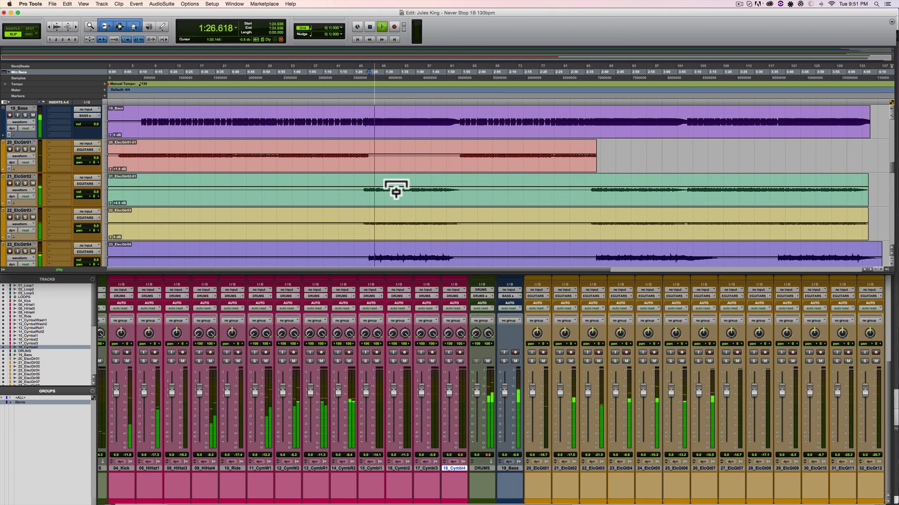
key("space")
key("space")
left_click_drag(400, 223, 400, 221)
key("space")
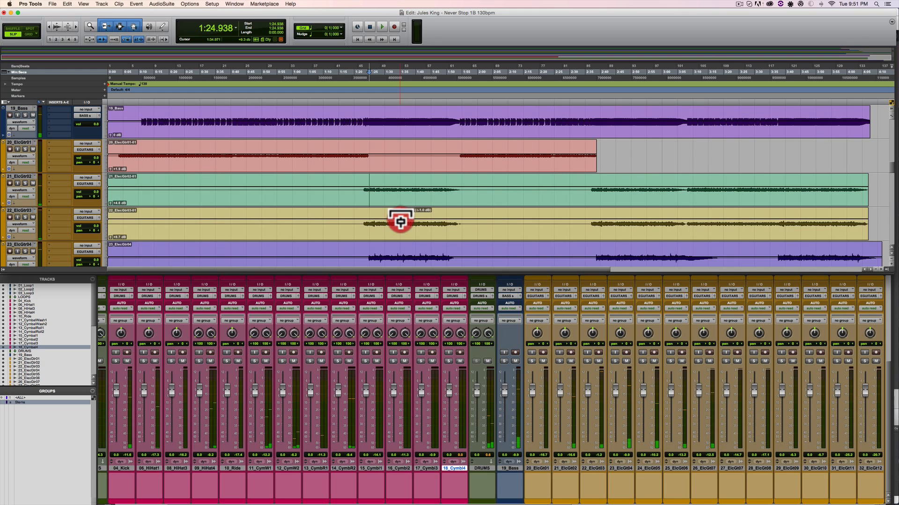
key("space")
key("space")
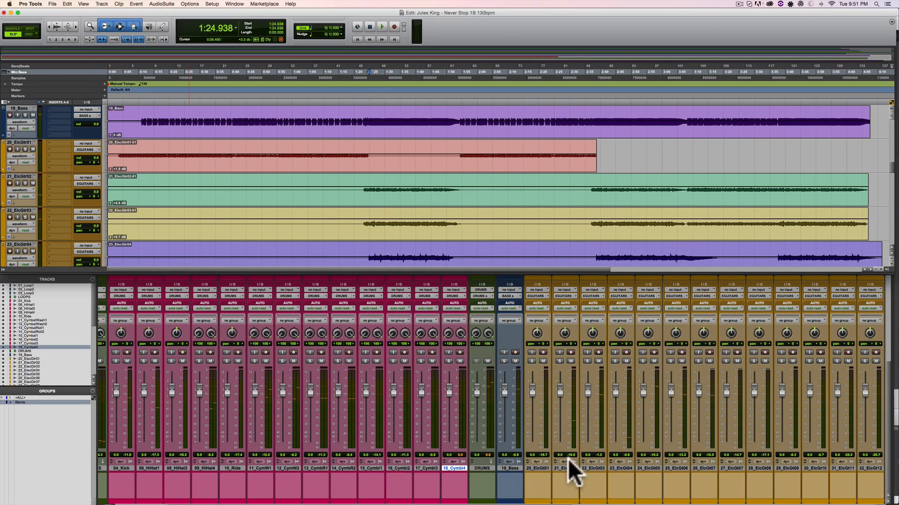
- Lower the clip gain of 23_ElecGtr04 to -1.9 dB and of 24_ElecGtr05 to -3.9 dB, playing from about 1:25
scroll(465, 220, "down", 1)
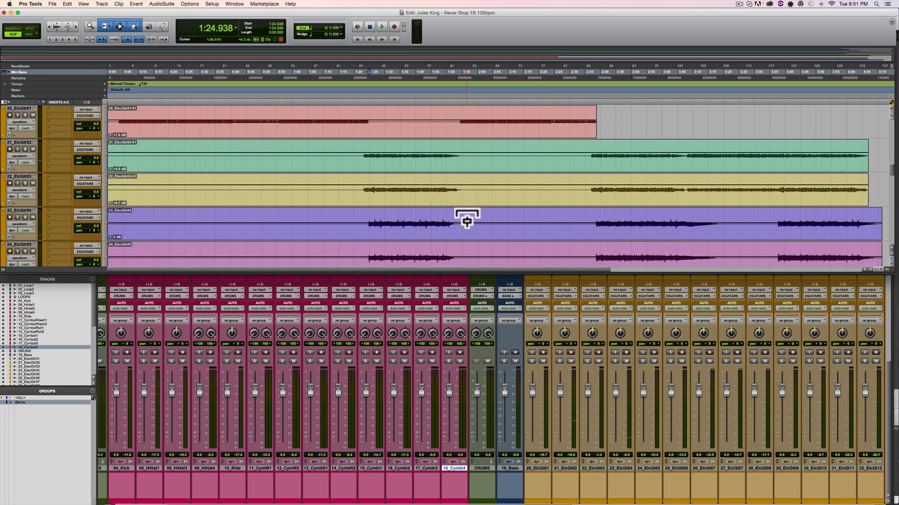
key("space")
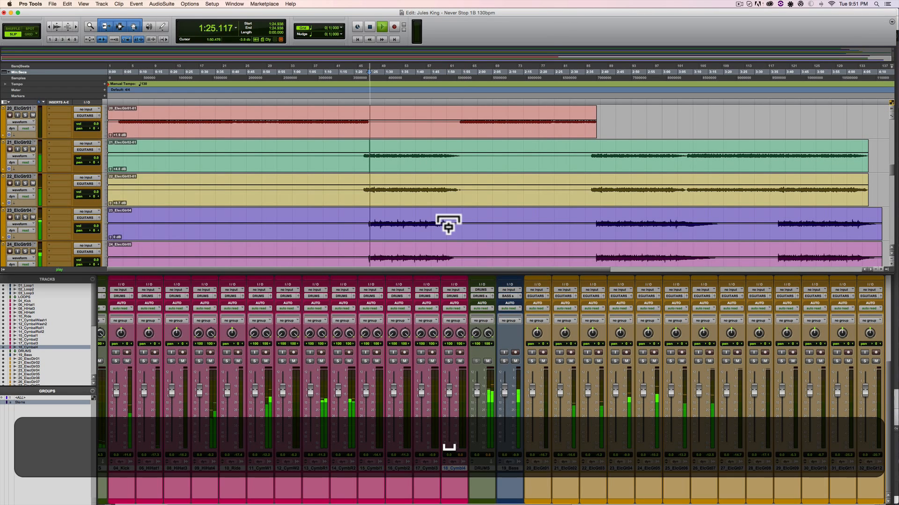
left_click_drag(448, 224, 448, 226)
key("space")
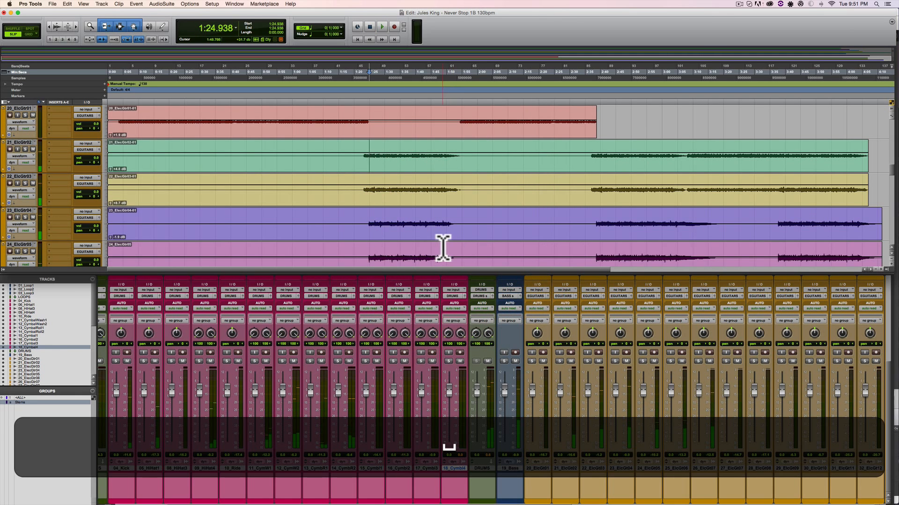
scroll(443, 248, "down", 2)
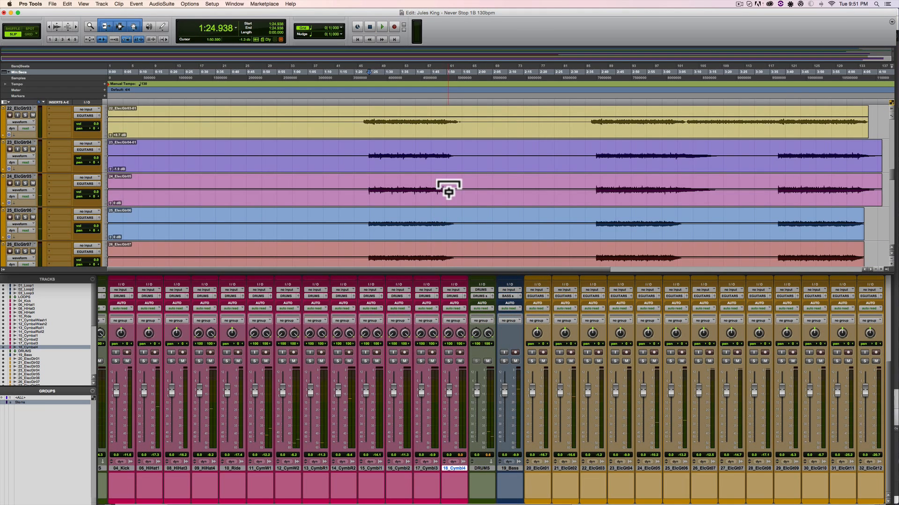
key("space")
left_click_drag(448, 190, 448, 193)
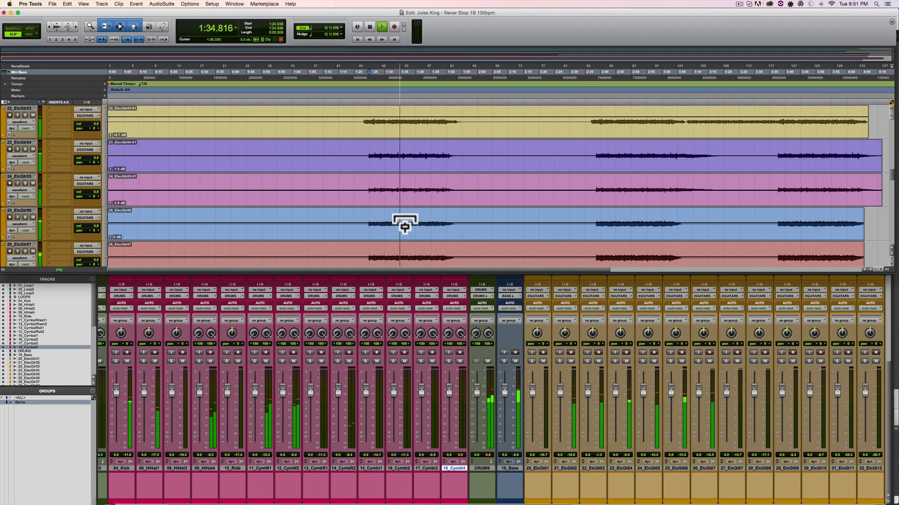
- Play from about 2:38 and check the meter levels of 28_ElecGtr08, 29_ElecGtr09 and 30_ElecGtr10
scroll(405, 225, "down", 5)
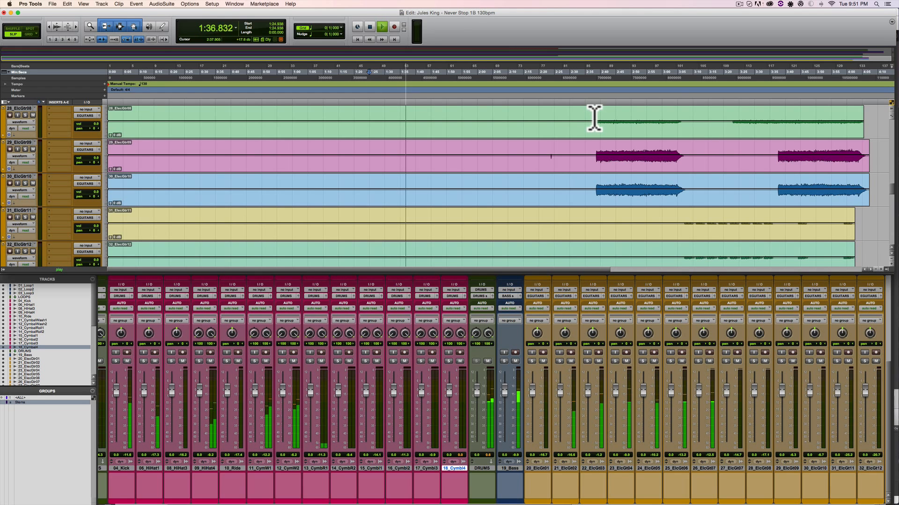
scroll(595, 136, "up", 1)
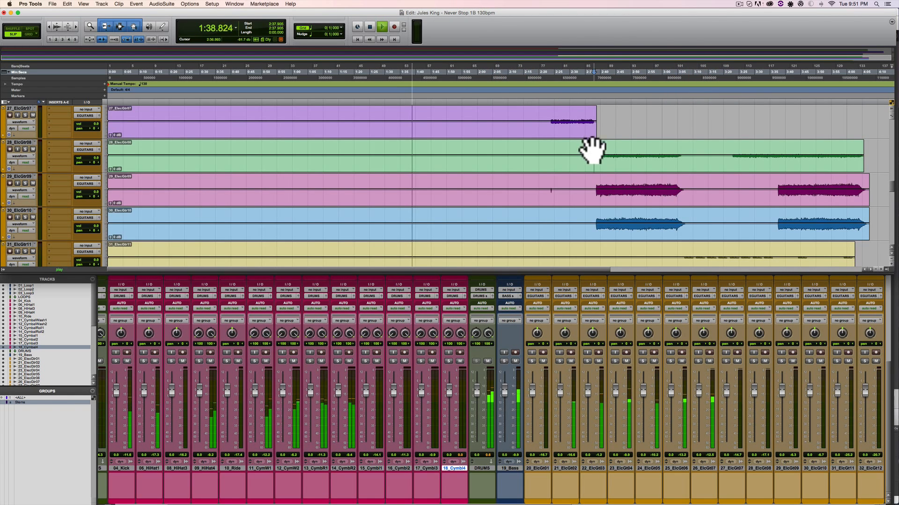
key("space")
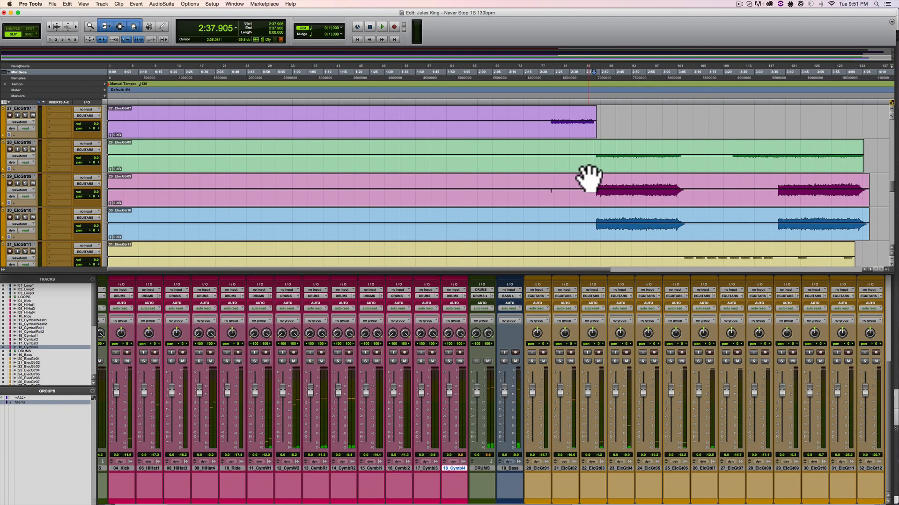
key("space")
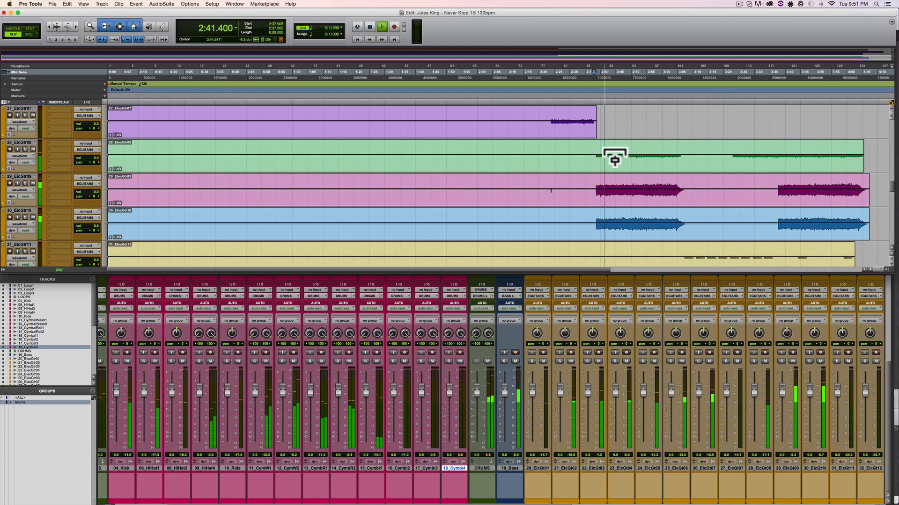
key("space")
- Play 27_ElecGtr07 from about 2:25 and check its meter level
left_click(554, 120)
key("space")
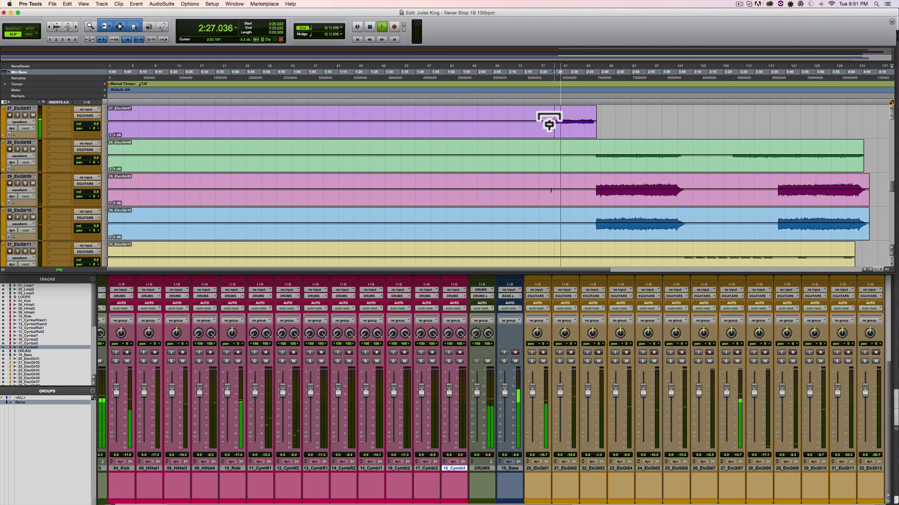
key("space")
key("space")
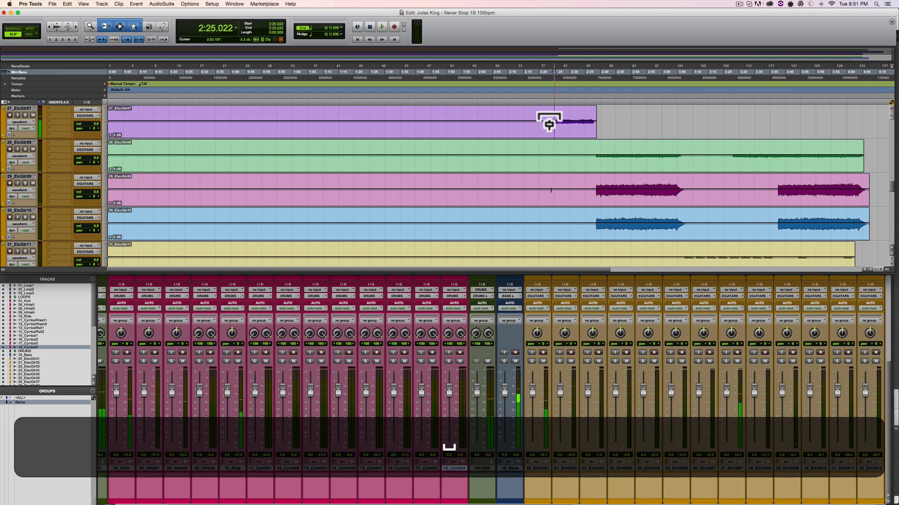
left_click(549, 124)
left_click(549, 124)
- Place the cursor at about 2:38.7 and raise the clip gain of 28_ElecGtr08 during playback
left_click(594, 143)
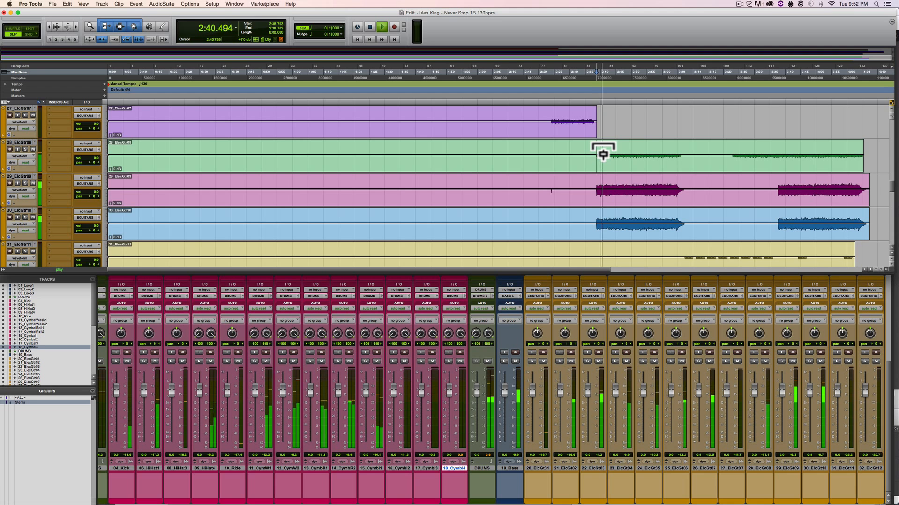
left_click_drag(602, 154, 602, 159)
key("space")
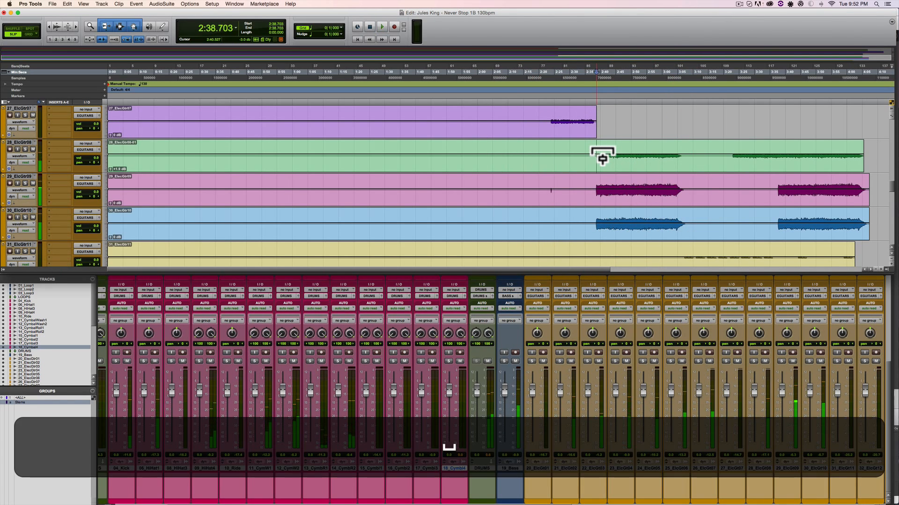
- Lower the clip gains of 29_ElecGtr09 and 30_ElecGtr10, replaying from about 2:38.7 between the changes
key("space")
left_click_drag(609, 190, 608, 190)
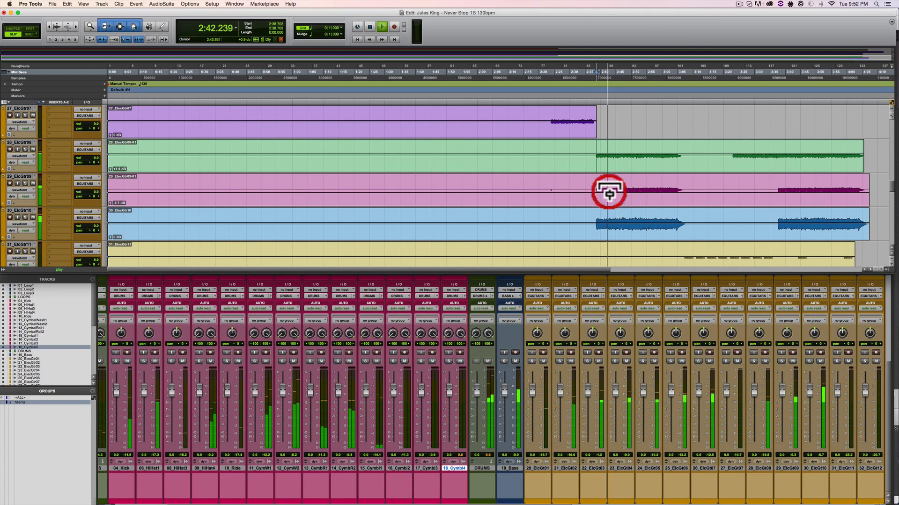
key("space")
key("space")
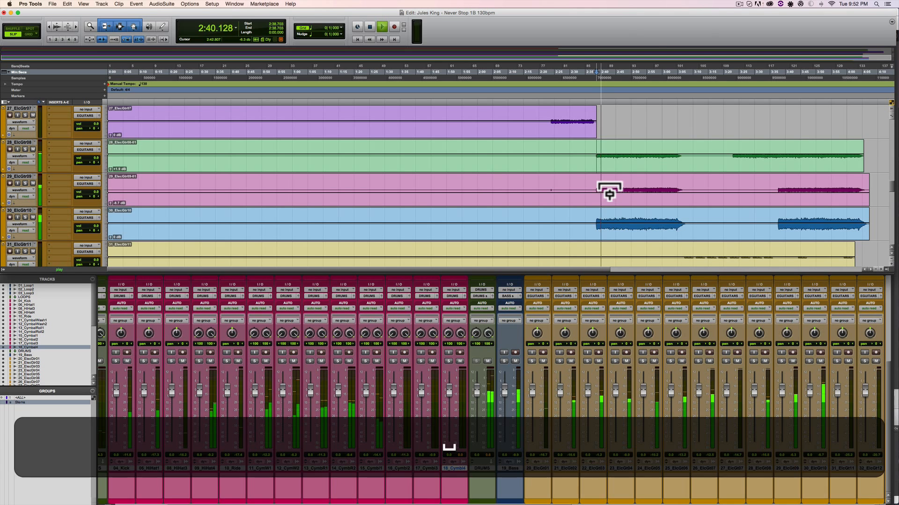
key("space")
key("space")
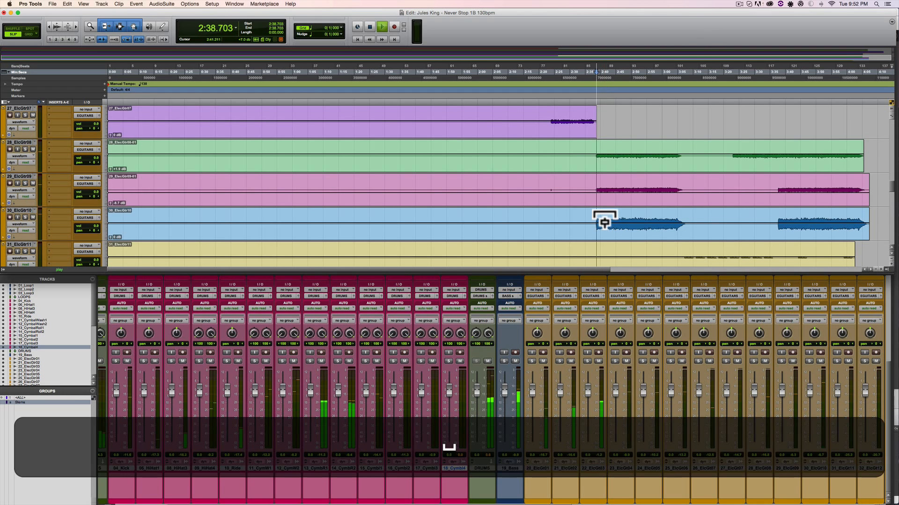
left_click_drag(602, 221, 605, 226)
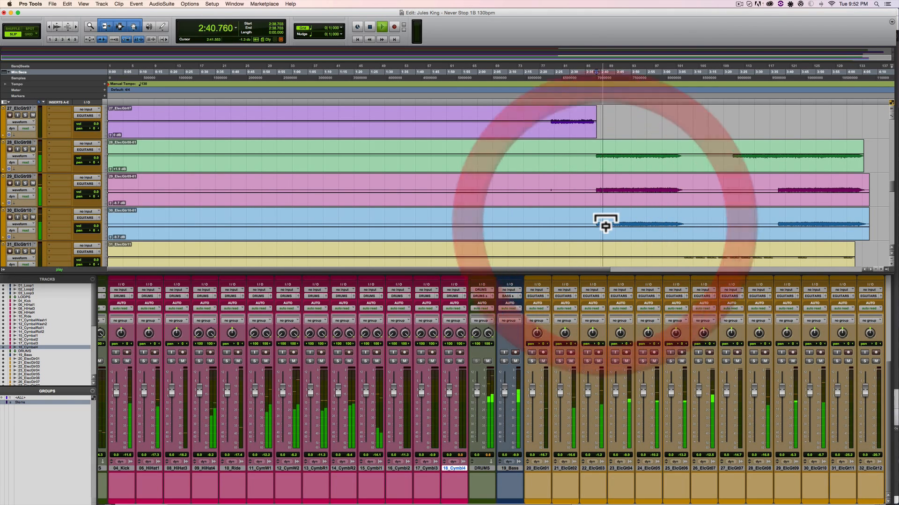
key("space")
- Show the last mixer channels, then play 31_ElecGtr11 and 32_ElecGtr12 from about 3:07 to check their meter levels
scroll(618, 314, "right", 5)
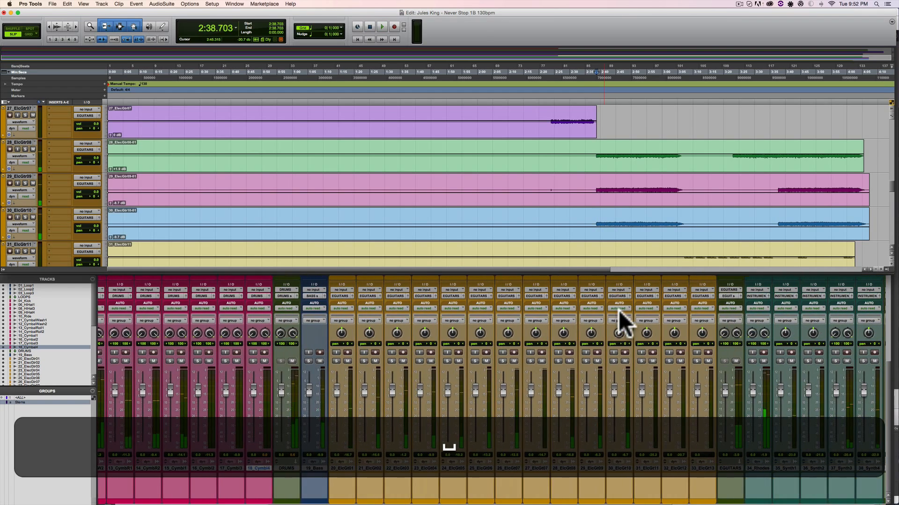
scroll(618, 310, "right", 10)
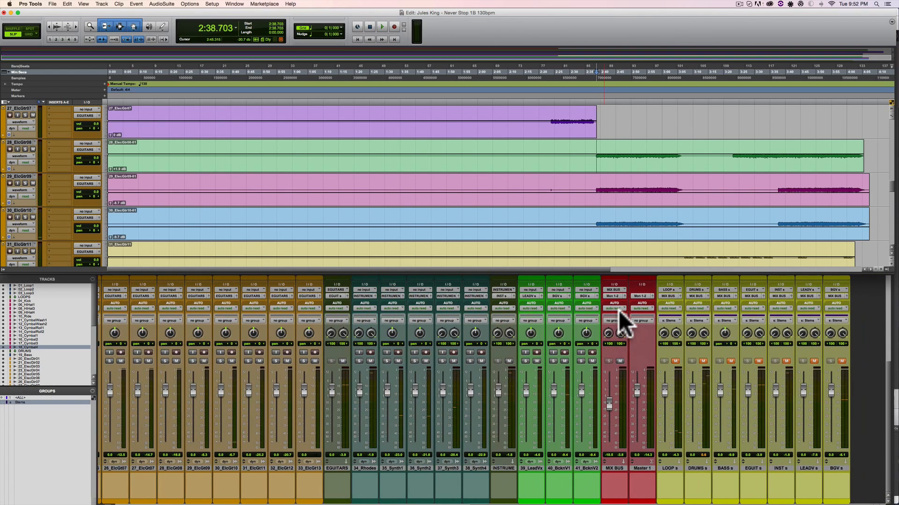
key("space")
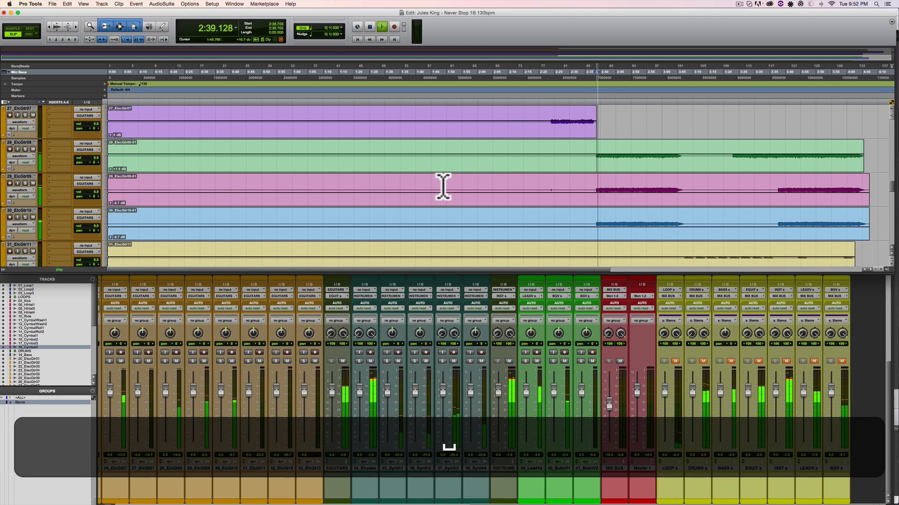
scroll(442, 187, "down", 2)
key("space")
left_click(683, 217)
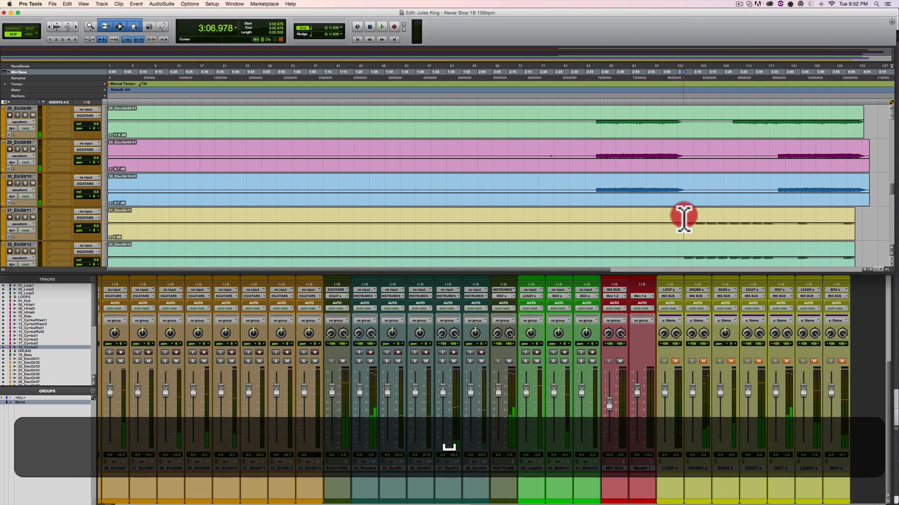
key("space")
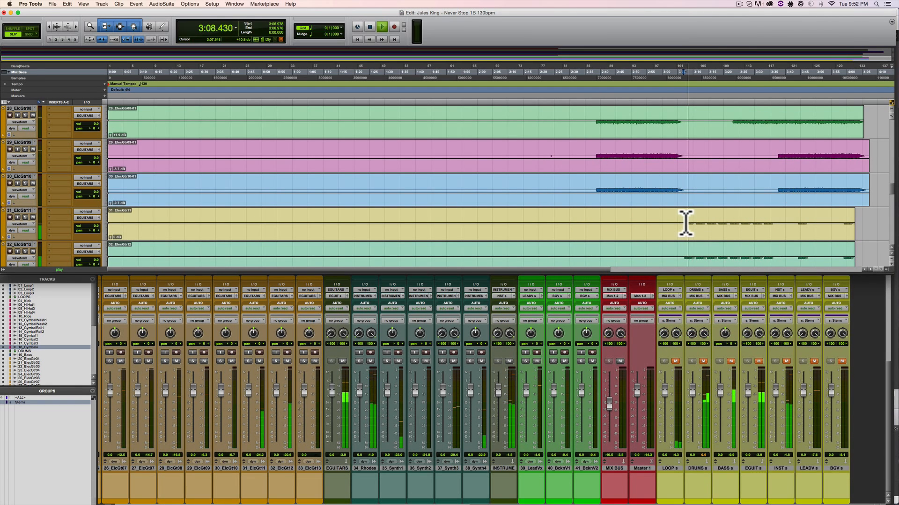
key("space")
- Raise the clip gain of 31_ElecGtr11 and replay from about 3:07 to check its level
key("space")
left_click_drag(686, 228, 689, 224)
key("space")
key("space")
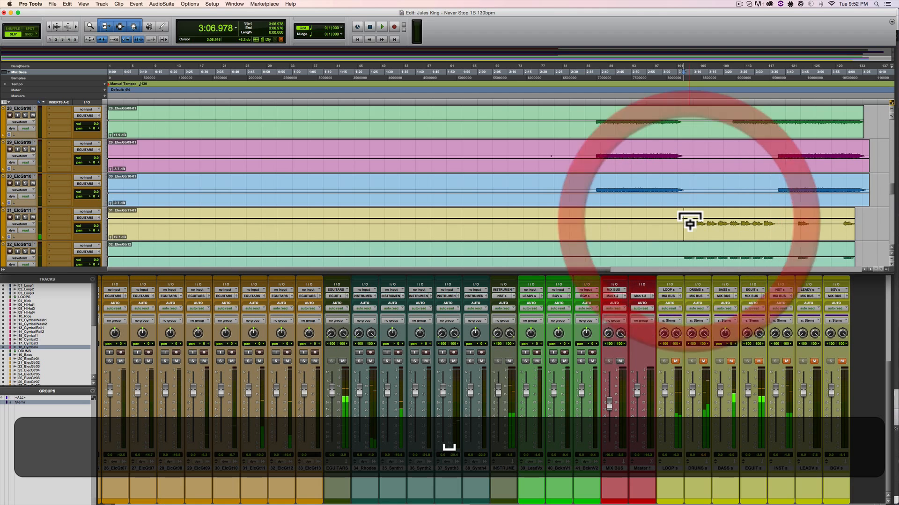
key("space")
key("space")
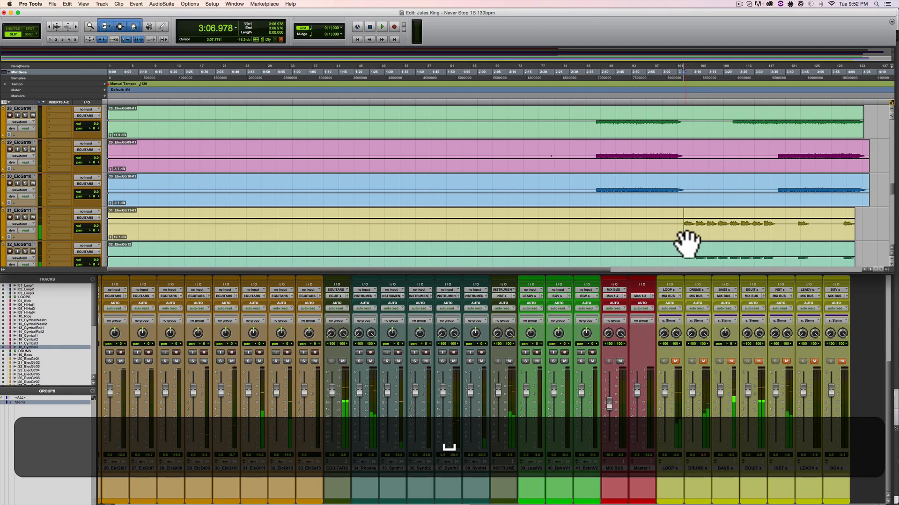
- Raise the clip gain of 32_ElecGtr12, play from about 3:07 and trim the gain back slightly
left_click_drag(685, 257, 686, 254)
key("space")
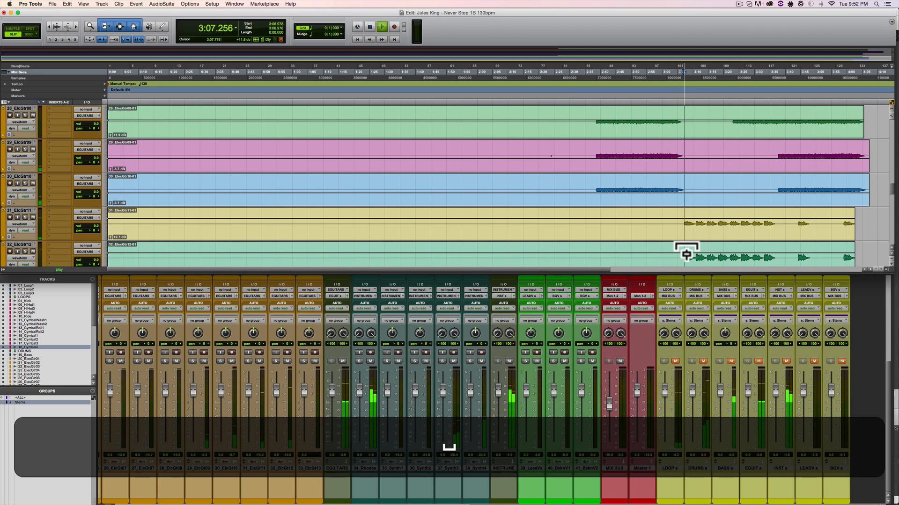
left_click_drag(686, 255, 686, 256)
key("space")
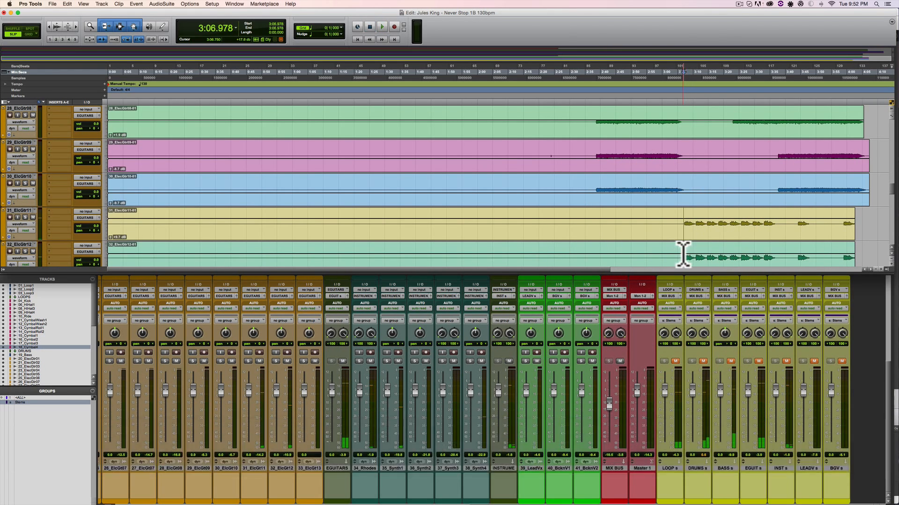
- Play 33_ElecGtr13 from about 3:21, lower its clip gain to -4.8 dB and replay the passage
scroll(682, 255, "down", 4)
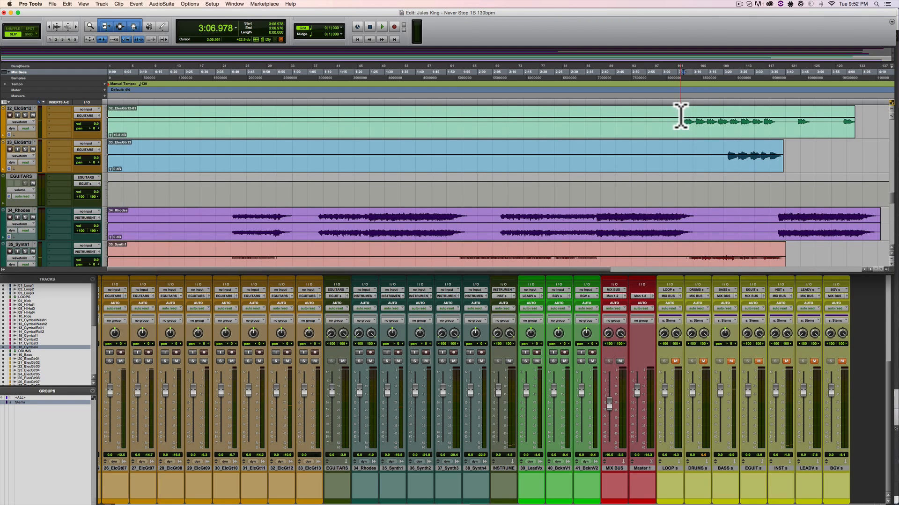
key("space")
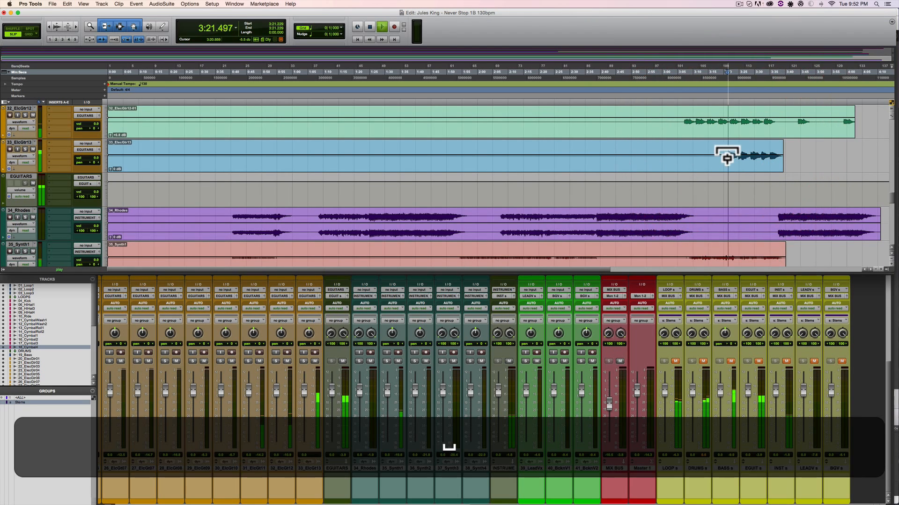
left_click_drag(726, 158, 727, 160)
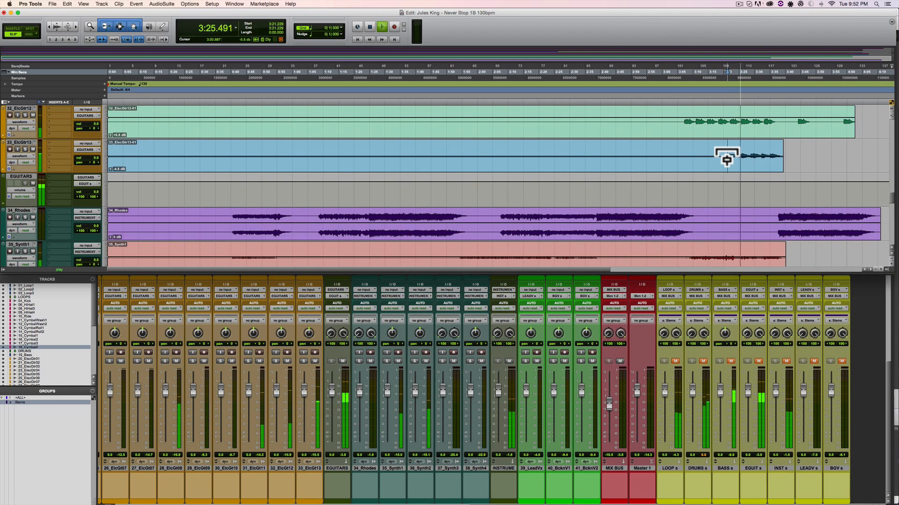
key("space")
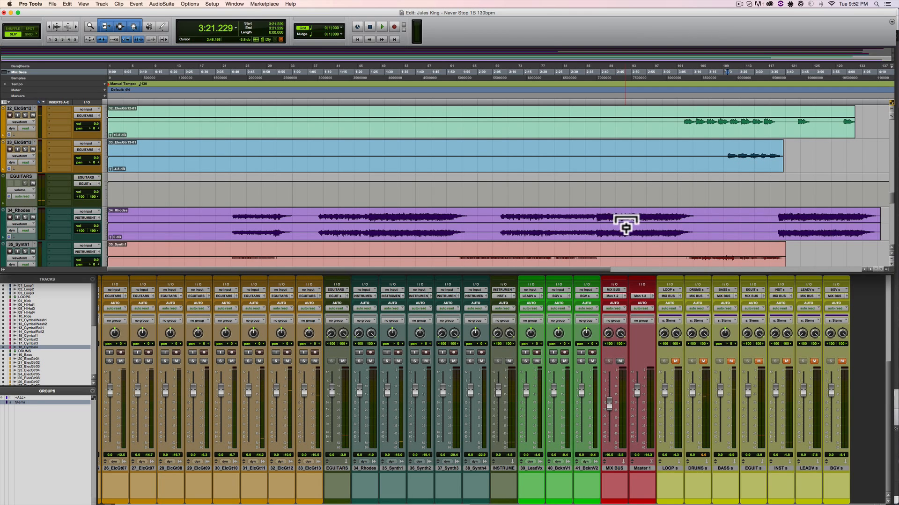
key("space")
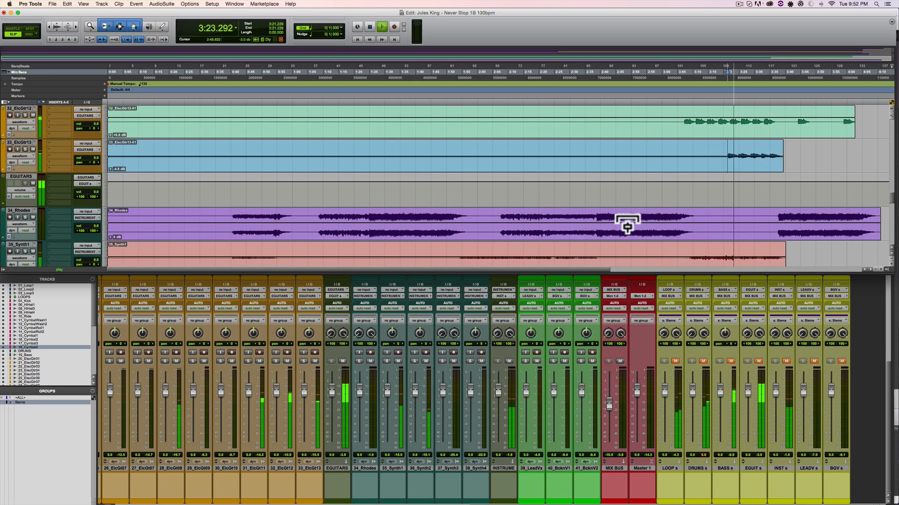
key("space")
- Play 34_Rhodes from about 2:49 and lower its clip gain against the meter
left_click(630, 216)
key("space")
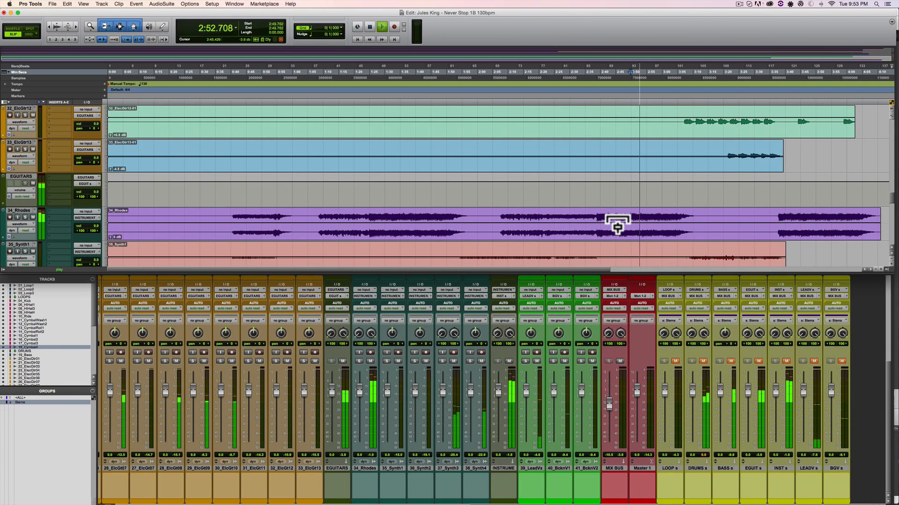
left_click_drag(618, 228, 617, 232)
key("space")
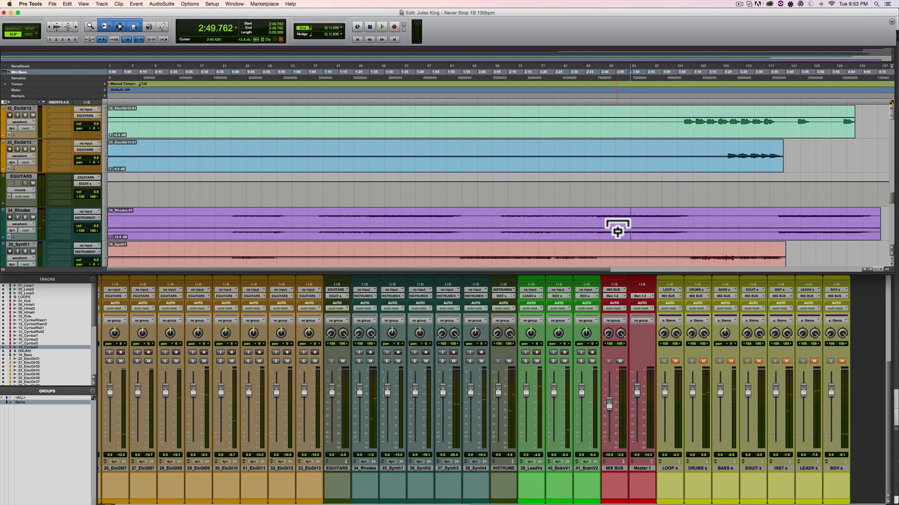
- Raise the clip gain of 34_Rhodes partway back and replay from about 2:49 to check its level
left_click_drag(617, 231, 619, 229)
key("space")
key("space")
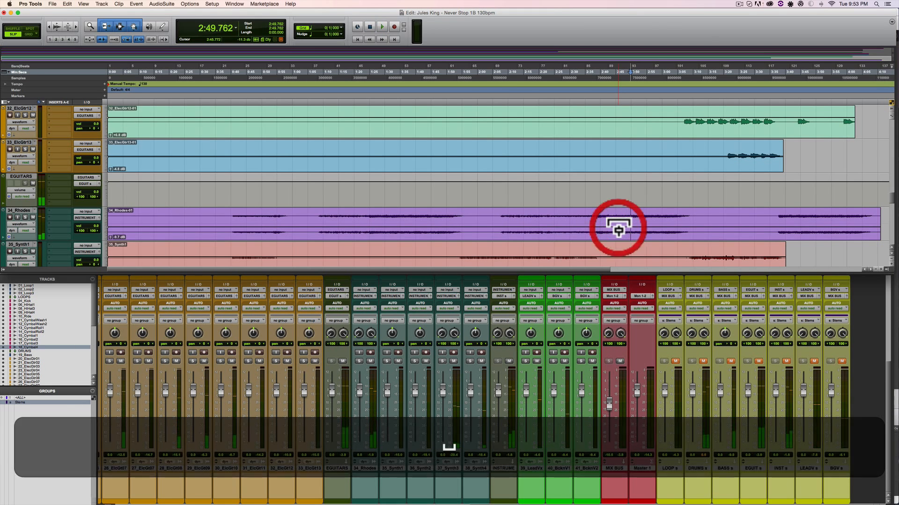
key("space")
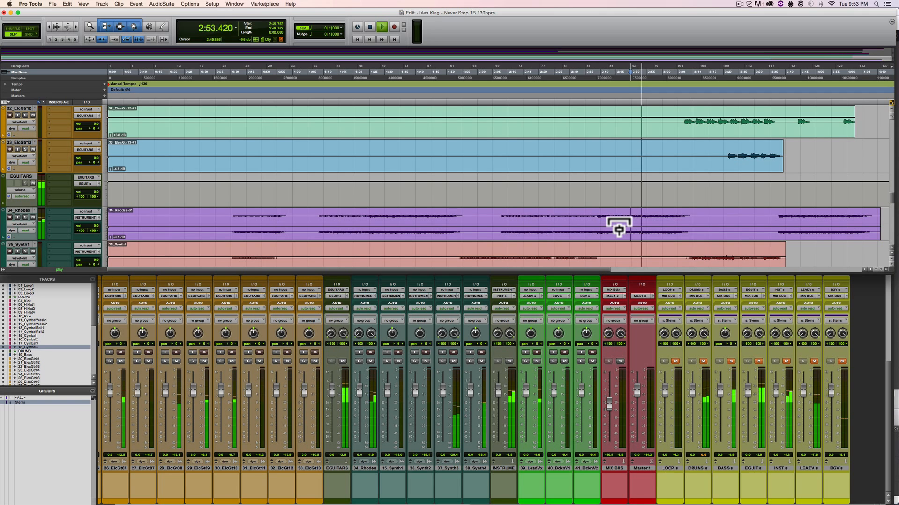
key("space")
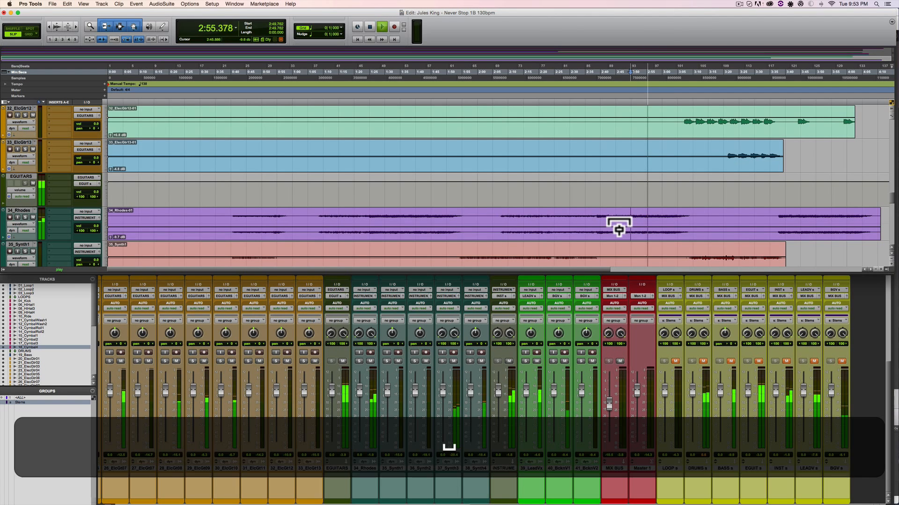
- Play 35_Synth1 from about 1:55 and raise its clip gain against the meter
scroll(619, 229, "down", 2)
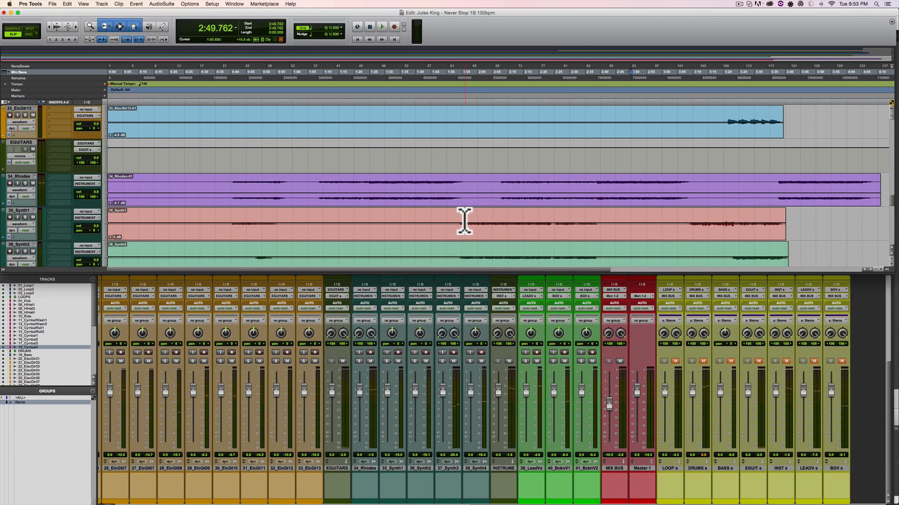
key("space")
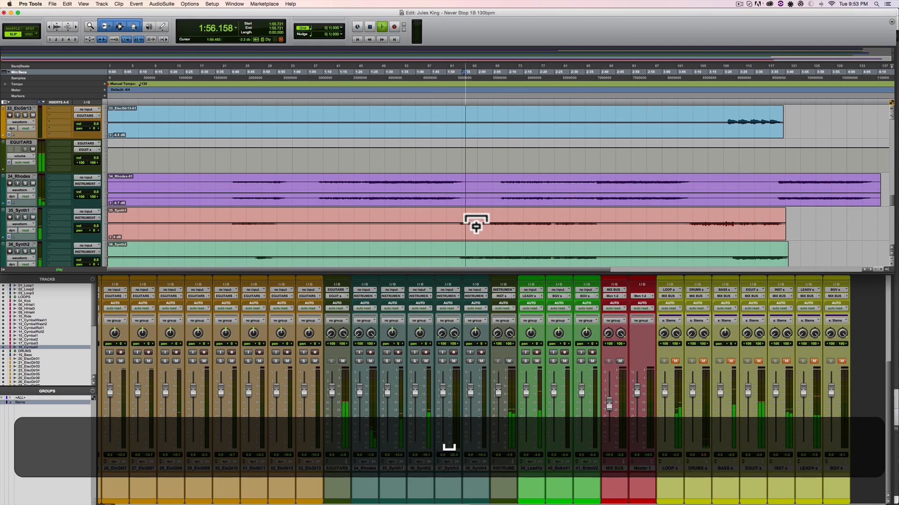
left_click_drag(476, 227, 476, 219)
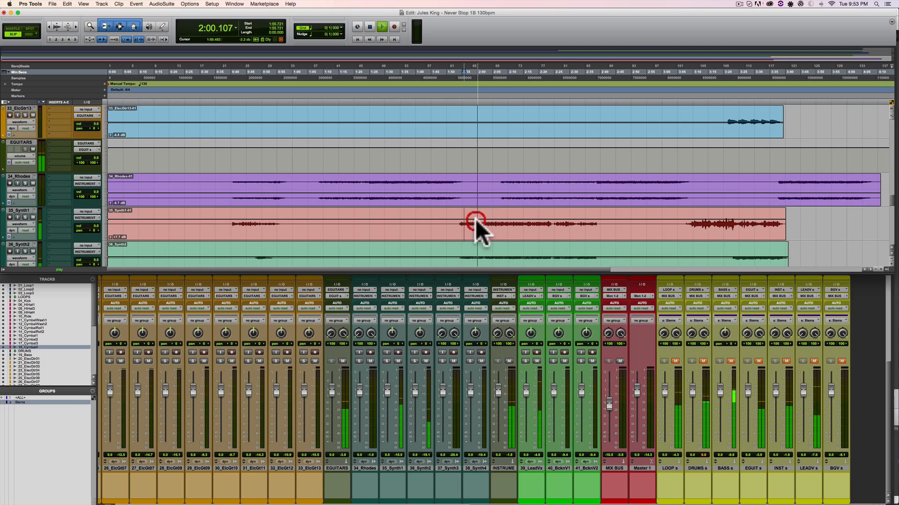
key("space")
- Replay from about 1:55 and raise the clip gain of 36_Synth2 to +11.6 dB
key("space")
left_click_drag(483, 255, 481, 248)
key("space")
- Check 37_Synth3 from about 1:55, play it from about 2:39, raise its clip gain and replay the passage
scroll(487, 251, "down", 3)
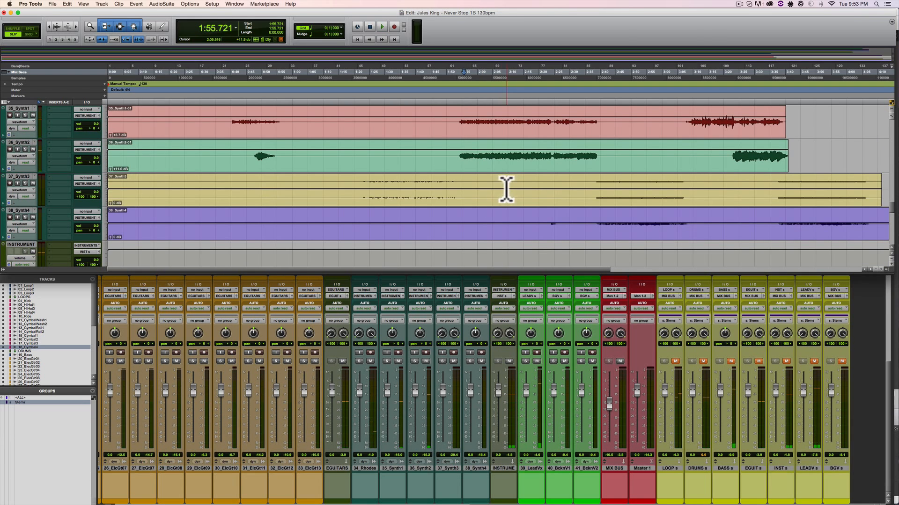
key("space")
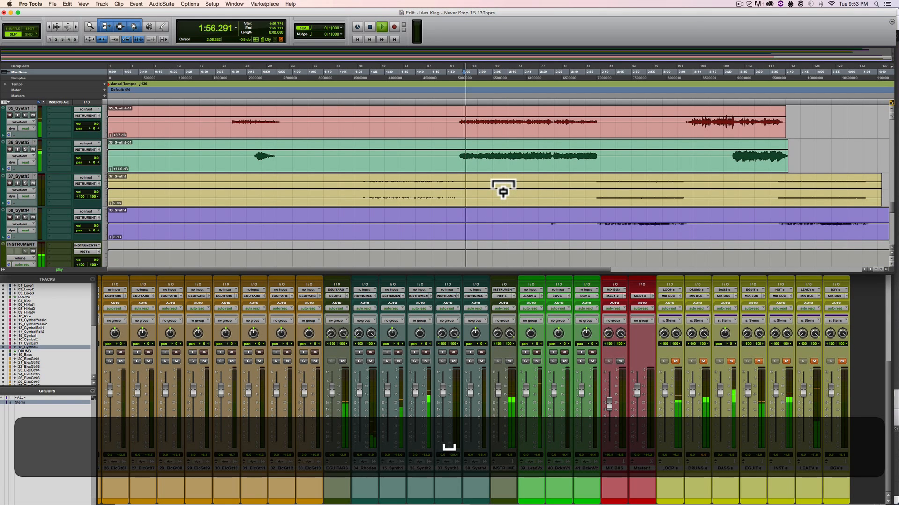
left_click(502, 191)
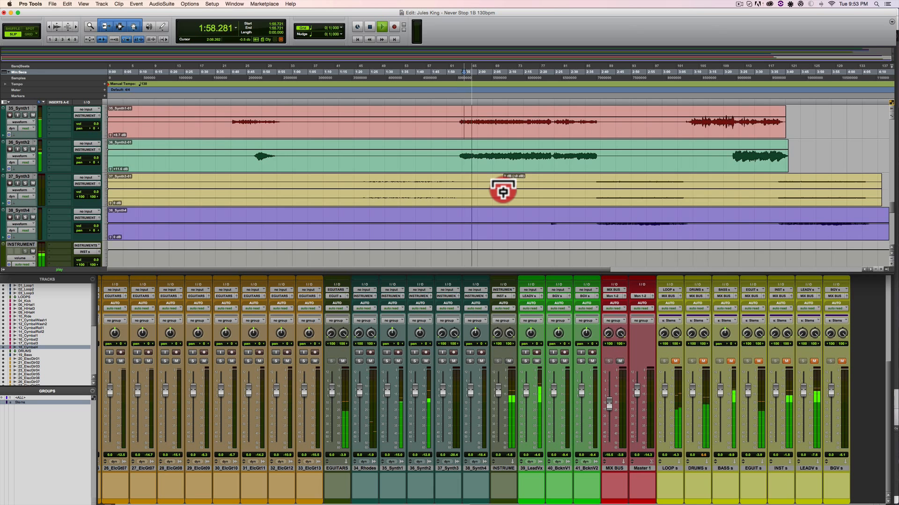
key("space")
left_click(596, 184)
key("space")
left_click_drag(526, 192, 526, 187)
key("space")
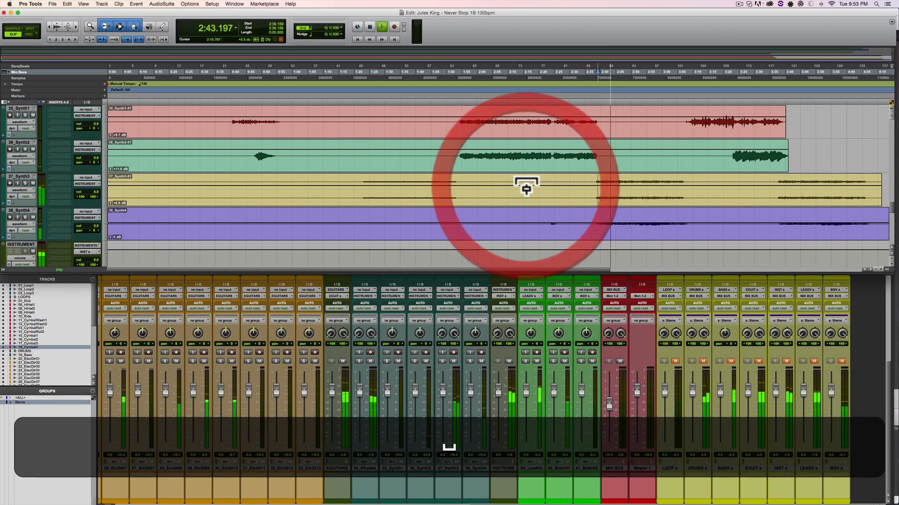
key("space")
- Boost the clip gain of 38_Synth4, play from about 2:50 and trim the gain back down against the meter
left_click_drag(537, 220, 546, 222)
key("space")
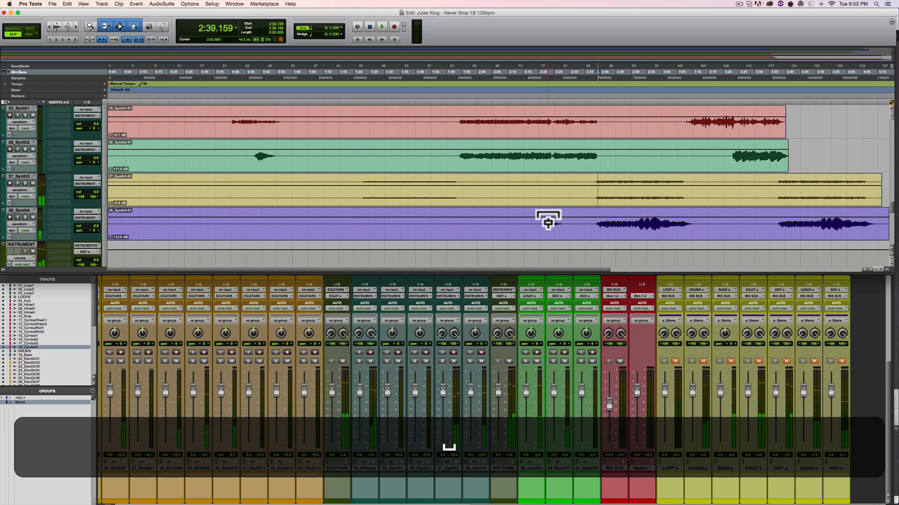
left_click(635, 215)
key("space")
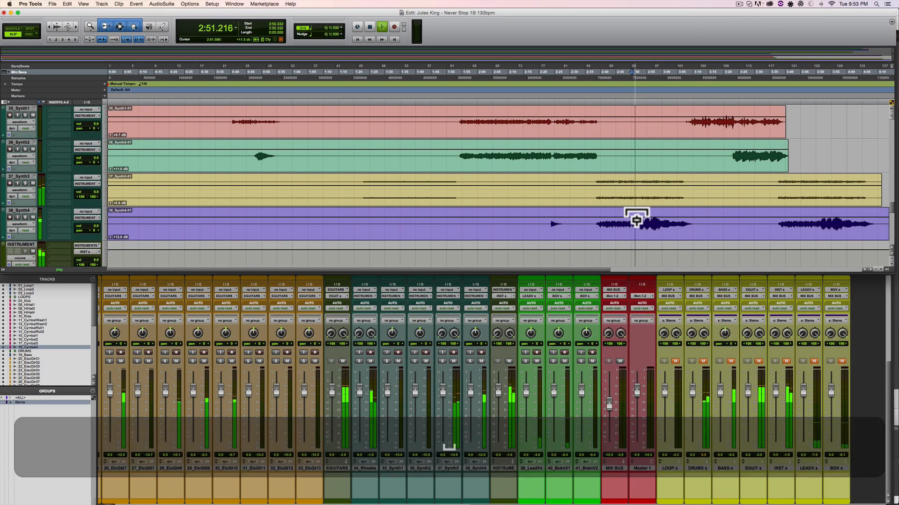
left_click_drag(644, 221, 644, 223)
key("space")
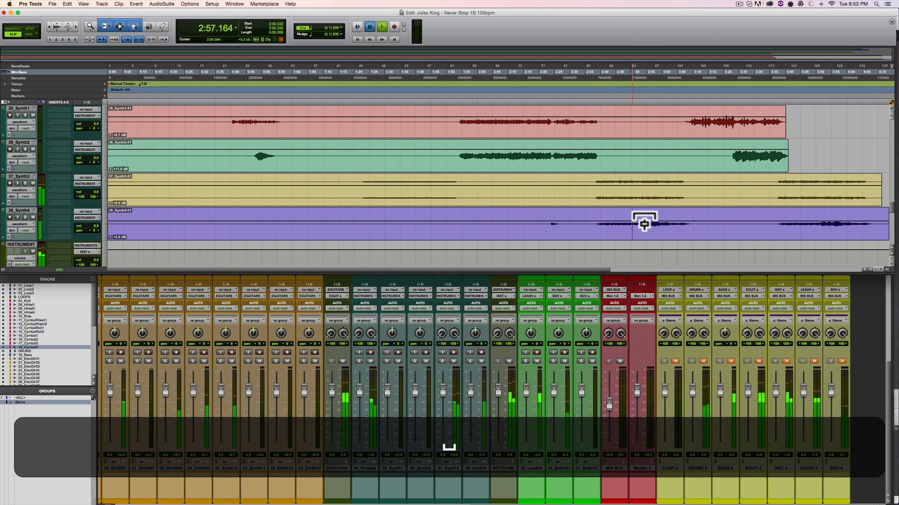
- Show the vocal tracks and play 39_LeadVox from about 0:10 to check its meter level
scroll(586, 246, "right", 1)
scroll(587, 245, "down", 4)
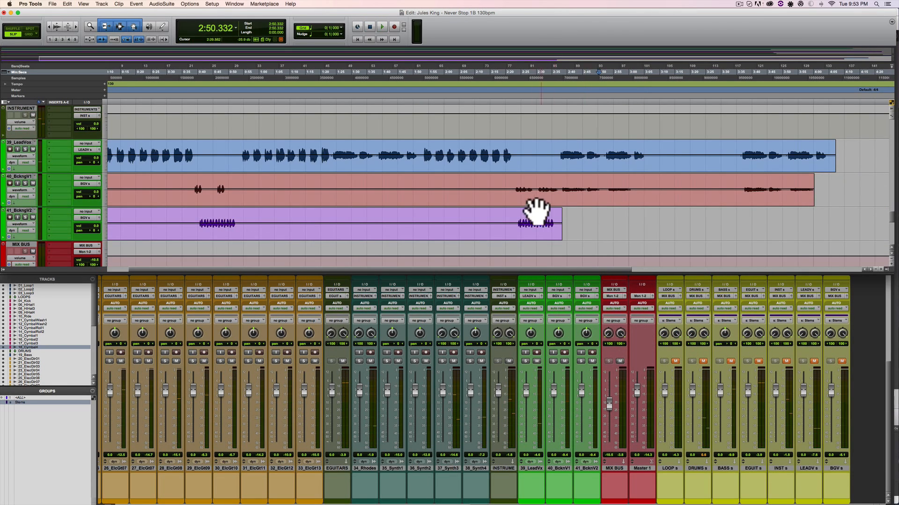
scroll(523, 183, "left", 2)
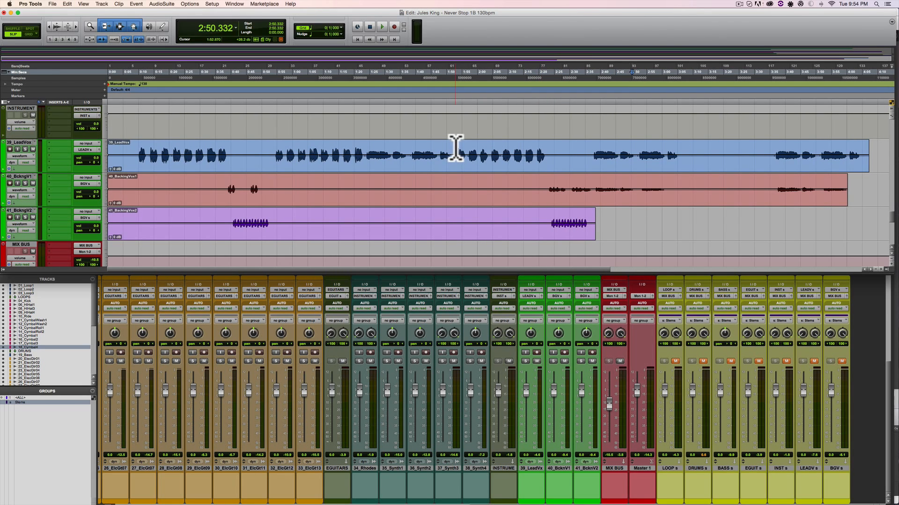
left_click(138, 151)
key("space")
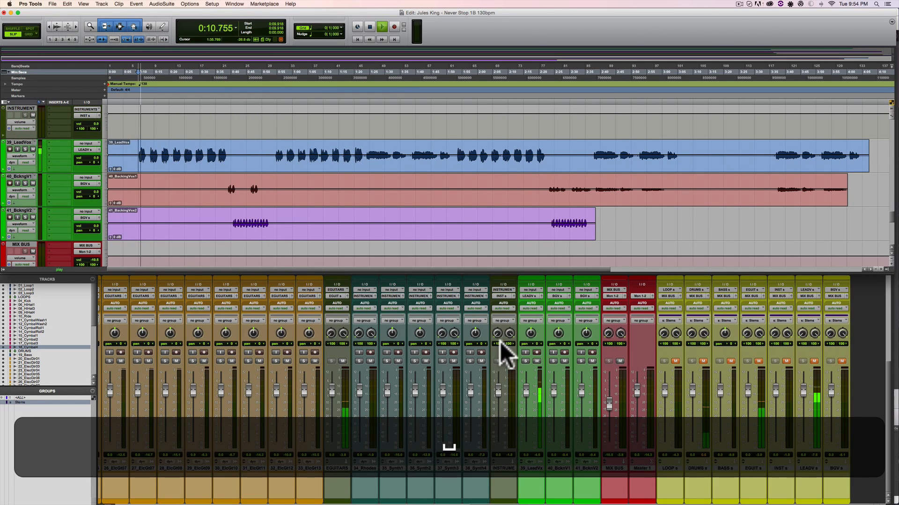
key("space")
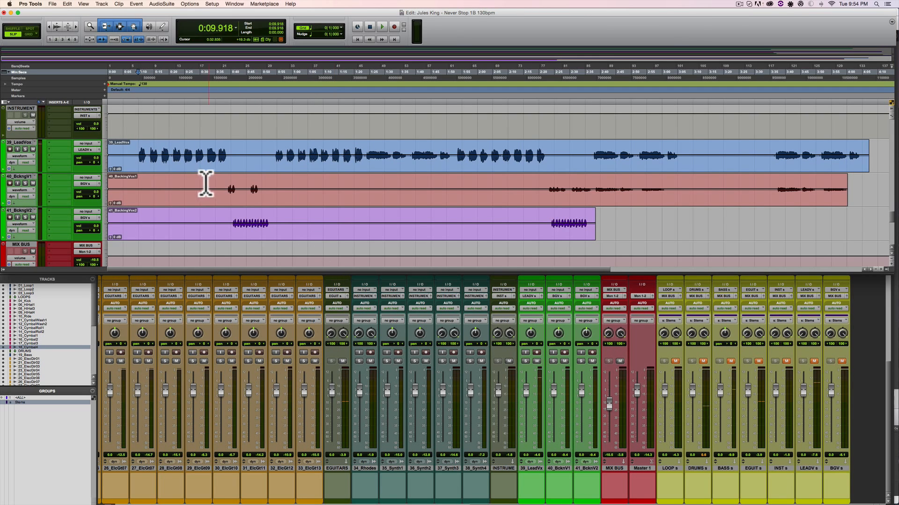
- Select the opening lead vocal phrases on 39_LeadVox and zoom in on the selection
left_click_drag(136, 152, 234, 155)
left_click(245, 156)
key("alt+f")
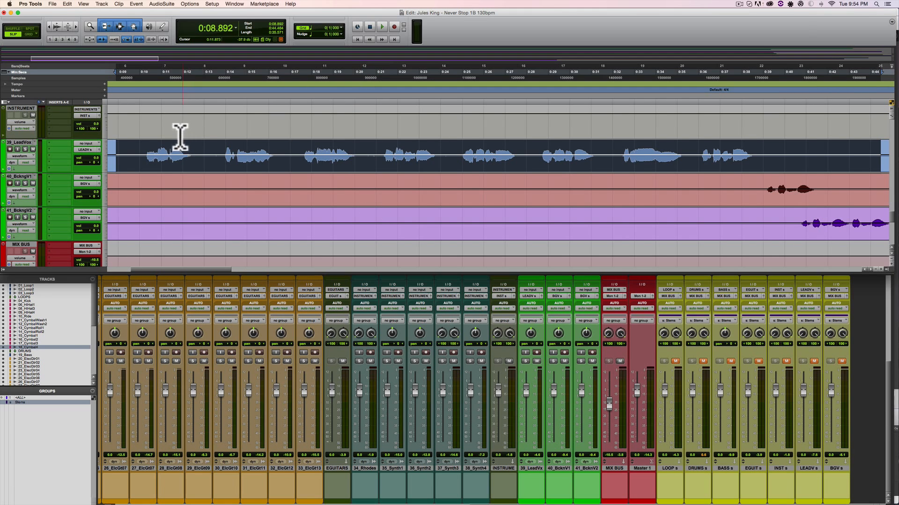
- Play 39_LeadVox from about 0:12, lower its clip gain against the meter and replay the passage
left_click(181, 141)
key("space")
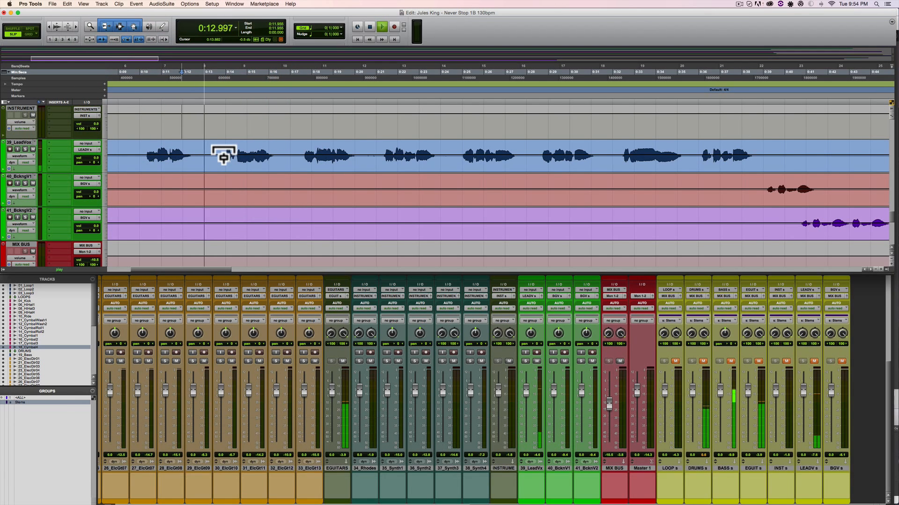
left_click_drag(223, 155, 224, 159)
key("space")
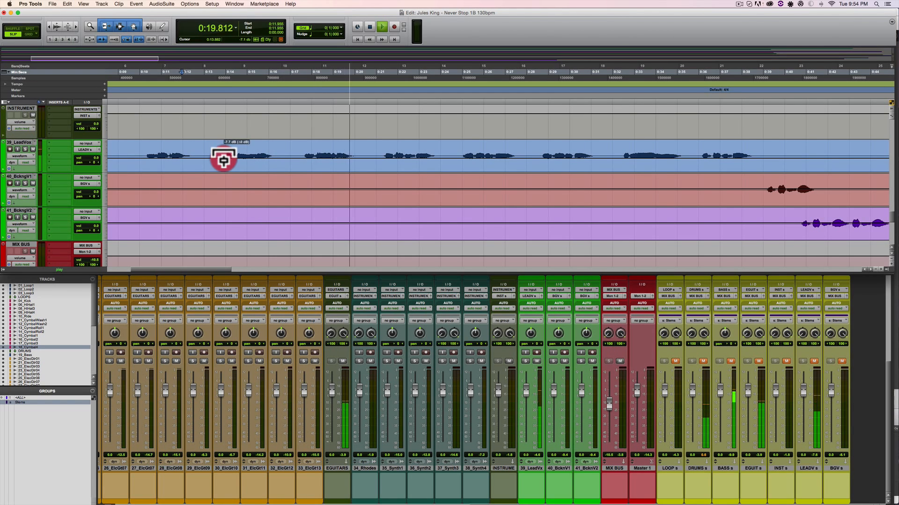
key("space")
key("space")
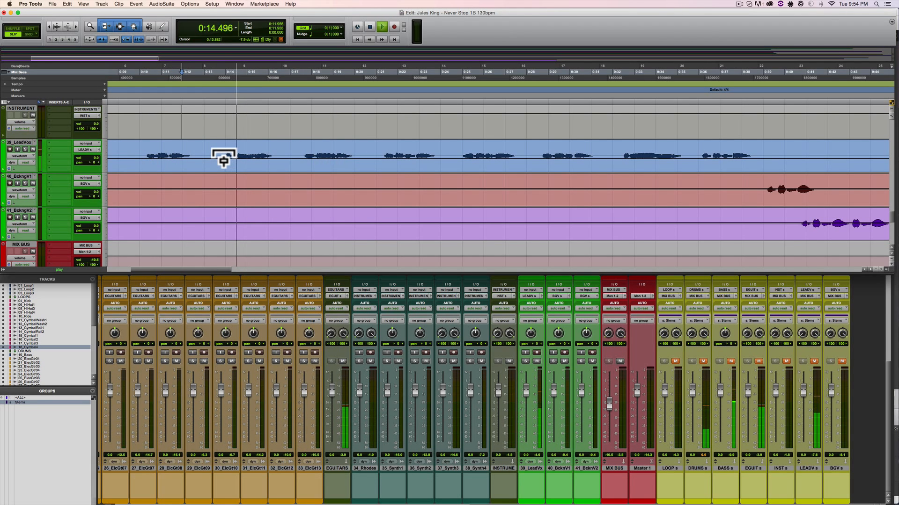
key("space")
- Play 40_BckngV1 from about 0:39, lower its clip gain in two passes and replay the phrase
left_click(764, 185)
key("space")
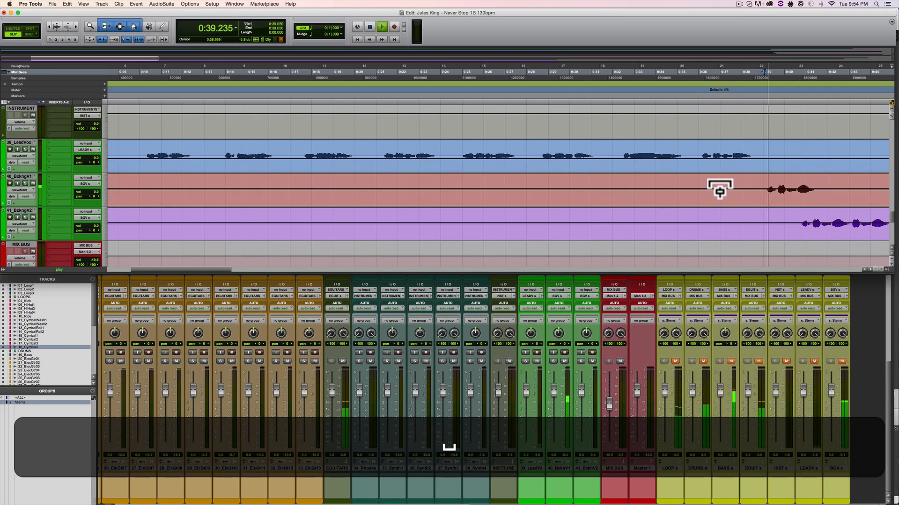
left_click(720, 191)
key("space")
key("space")
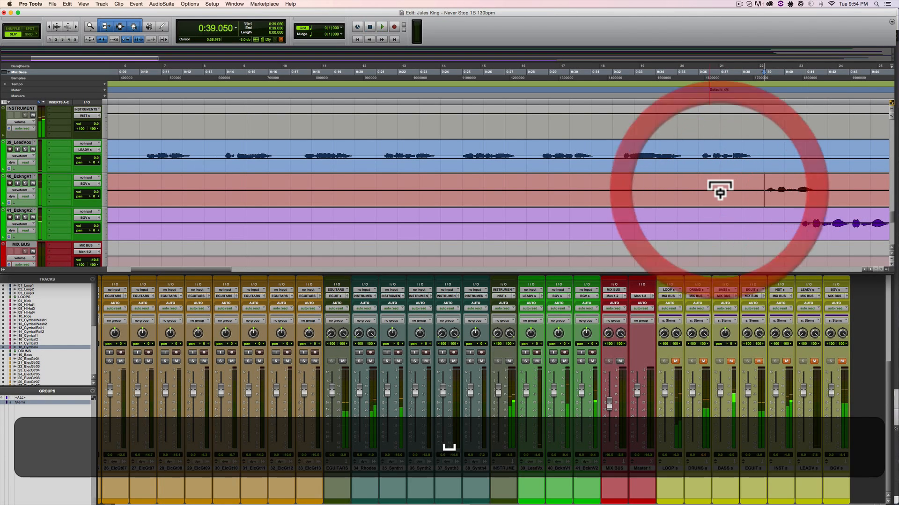
left_click(719, 191)
key("space")
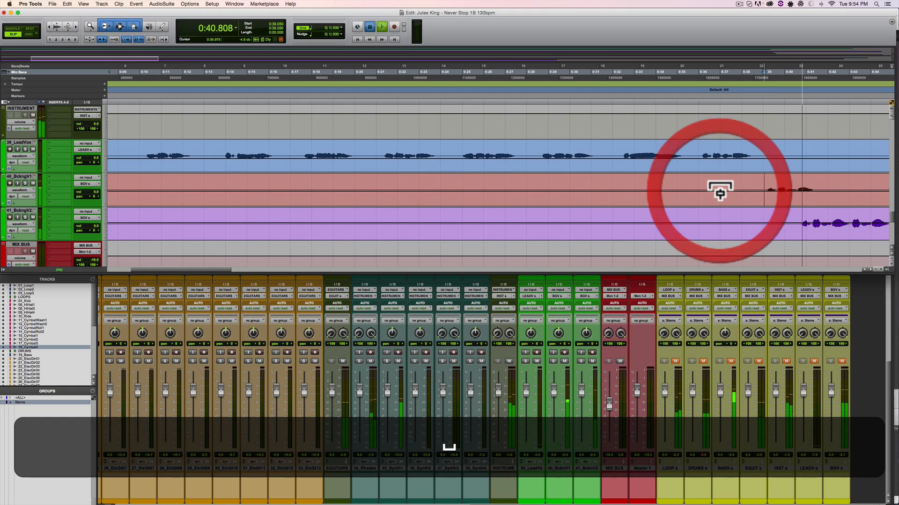
- Zoom out to the whole song and play 40_BckngV1 from about 2:22 to check its level
key("alt+a")
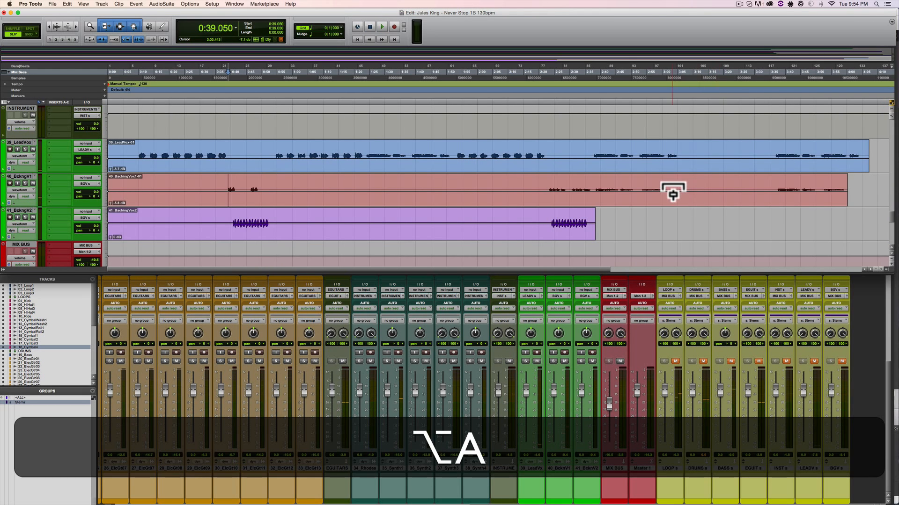
key("space")
key("space")
left_click(546, 179)
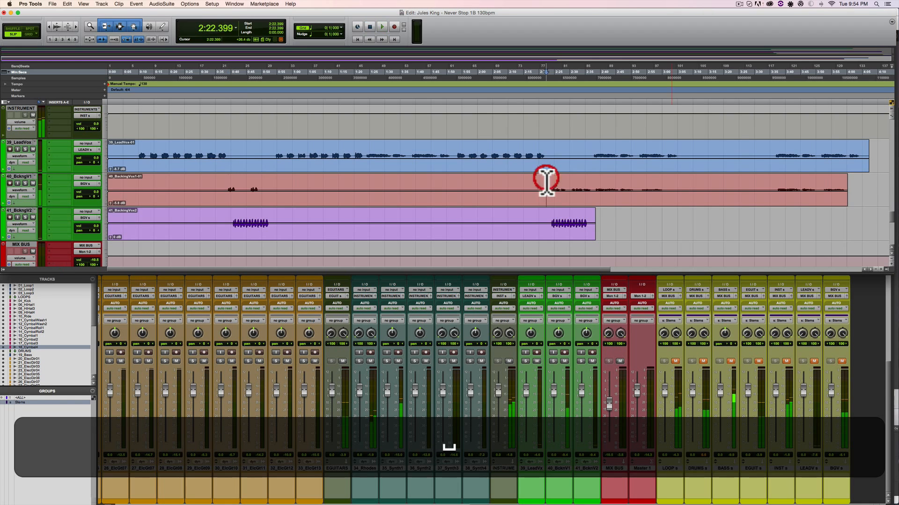
key("space")
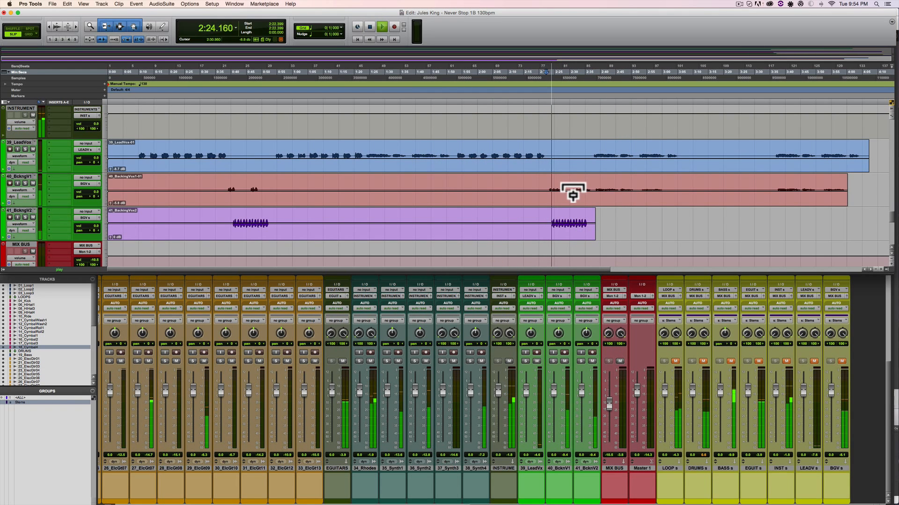
key("space")
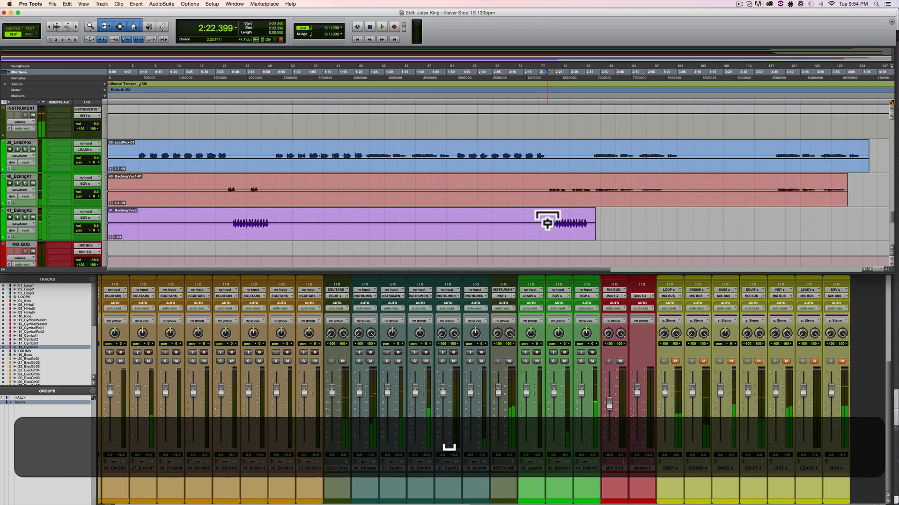
- Play 41_BckngV2 from about 2:24 and lower its clip gain against the meter
left_click(552, 221)
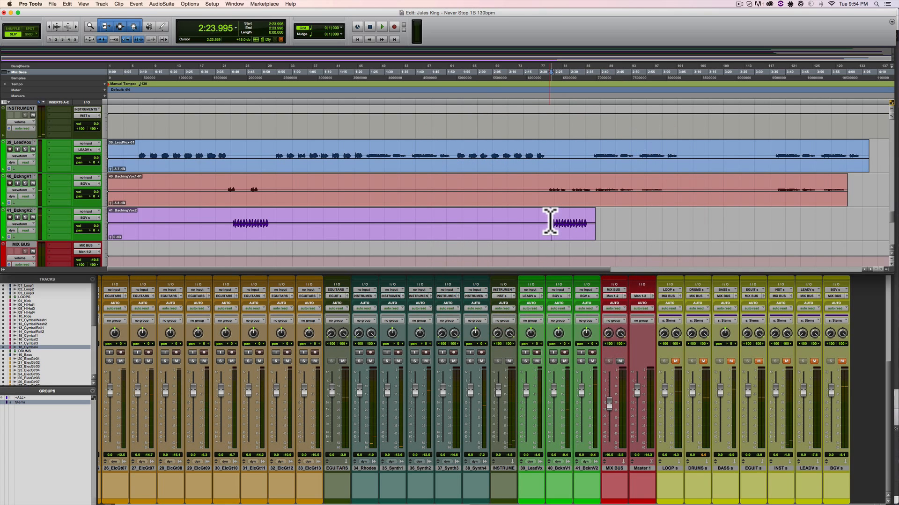
key("space")
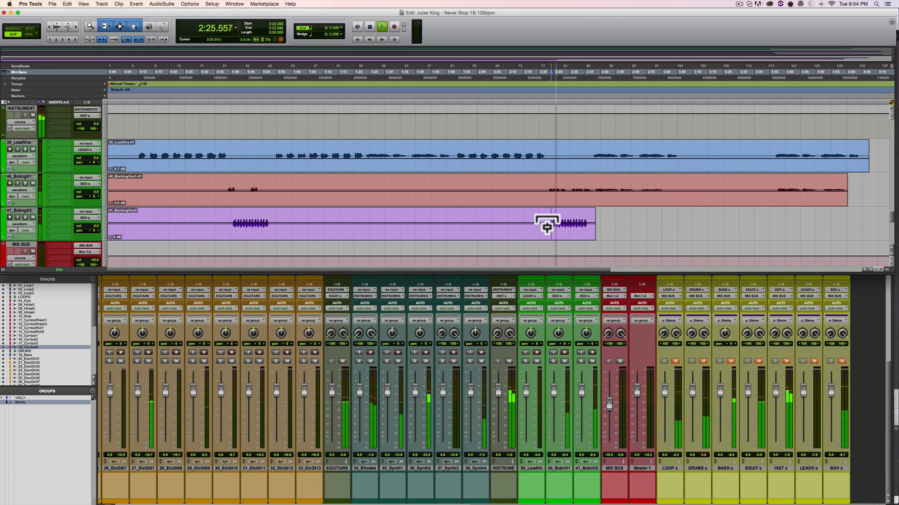
key("space")
key("space")
left_click_drag(547, 225, 547, 230)
key("space")
- Replay from about 2:24 to check the 41_BckngV2 and backing vocal stem meters
key("space")
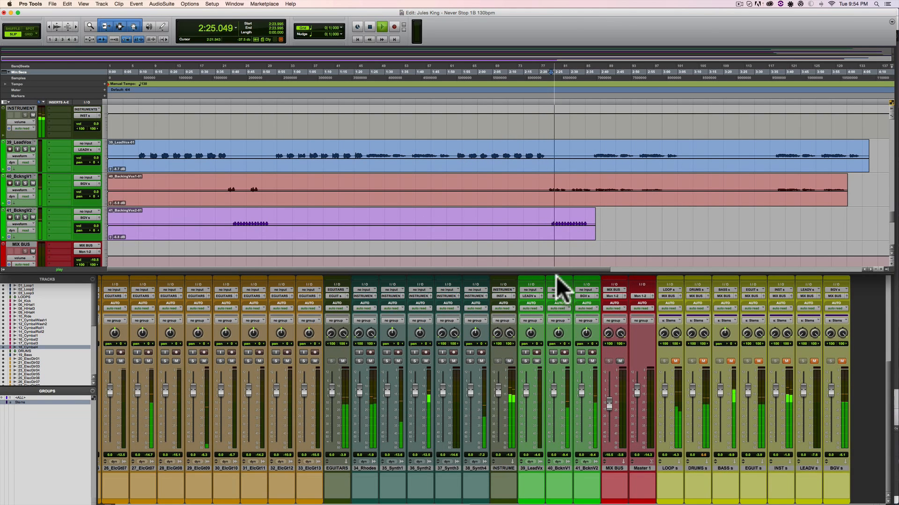
key("space")
key("space")
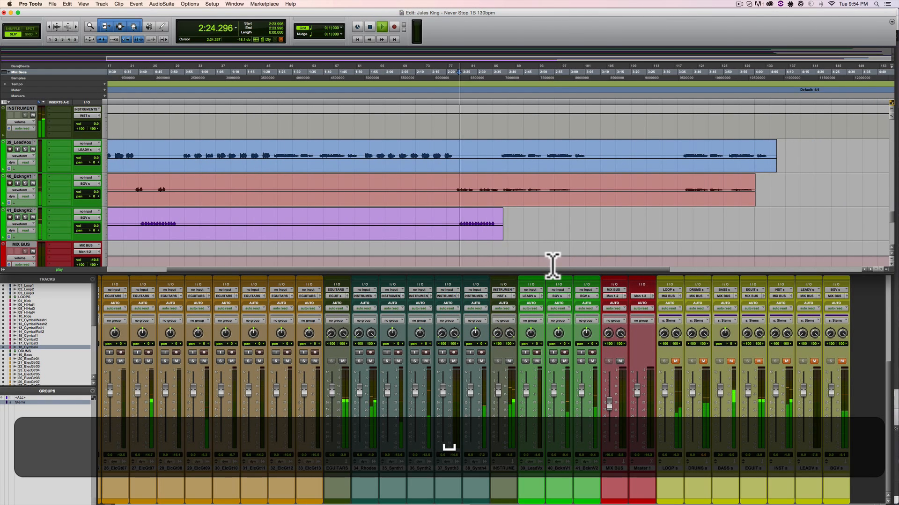
key("space")
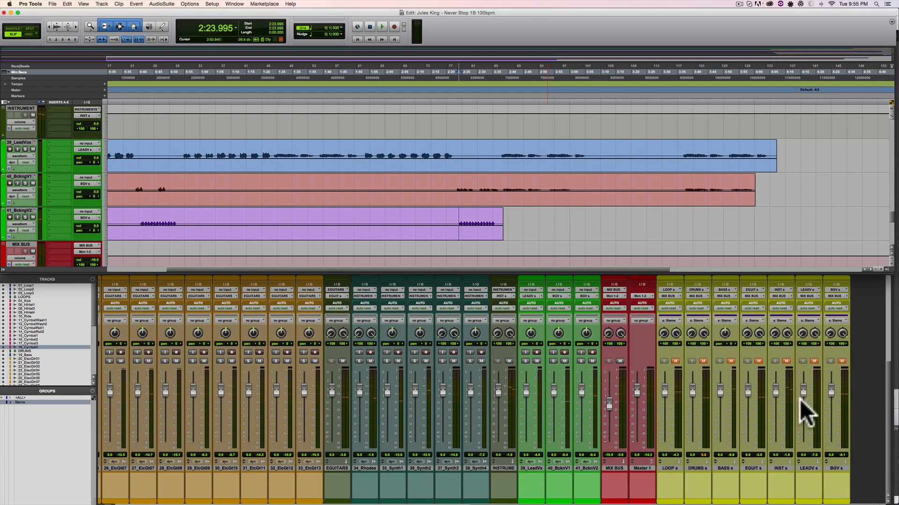
- Play briefly from about 2:24 to compare the meters of all the stem tracks
key("space")
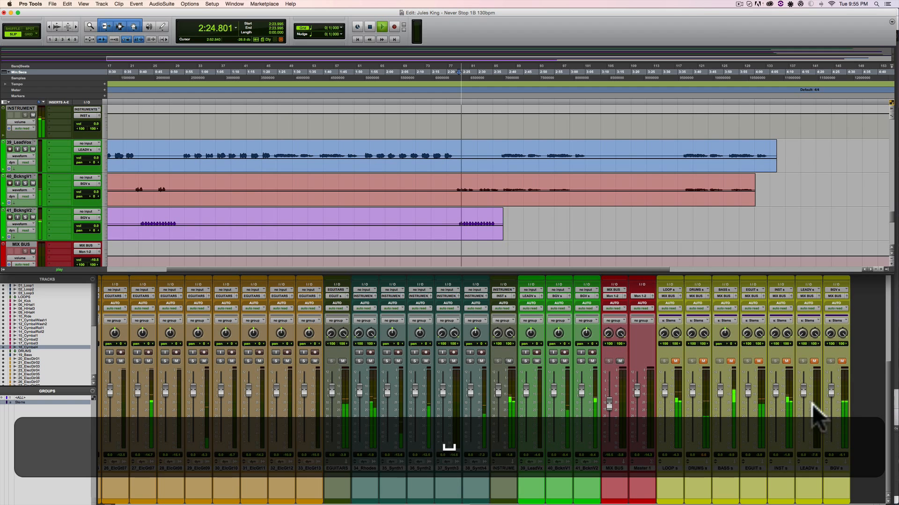
key("space")
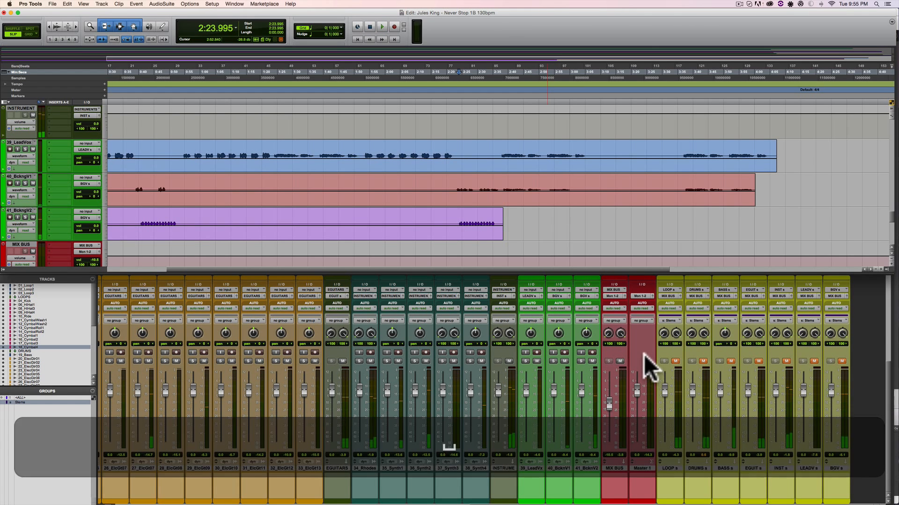
scroll(623, 365, "left", 10)
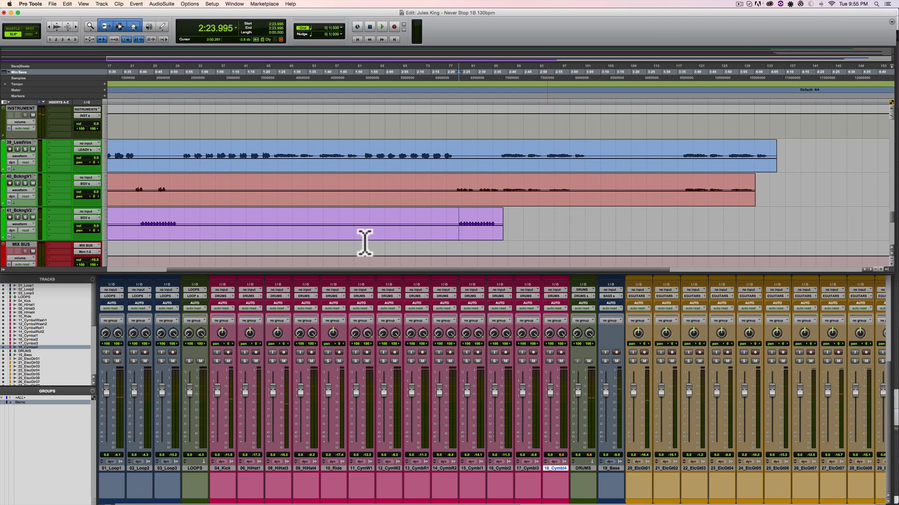
- Enlarge the Edit and Mix windows to full screen size and save the session
left_click(17, 12)
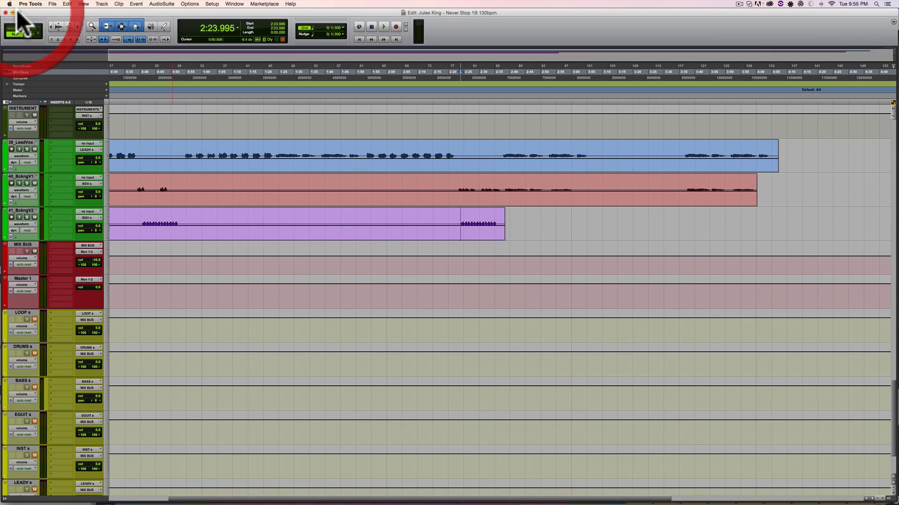
key("super+equal")
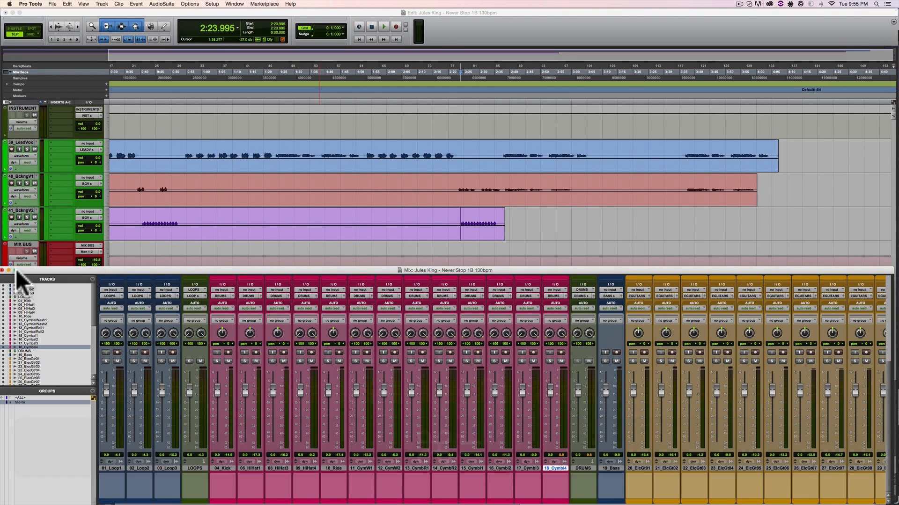
left_click(16, 270)
key("super+s")
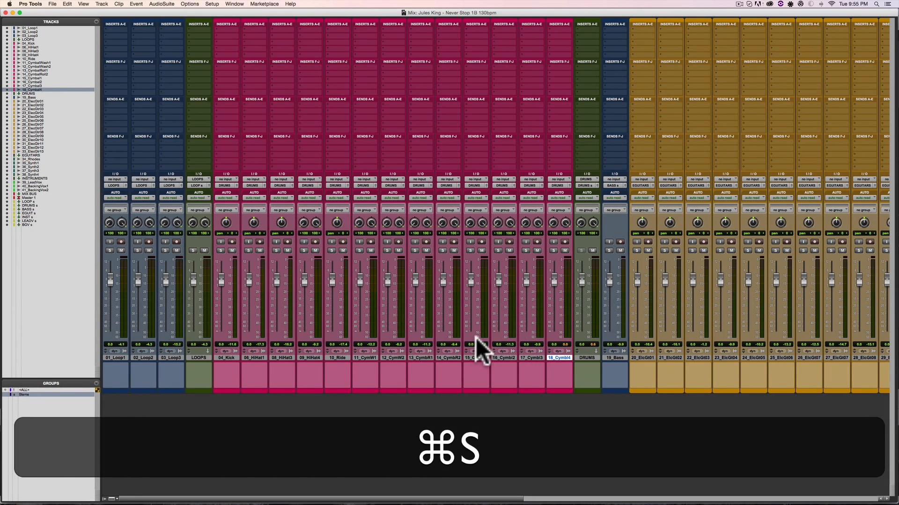
- Reset the MIX BUS fader to 0.0, unmute all the stem tracks and play the mix from about 2:24
left_click(558, 357, "alt")
scroll(562, 358, "right", 10)
scroll(562, 357, "right", 3)
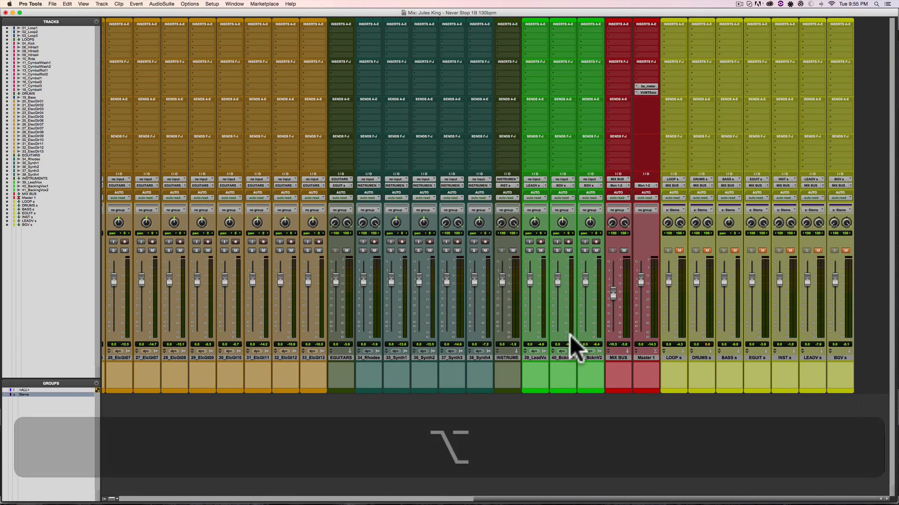
left_click(613, 295, "alt")
left_click(679, 251, "alt")
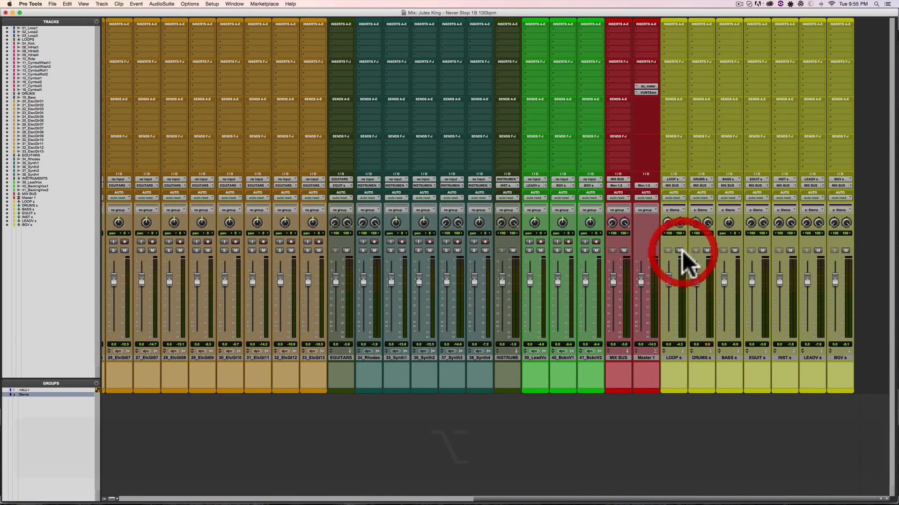
key("space")
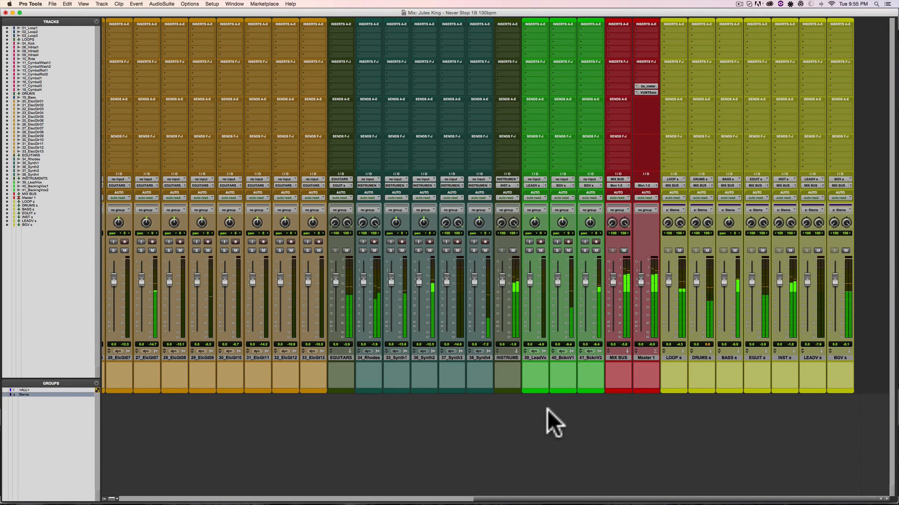
key("space")
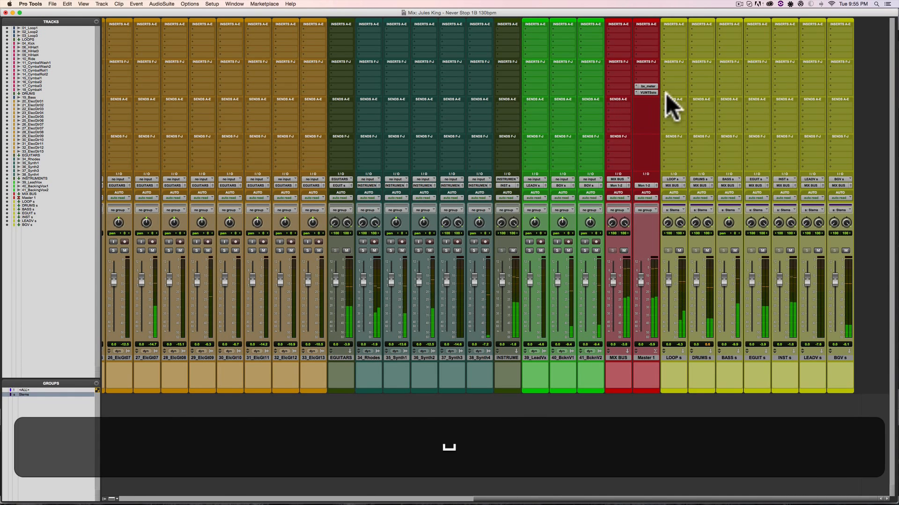
left_click(646, 86)
left_click(644, 86)
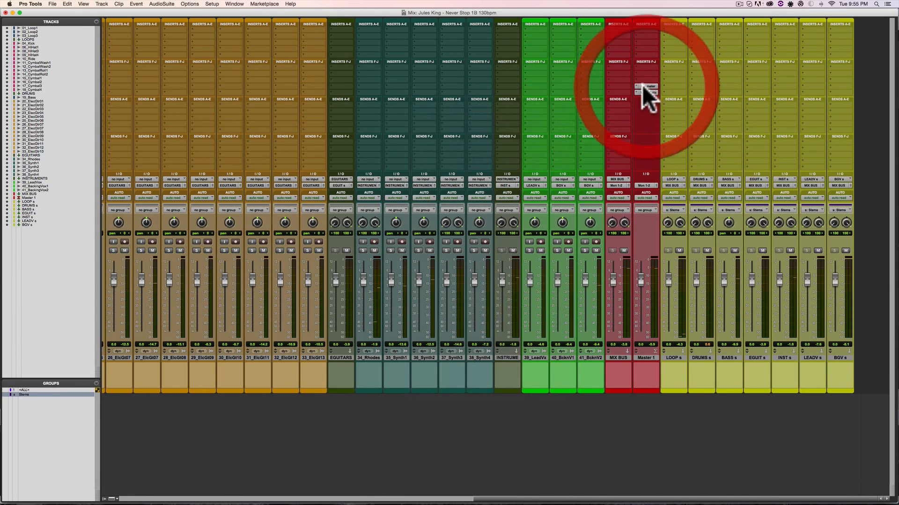
left_click(235, 4)
mouse_move(241, 12)
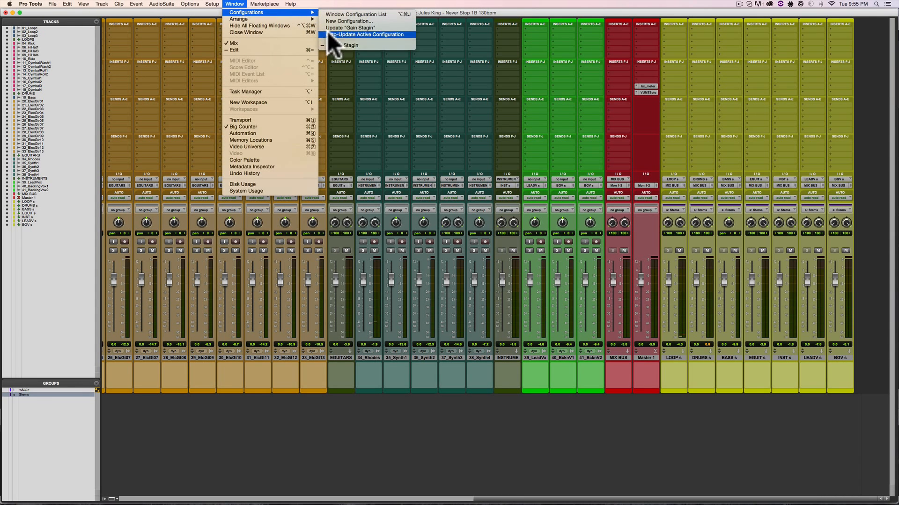
left_click(337, 43)
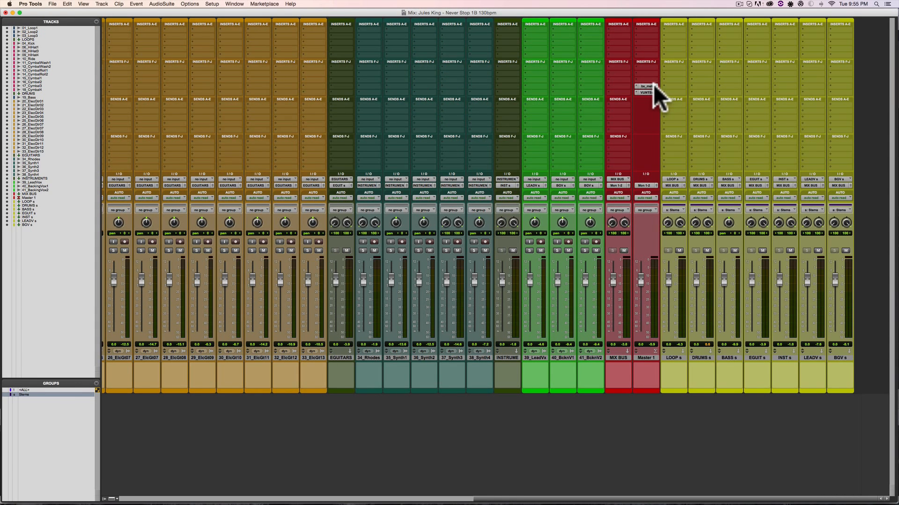
- Open bx_meter and VUMTSolo from Master 1 together, stack them over the track list and widen the list to fit
left_click(654, 84, "shift")
left_click_drag(100, 335, 168, 337)
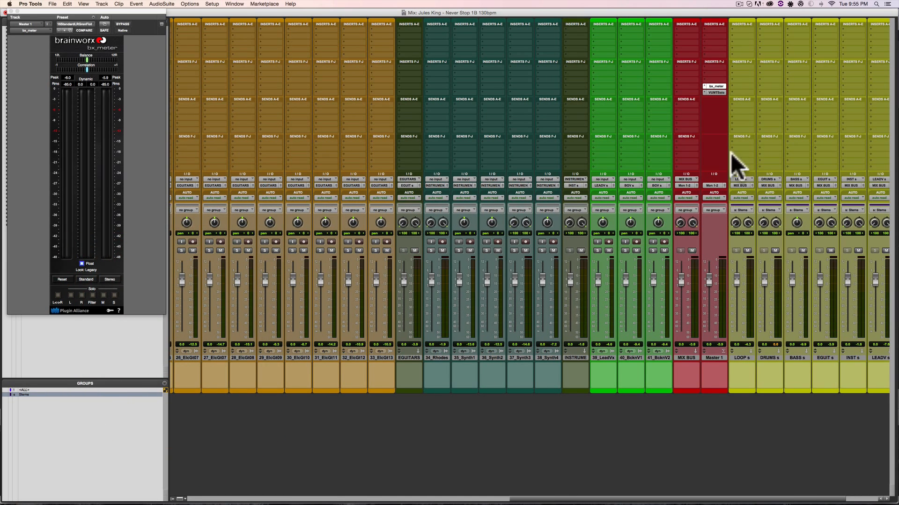
left_click(714, 92, "shift")
left_click_drag(85, 17, 76, 285)
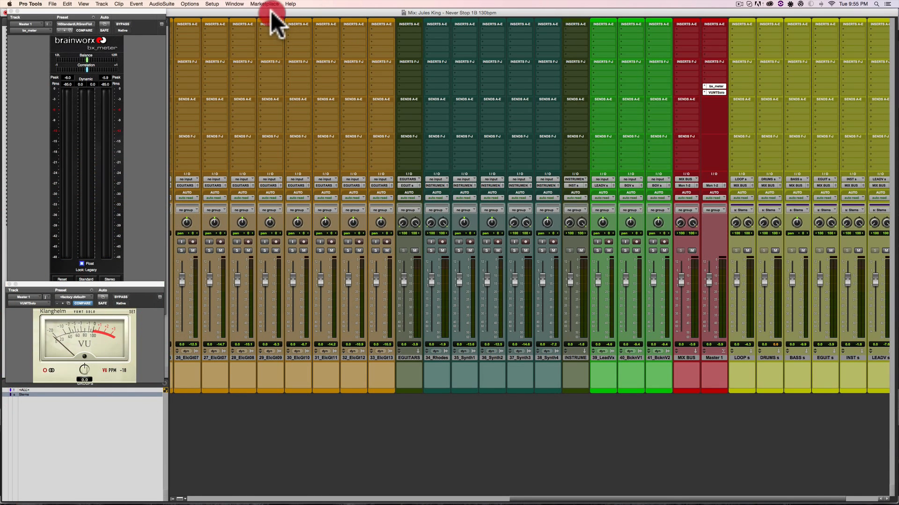
- Show the Edit window's track and group lists and narrow their column to match the width of the meter plug-ins
left_click(236, 4)
left_click(349, 21)
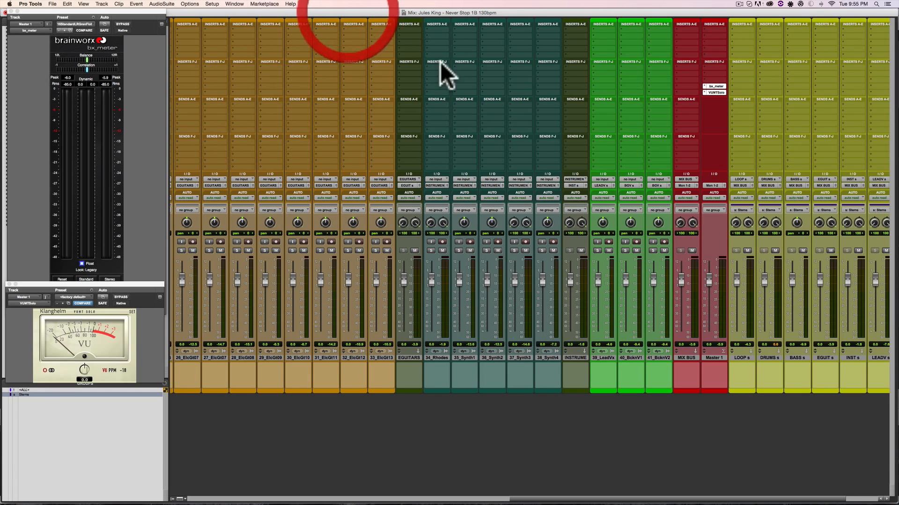
key("super+equal")
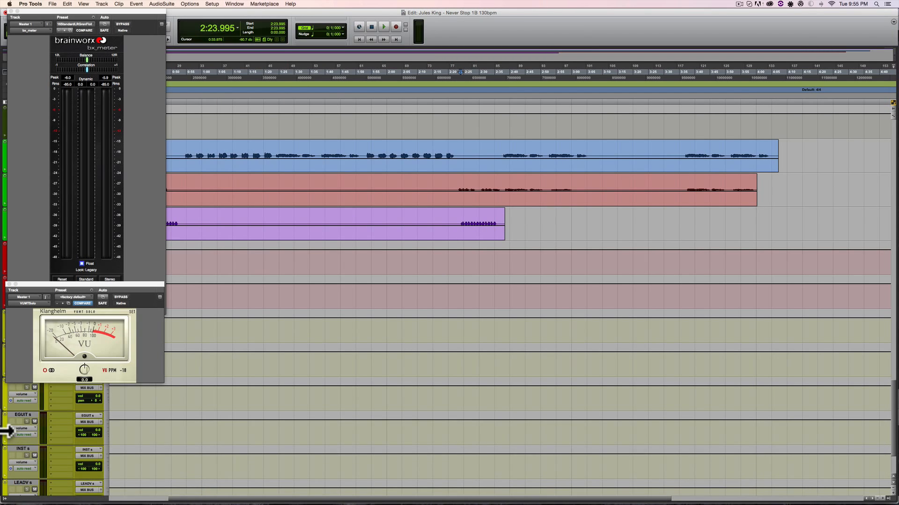
left_click(4, 499)
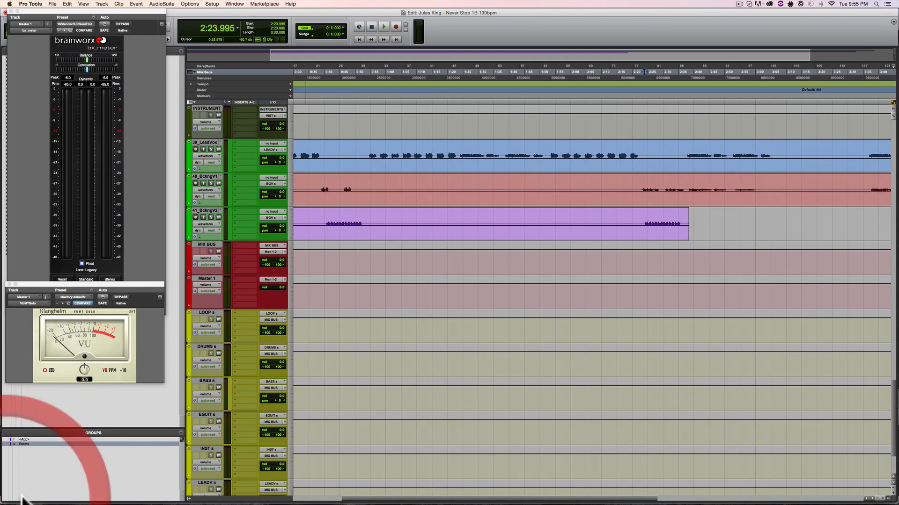
left_click_drag(184, 382, 170, 391)
- Save the current window layout as a new window configuration named "Meters"
left_click(235, 3)
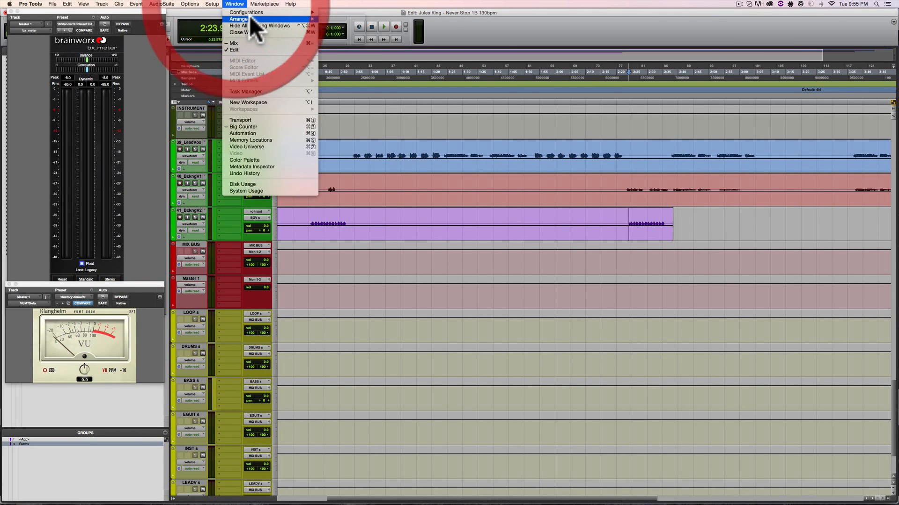
mouse_move(254, 12)
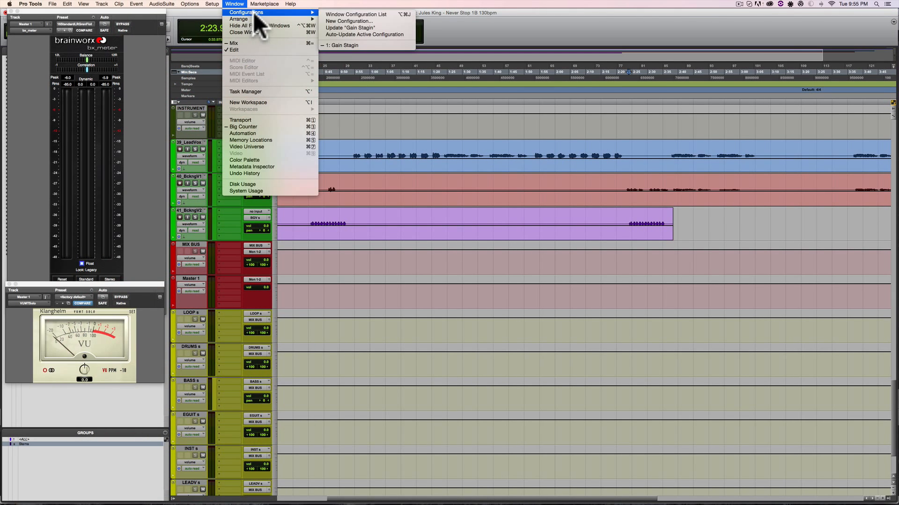
left_click(347, 21)
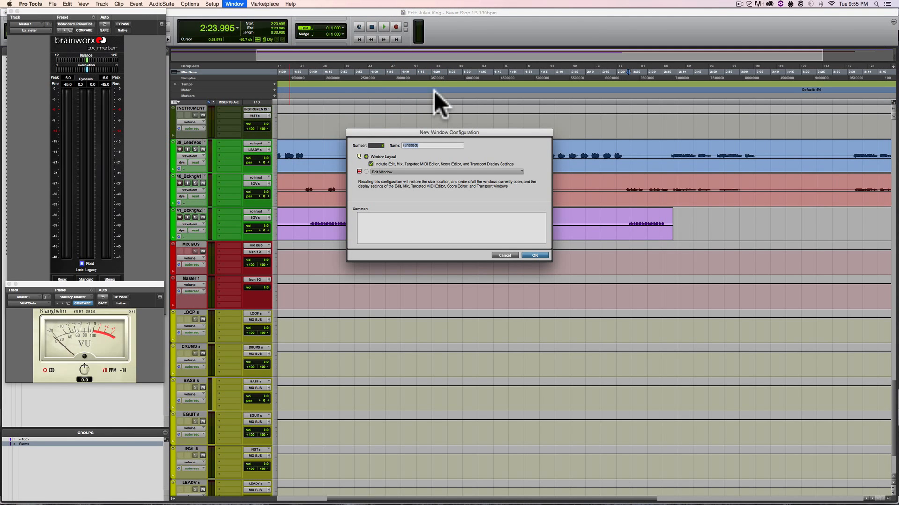
type("Meters")
key("Return")
- Return to the mixer and play from about 2:24 to check the master level on bx_meter and the VU meter
key("super+equal")
left_click(356, 396)
key("space")
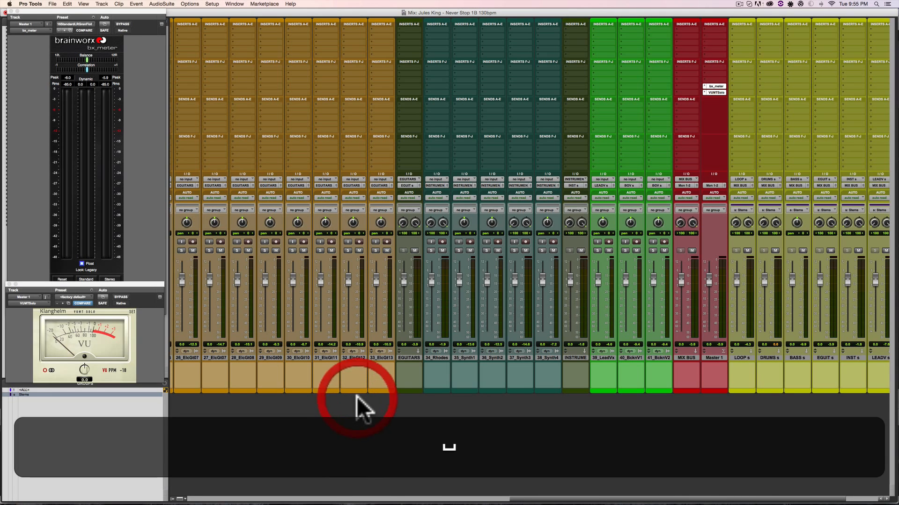
key("space")
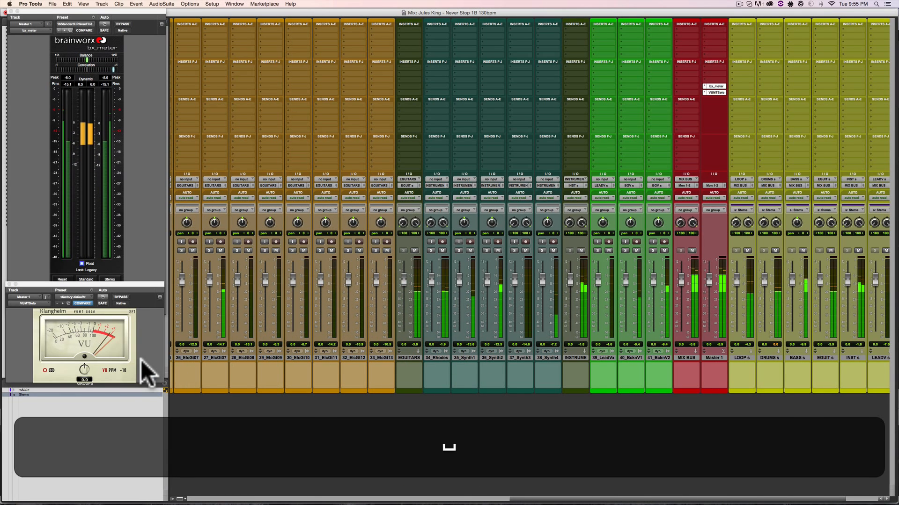
- Replay the mix twice and compare the loop, drum, bass and stem channels with the master VU reading
scroll(716, 345, "right", 1)
scroll(715, 345, "left", 10)
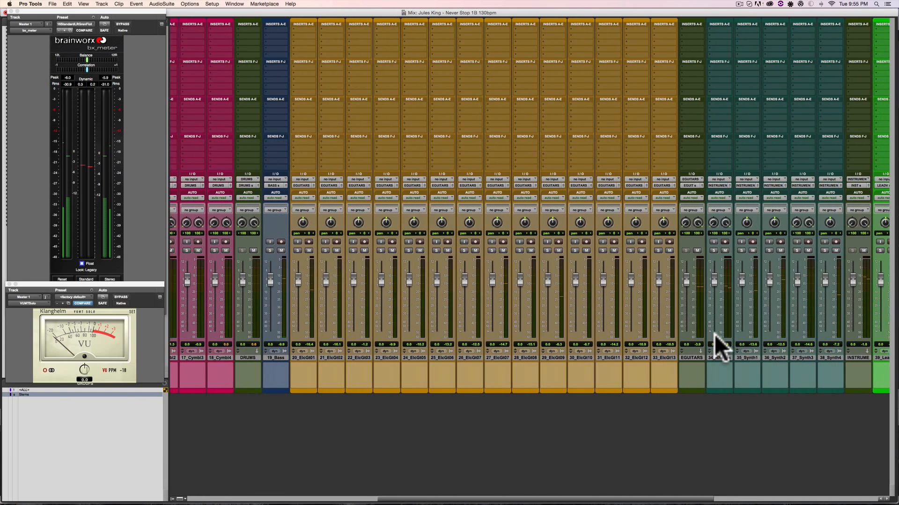
key("space")
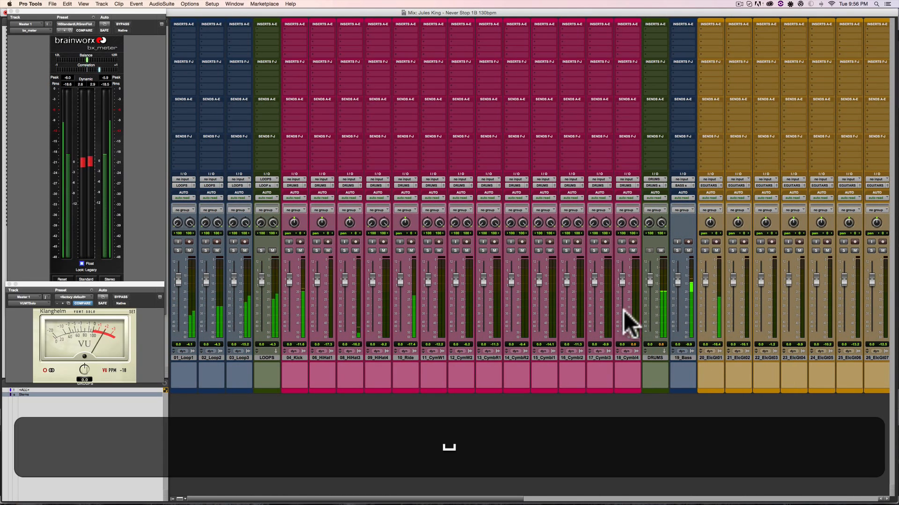
key("space")
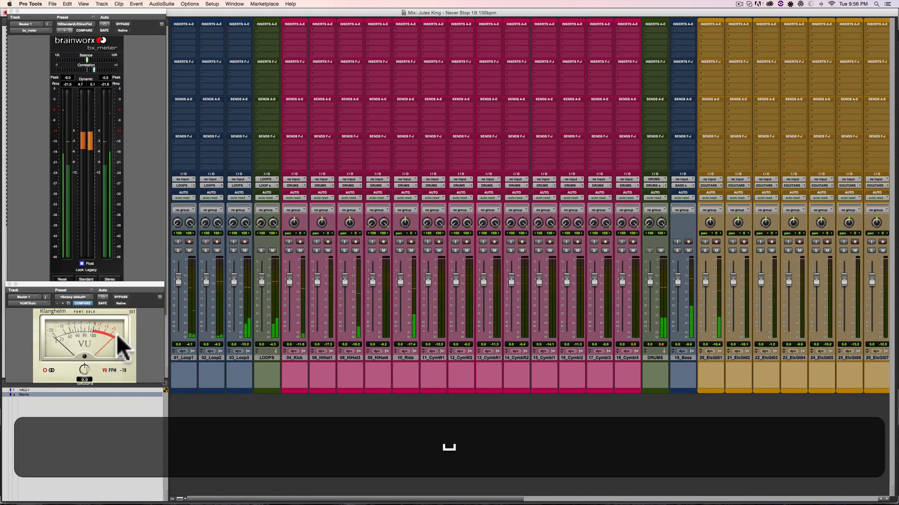
key("space")
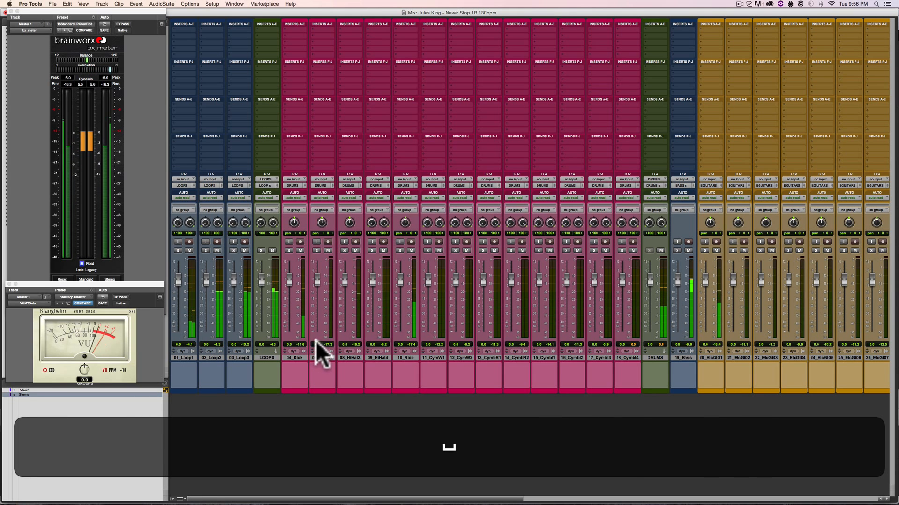
left_click(211, 4)
left_click(209, 135)
key("space")
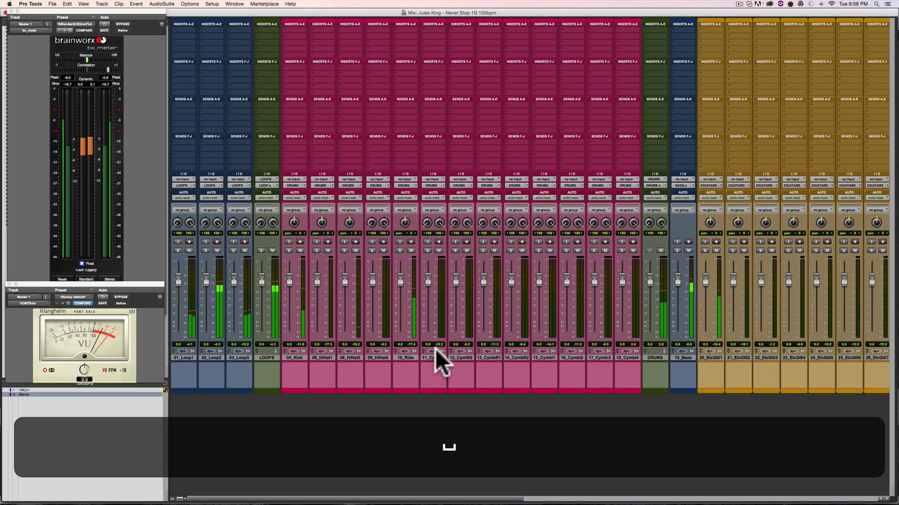
scroll(437, 349, "right", 10)
scroll(438, 348, "right", 14)
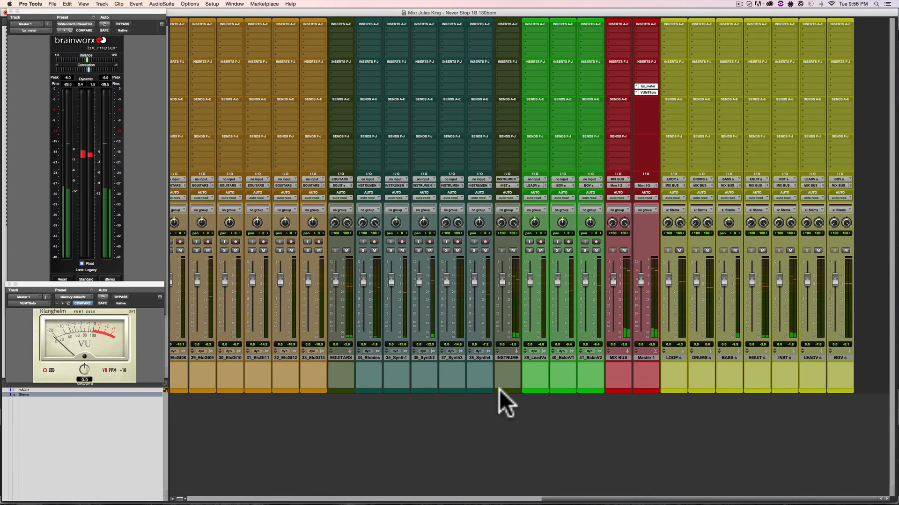
left_click(530, 400)
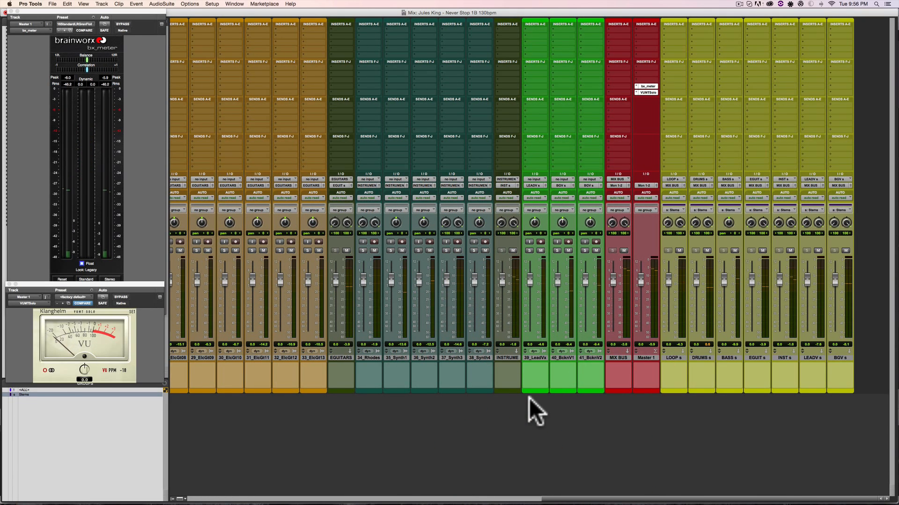
- Switch to Notes to read the note for mixing video series No. 2, Part 1b, and return to Pro Tools
key("super+equal")
key("super+Tab")
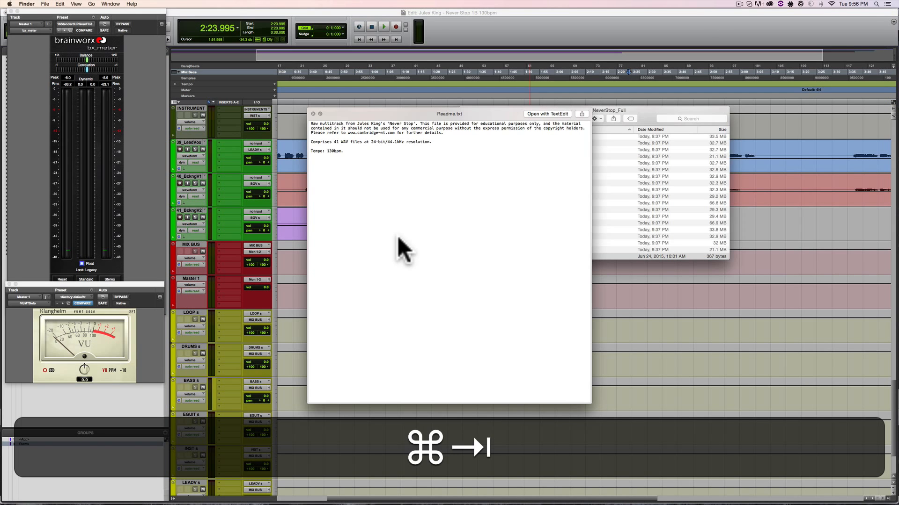
key("super+Tab")
mouse_move(373, 502)
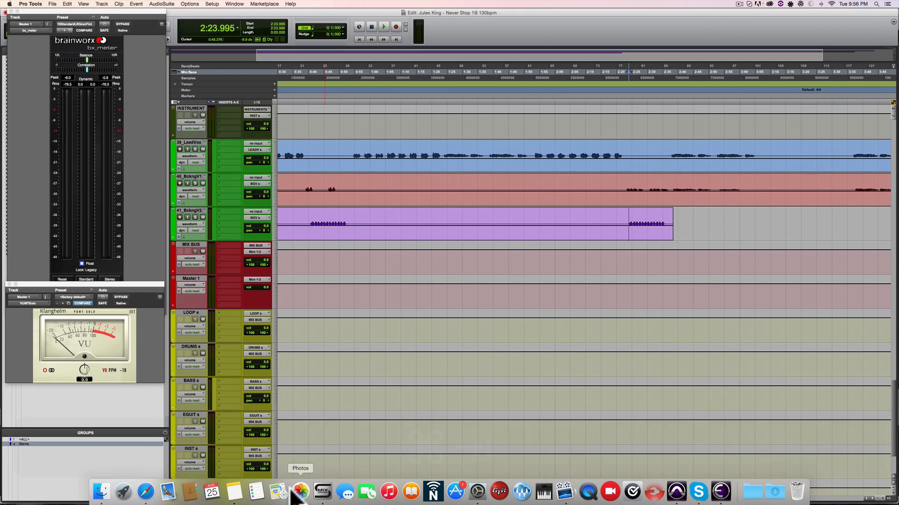
left_click(235, 491)
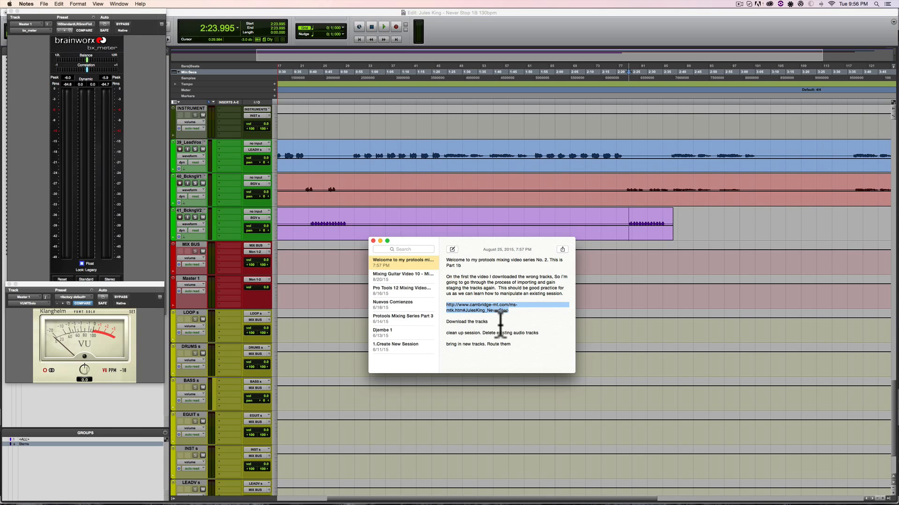
key("super+Tab")
- Place the edit cursor at about 2:20 in the timeline and look over the first mixer channels
left_click(612, 337)
key("super+equal")
scroll(450, 387, "left", 15)
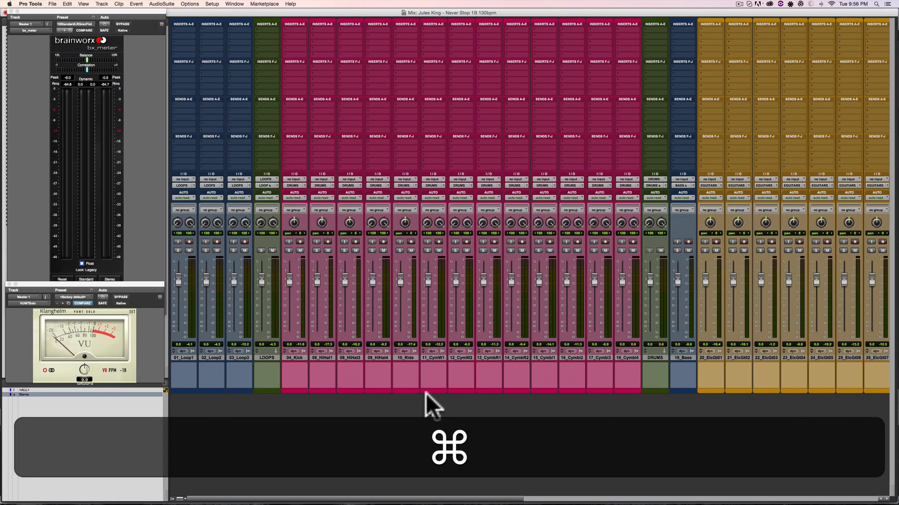
key("super+equal")
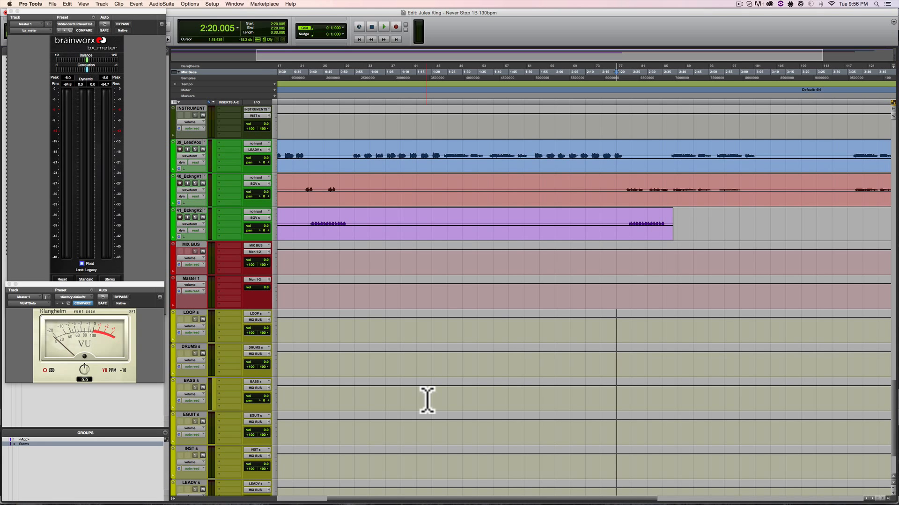
- Look over the mixer from the loop channels through the stems, and return to the Edit window
key("super+equal")
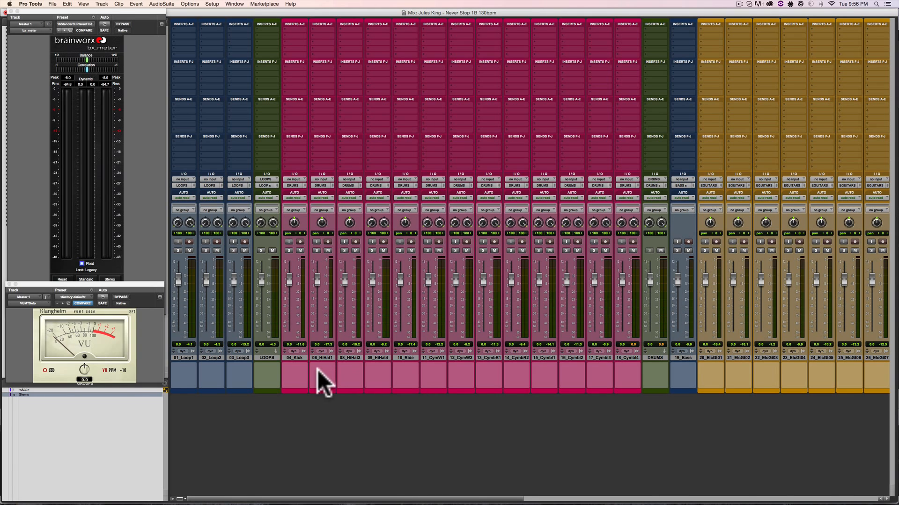
scroll(734, 383, "right", 10)
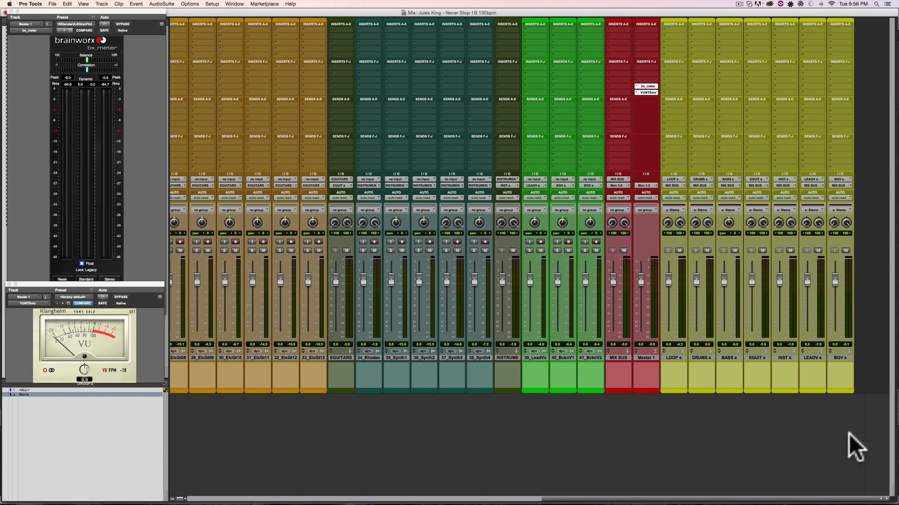
key("super+equal")
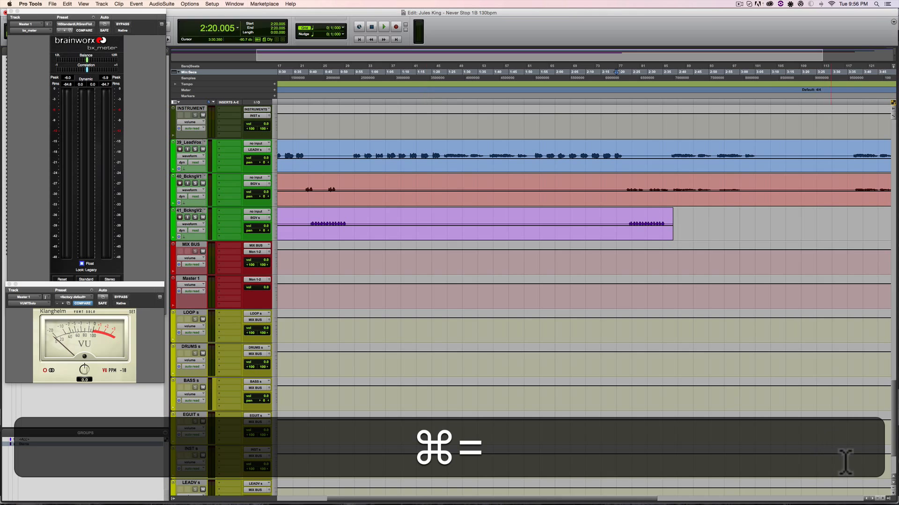
- Show the Clips list beside the timeline in the Edit window and narrow it
left_click(886, 498)
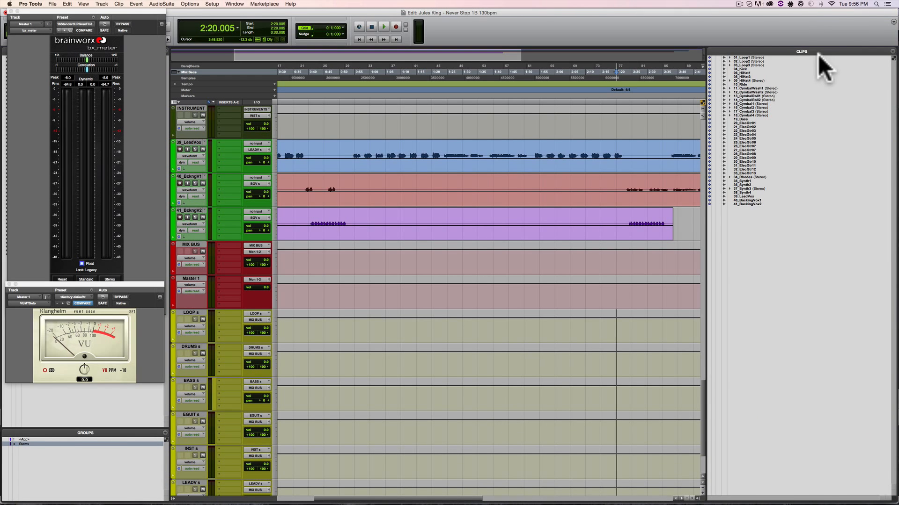
left_click_drag(706, 150, 779, 150)
left_click(672, 40)
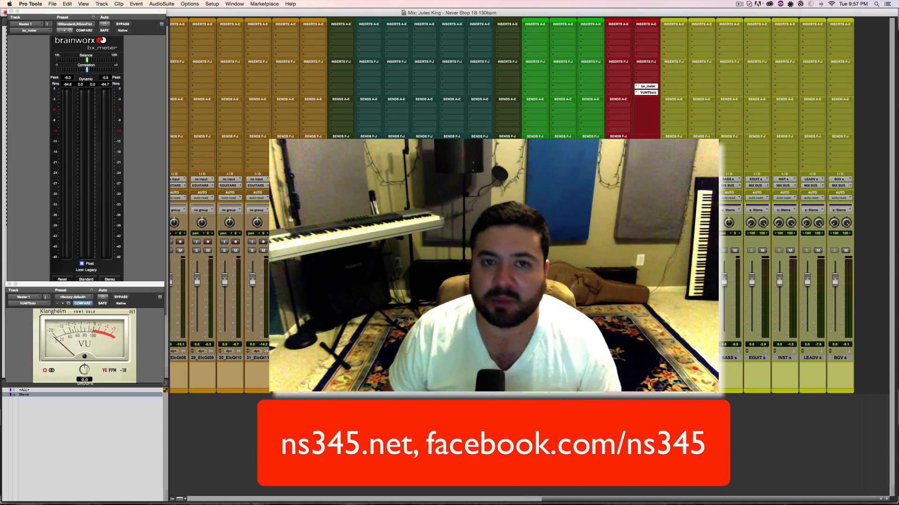
- Return to the mixer's master and stem channels and play the mix with the master meters in view
scroll(529, 266, "left", 15)
scroll(512, 398, "right", 15)
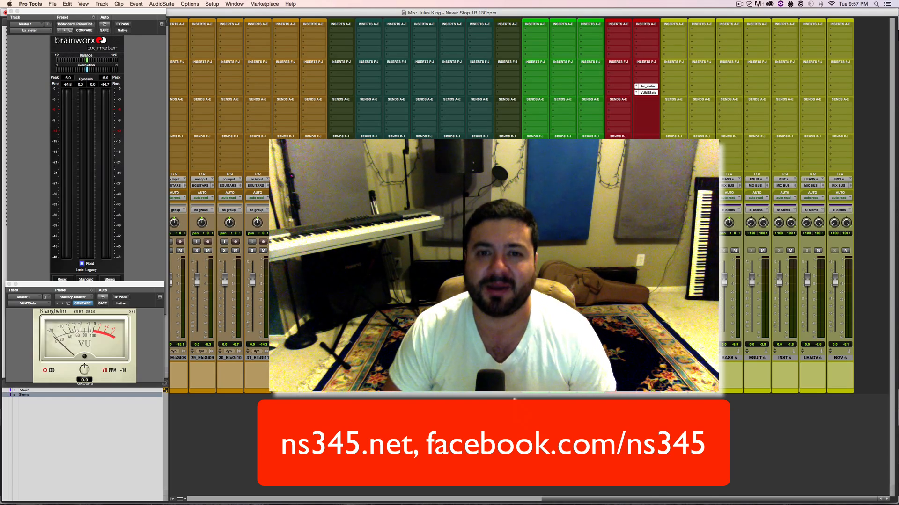
key("space")
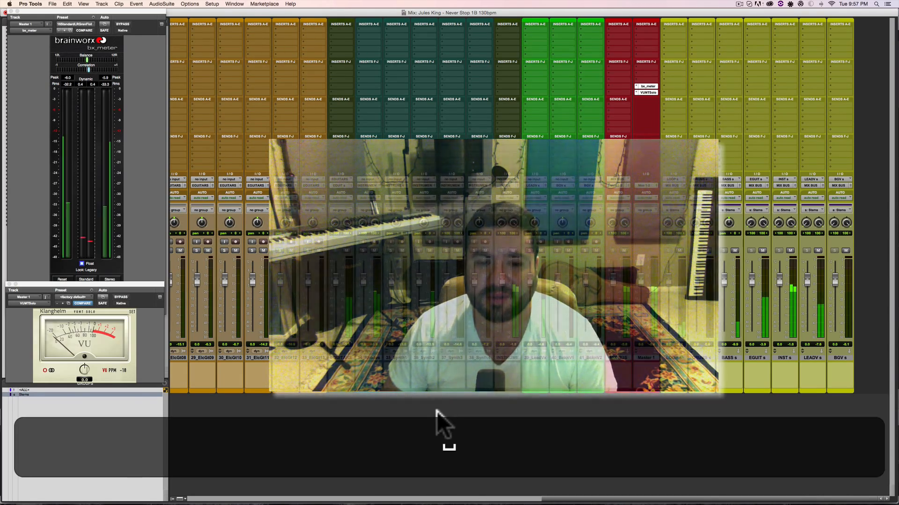